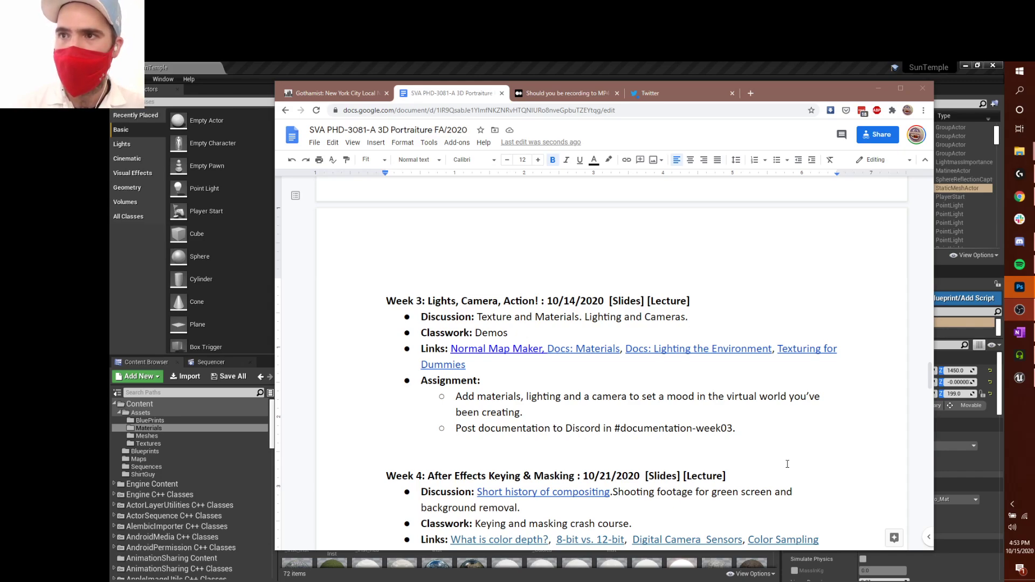
Highlight the whole Week 3 section of the 3D Portraiture syllabus, from heading to assignment, and return to Unreal Editor
left_click_drag(738, 429, 385, 398)
left_click(386, 398)
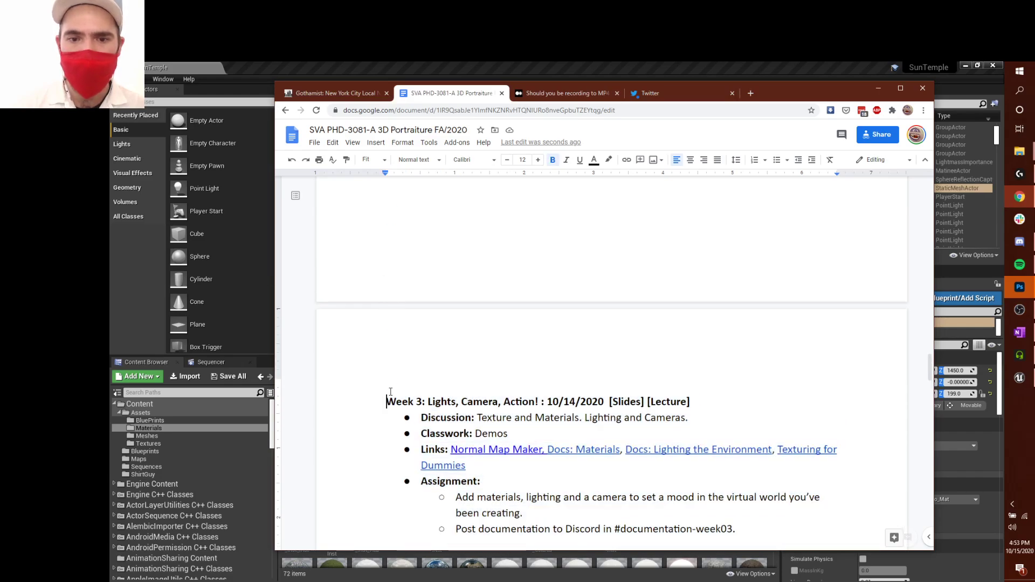
scroll(389, 377, "down", 1)
left_click_drag(384, 356, 744, 481)
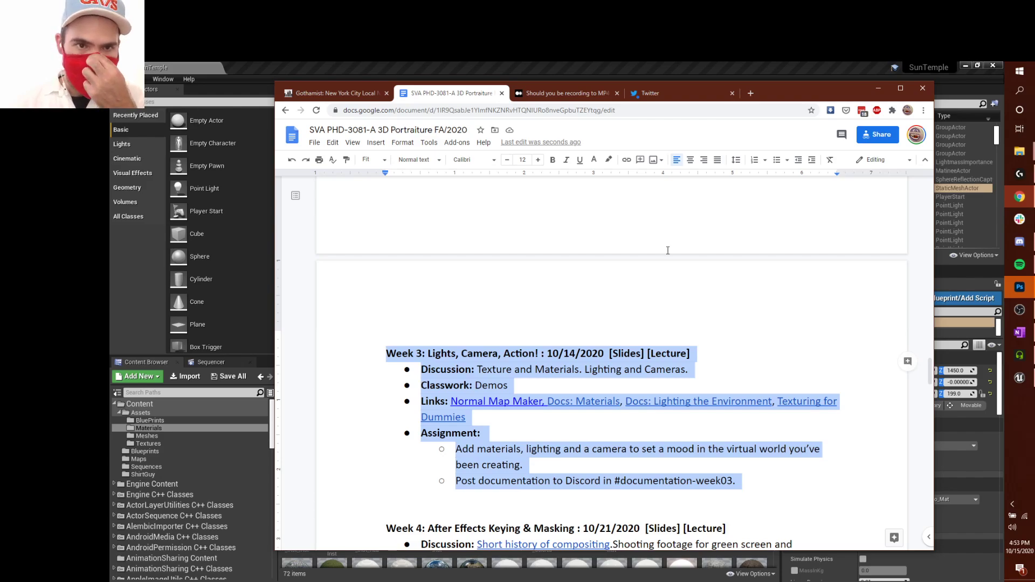
left_click(879, 87)
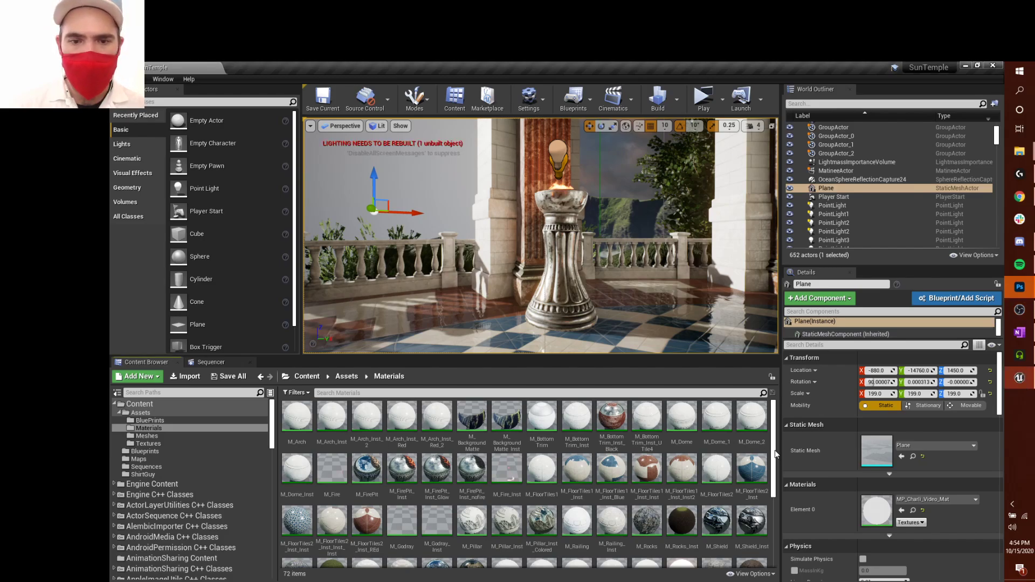
Browse the project's Textures folder and look through the material assets in the Materials folder
left_click(162, 444)
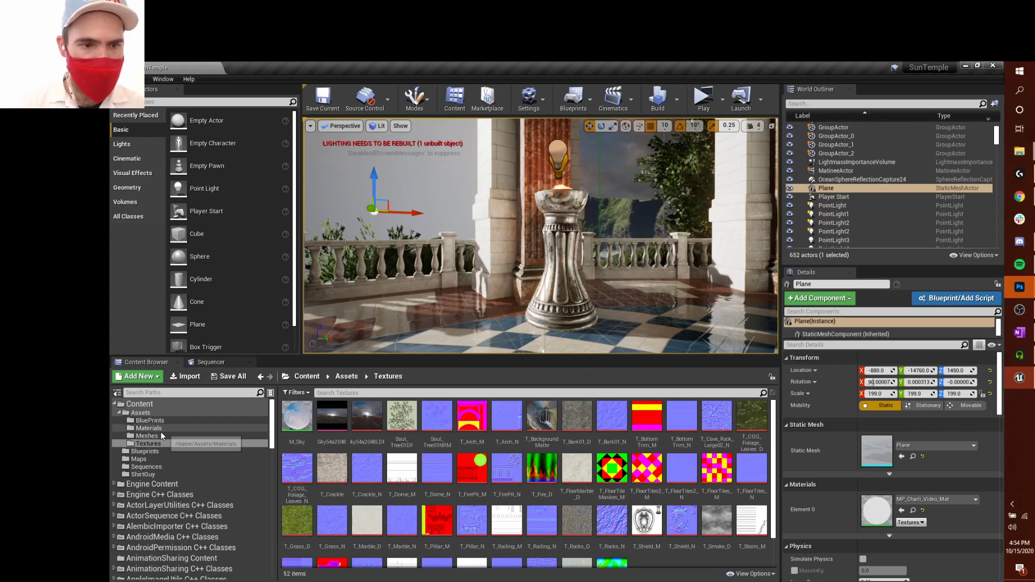
left_click(159, 429)
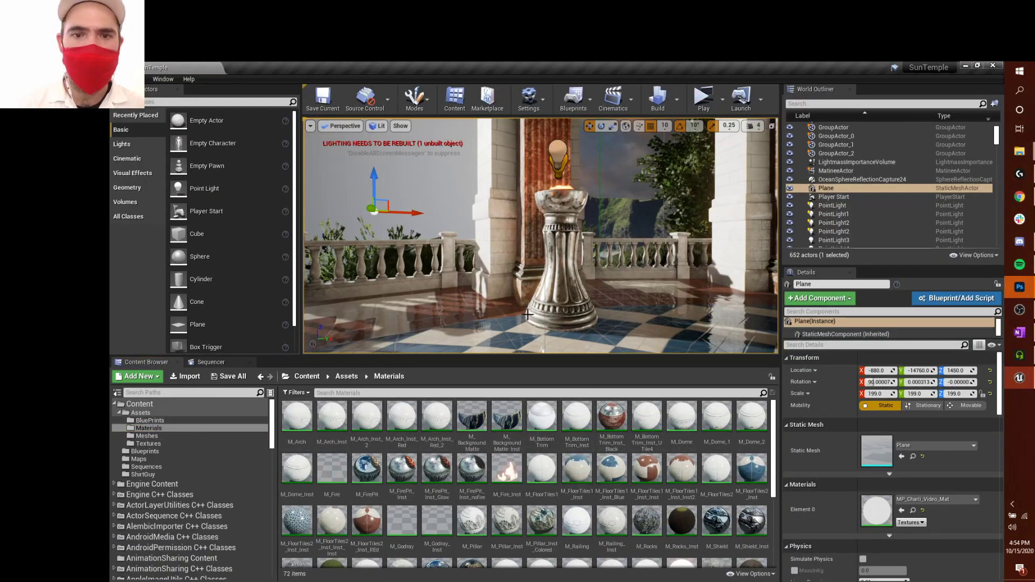
scroll(563, 431, "down", 1)
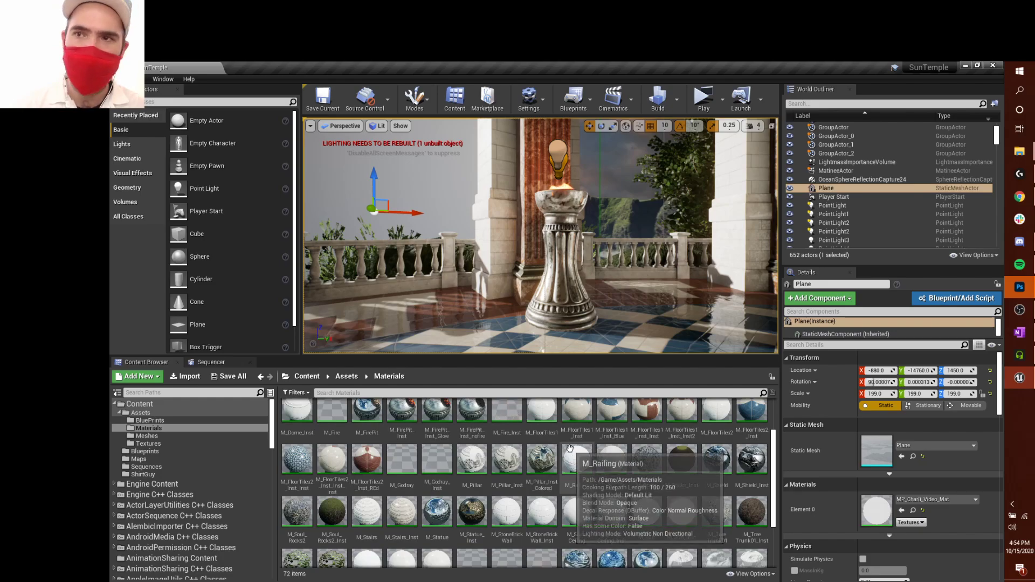
scroll(570, 448, "down", 1)
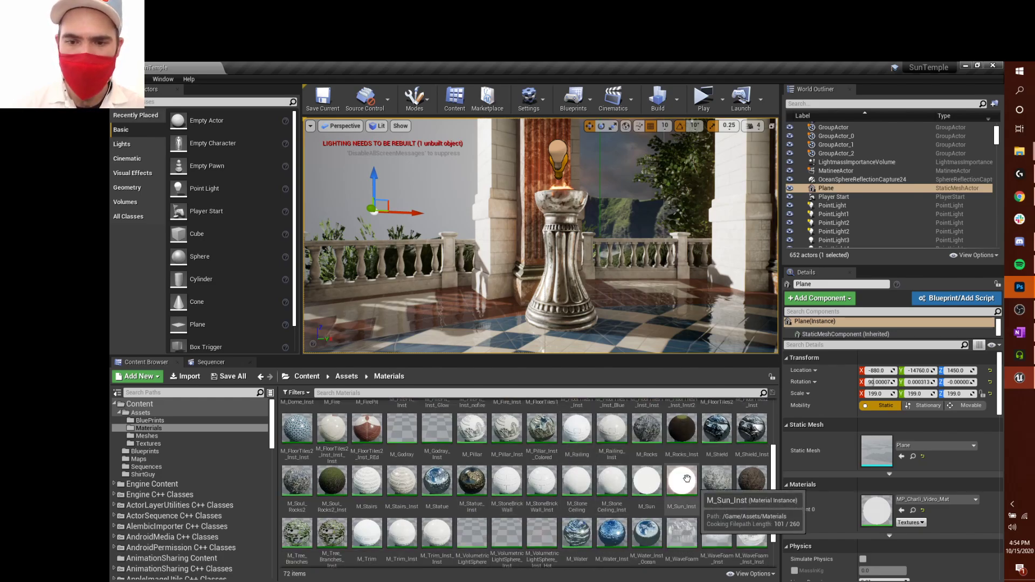
Select the stone fire pit SM_FirePit_16 in front of the balustrade and frame it up close
left_click(529, 300)
key("f")
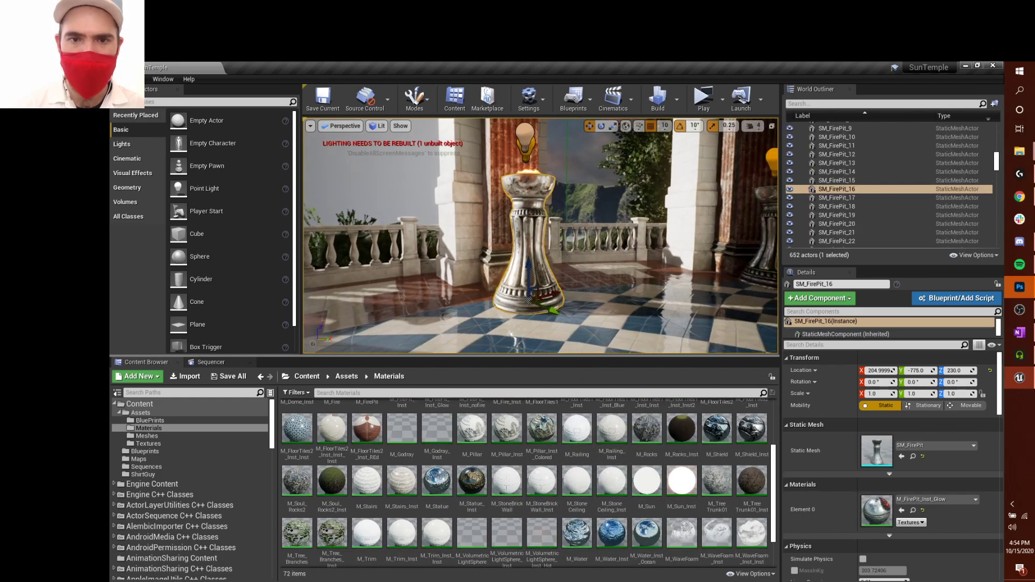
left_click(592, 335)
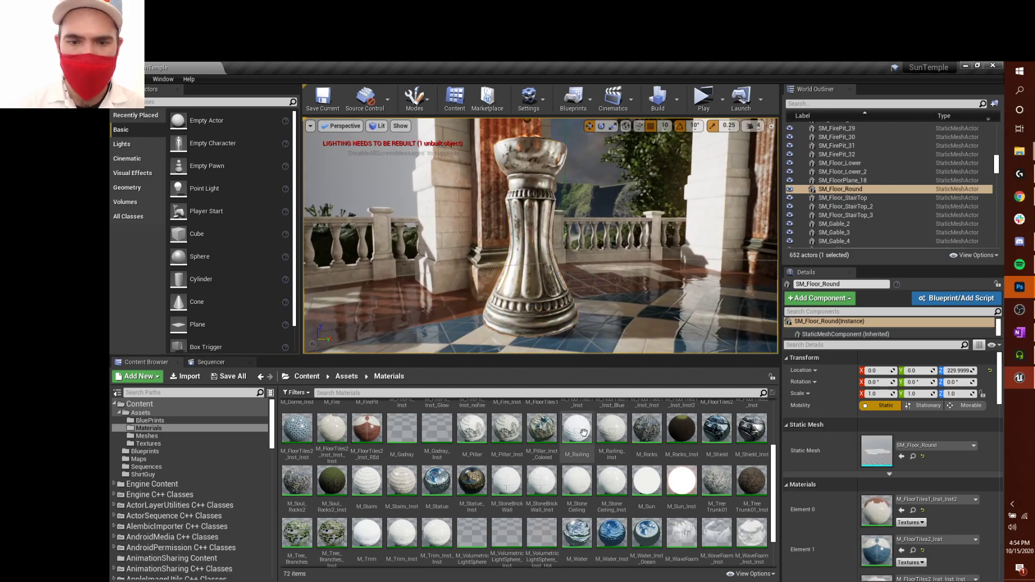
left_click(524, 214)
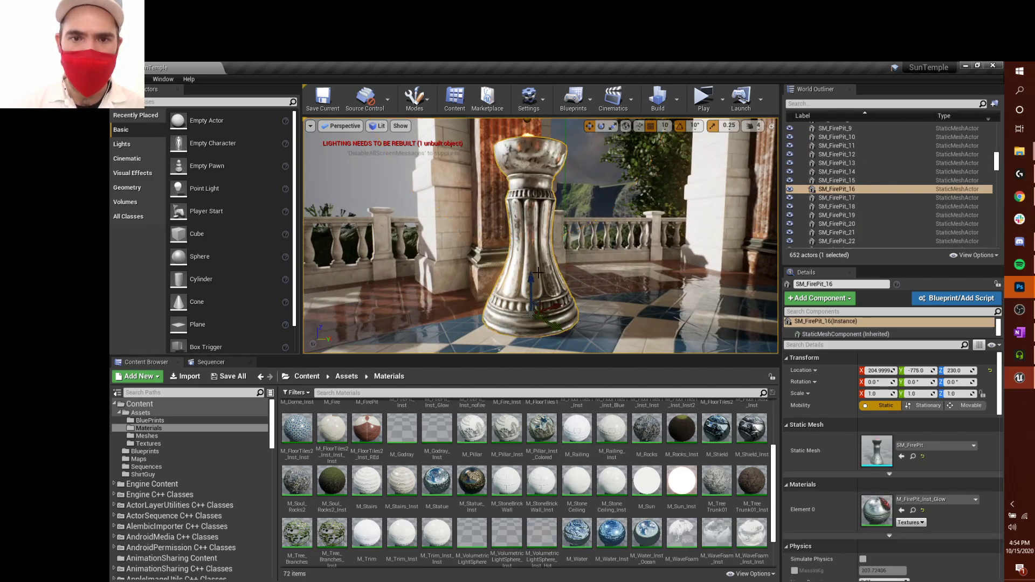
mouse_move(556, 290)
right_mouse_down()
mouse_move(568, 323)
mouse_move(556, 290)
right_mouse_up()
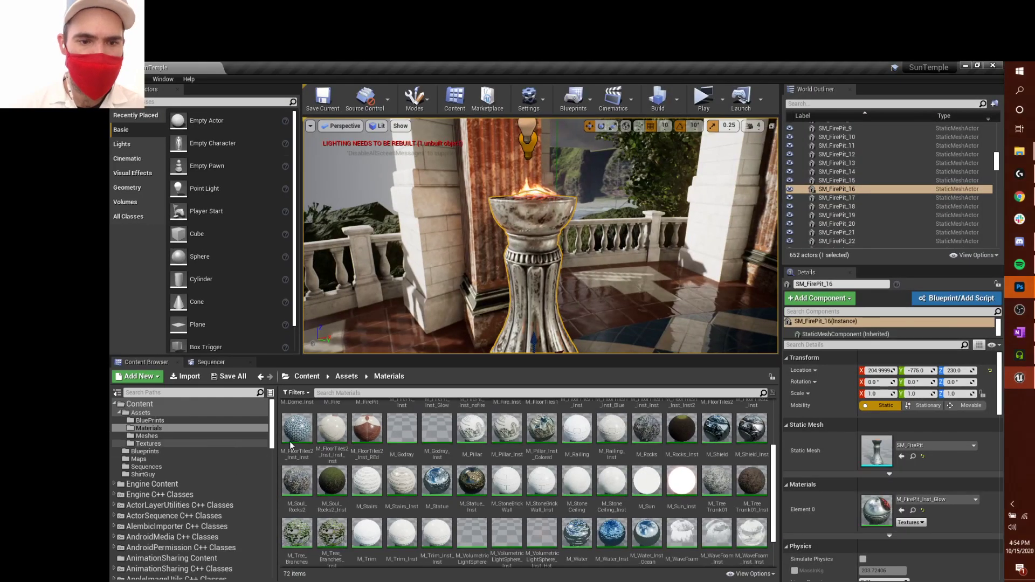
left_click(344, 365)
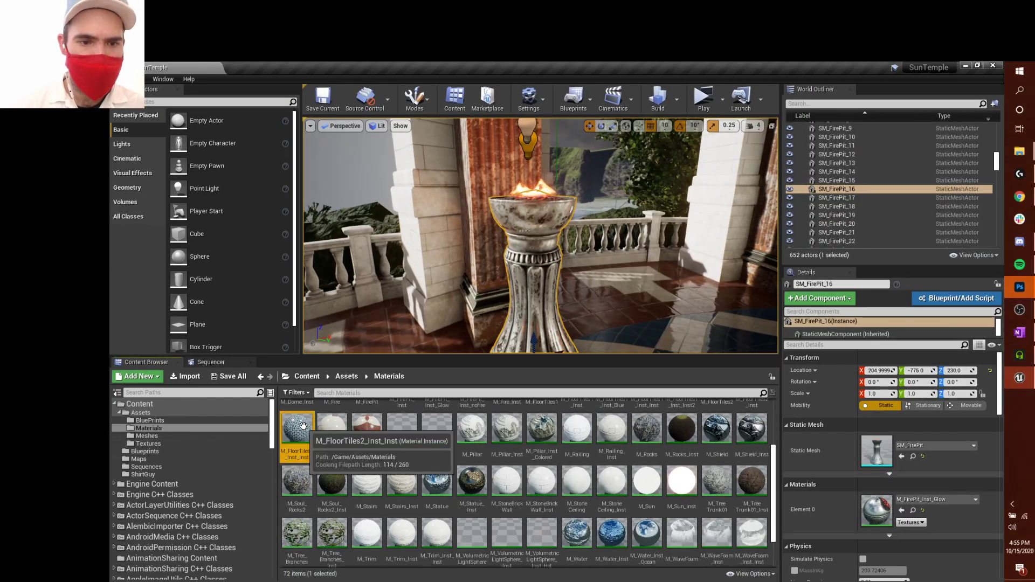
left_click_drag(290, 433, 587, 291)
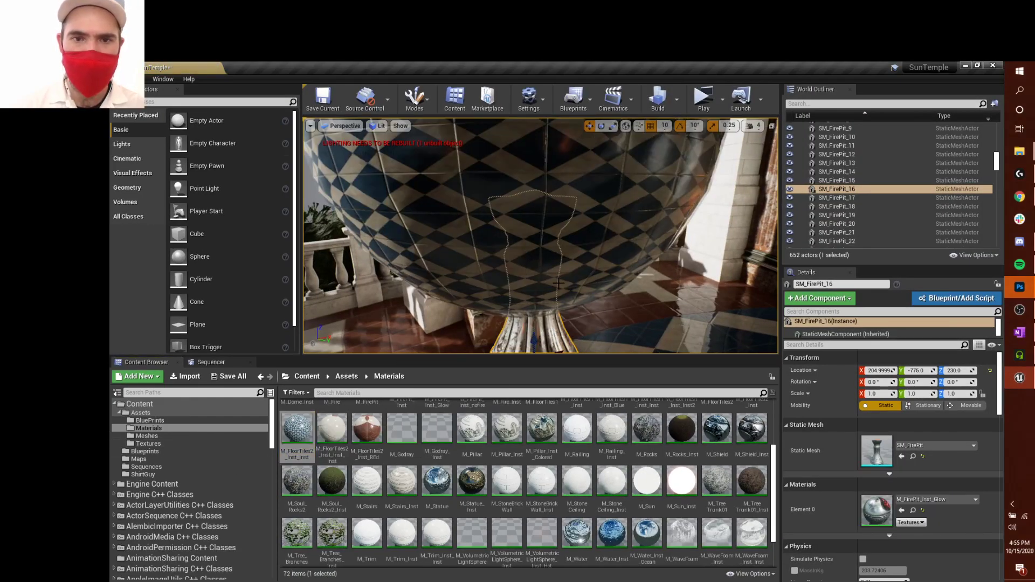
key("ctrl+z")
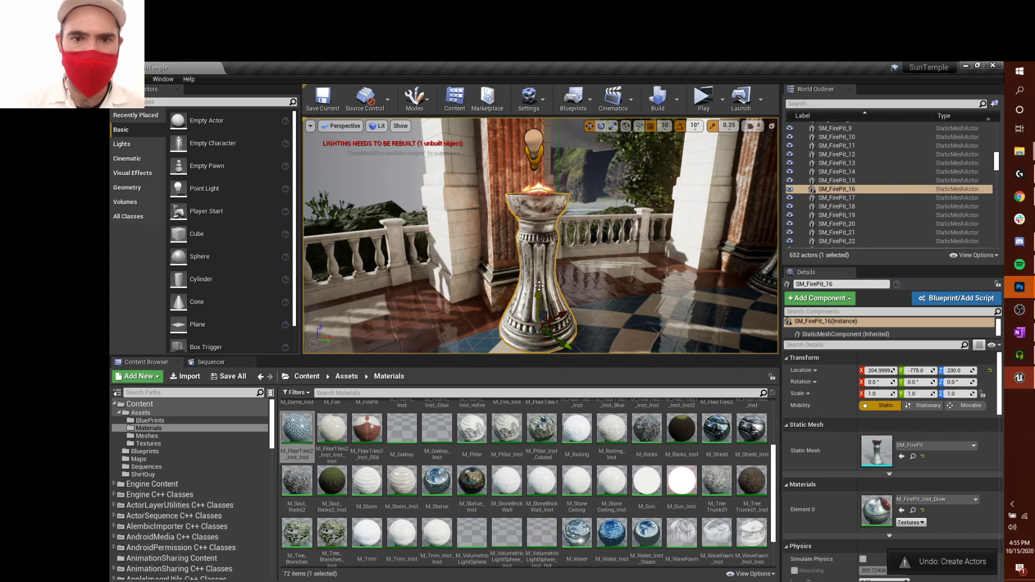
Apply the M_FloorTiles2_Inst_Inst material to the fire pit SM_FirePit_16, with more room given to the component list
right_click_drag(588, 291, 612, 306)
left_click_drag(831, 339, 831, 401)
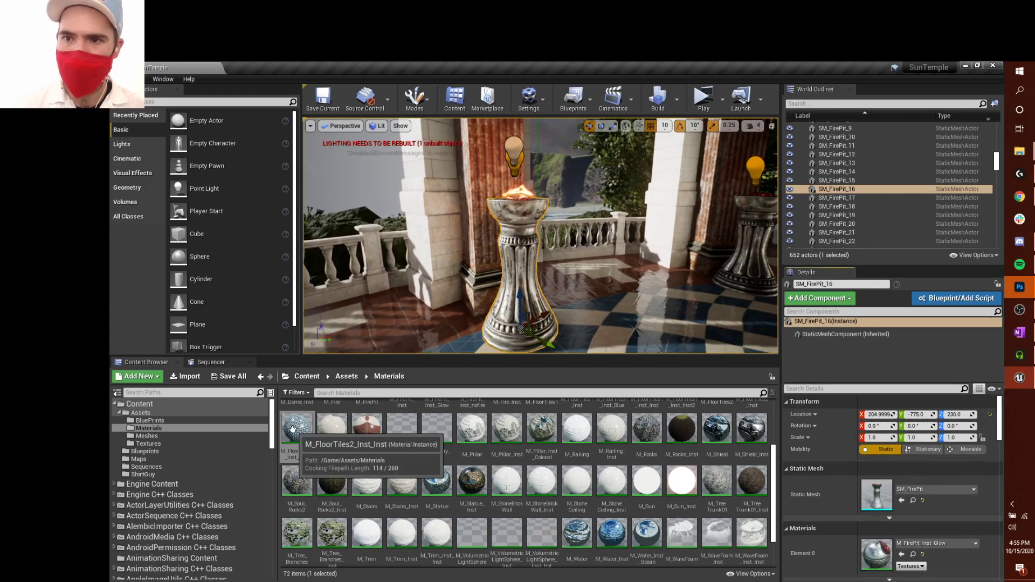
left_click(297, 431)
left_click_drag(377, 374, 515, 317)
Examine the fire pit's checkered tile material up close and from several angles
right_click_drag(515, 318, 603, 308)
key("w")
key("a")
key("w")
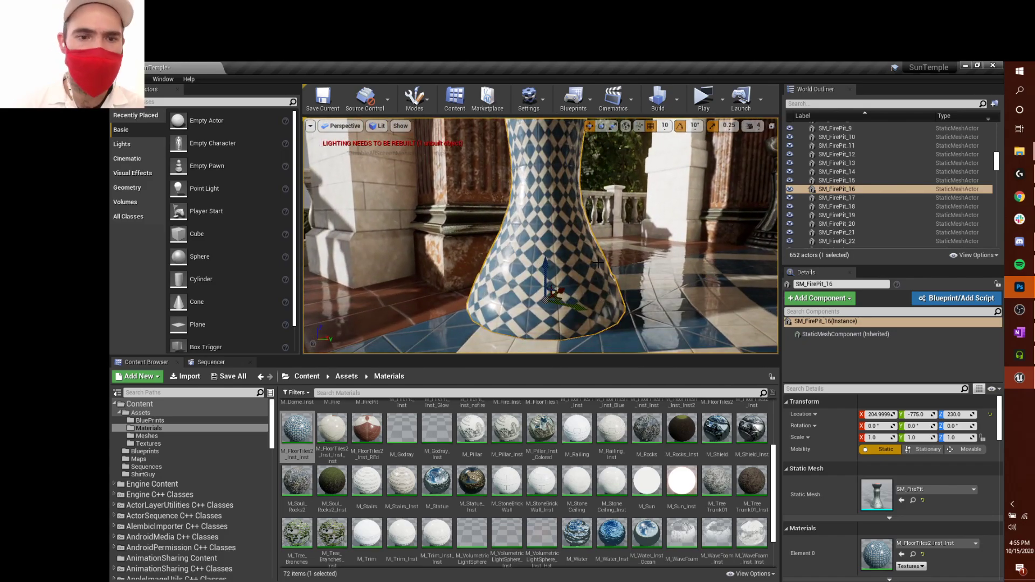
mouse_move(598, 262)
right_mouse_down()
mouse_move(591, 232)
mouse_move(592, 252)
right_mouse_up()
key("d")
left_click(600, 264)
key("e")
right_click(592, 218)
left_click(591, 219)
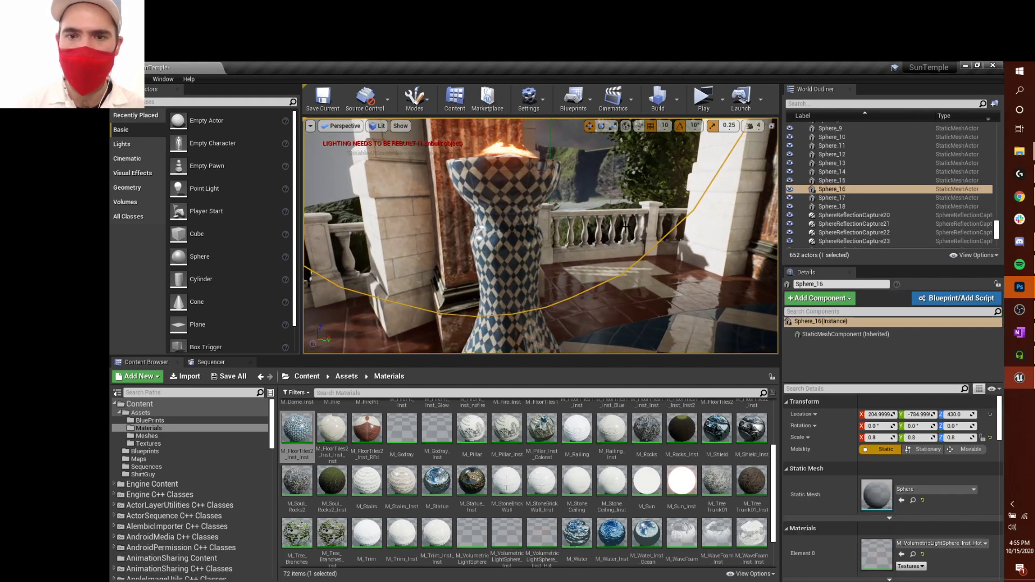
left_click(664, 273)
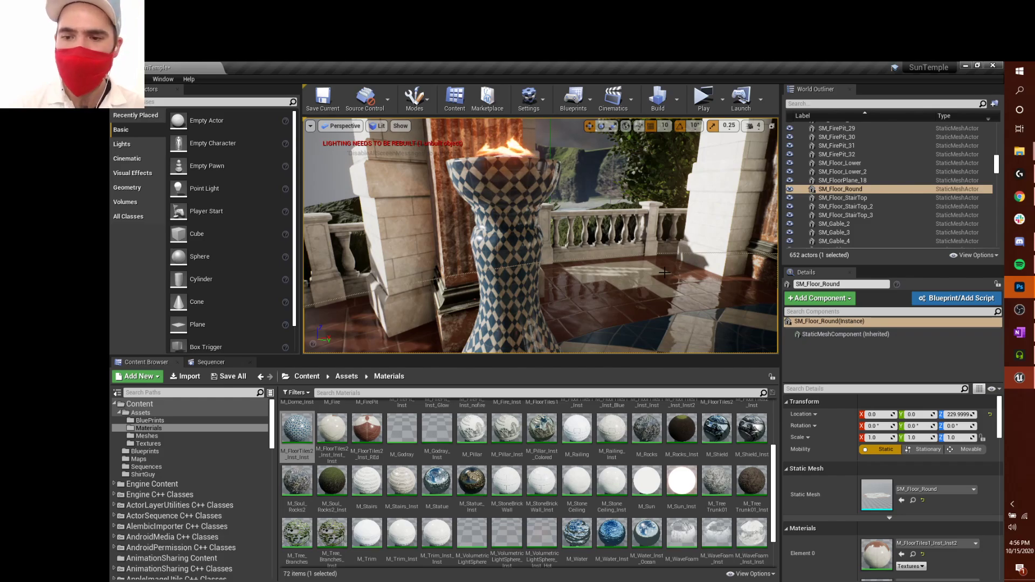
mouse_move(574, 251)
right_mouse_down()
mouse_move(556, 258)
mouse_move(574, 250)
right_mouse_up()
right_click_drag(678, 288, 671, 292)
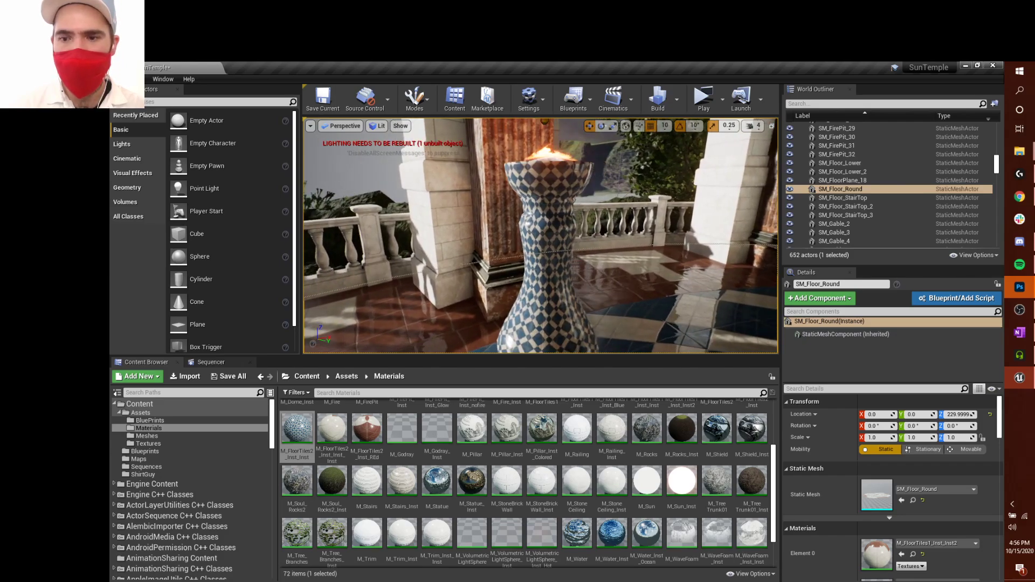
right_click(678, 288)
left_click(816, 344)
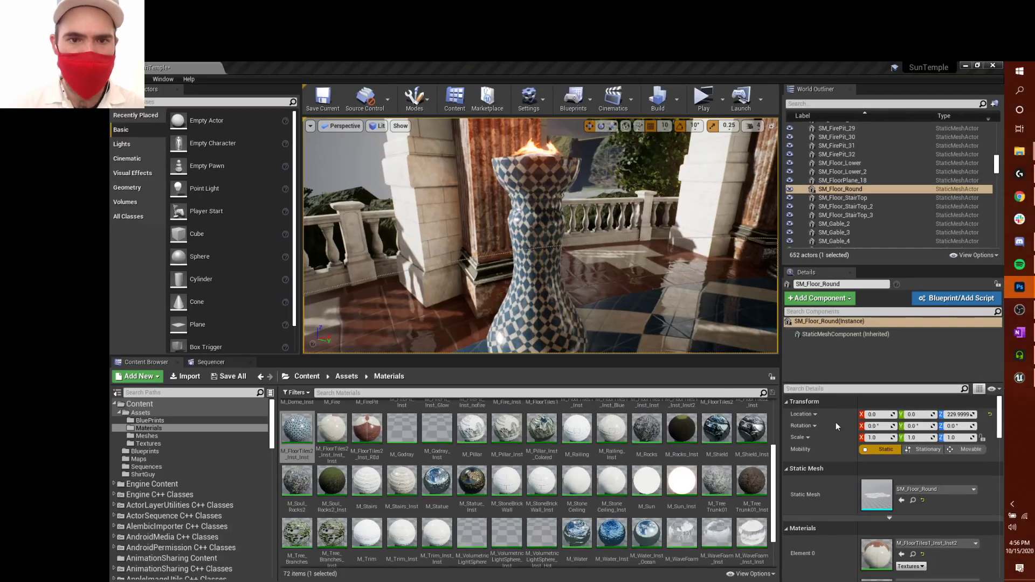
Select the white wall column SM_TrimWall_16 and assign M_Rocks to its Element 0 material slot
right_click_drag(541, 237, 515, 200)
left_click(606, 230)
left_click(573, 268)
right_click_drag(572, 267, 566, 188)
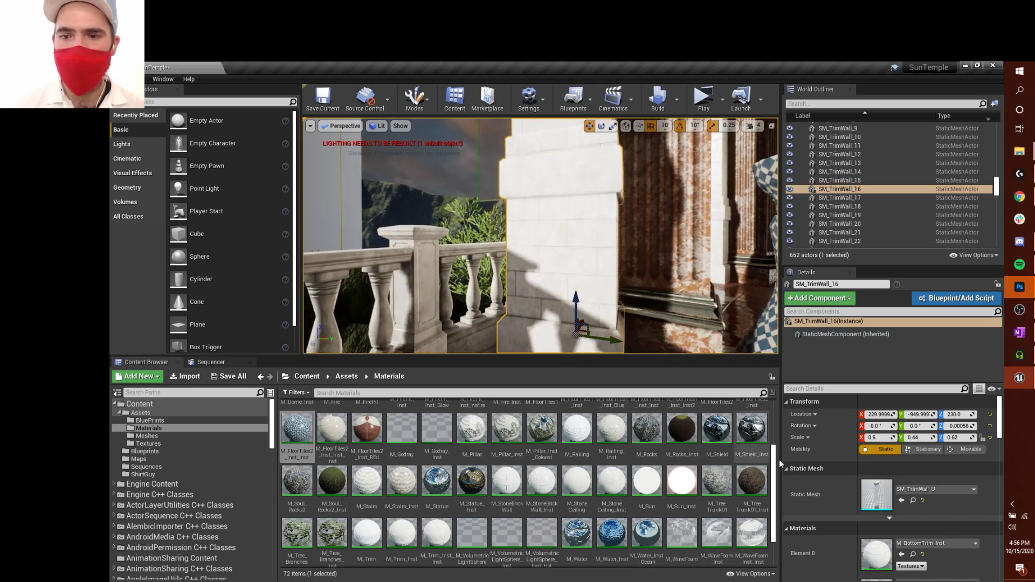
scroll(809, 422, "down", 1)
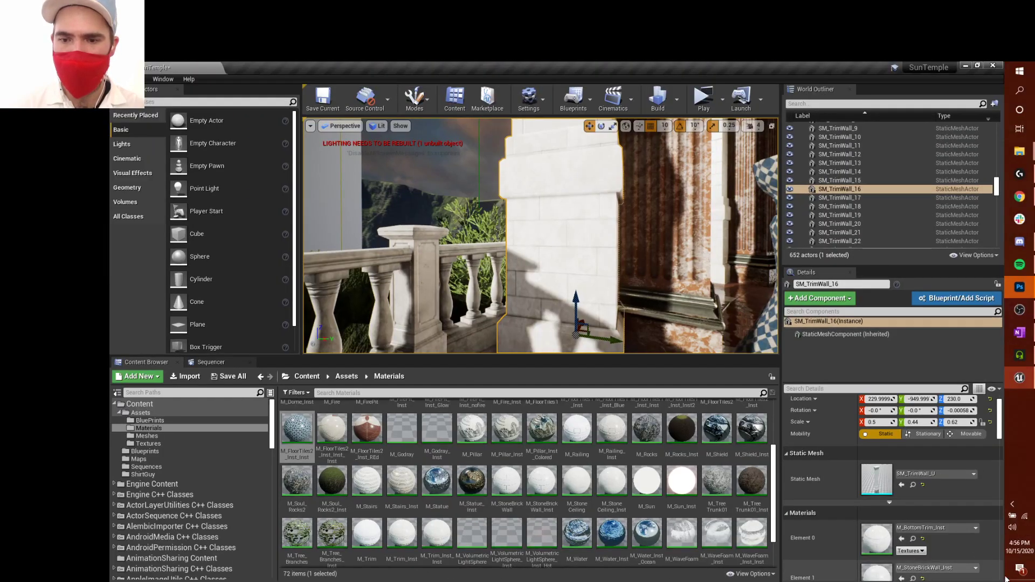
scroll(812, 323, "down", 3)
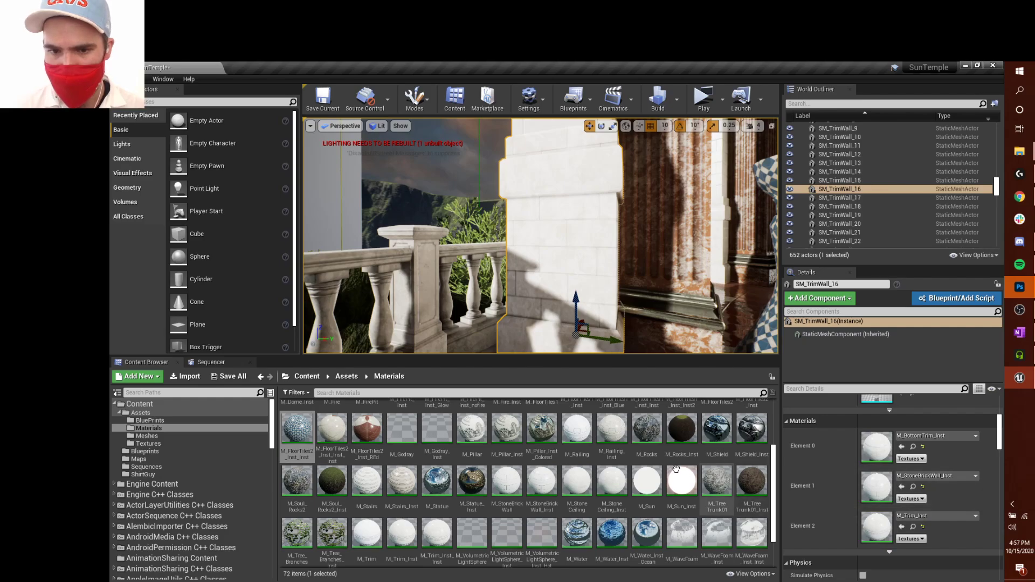
left_click_drag(635, 422, 873, 452)
right_click_drag(595, 232, 580, 213)
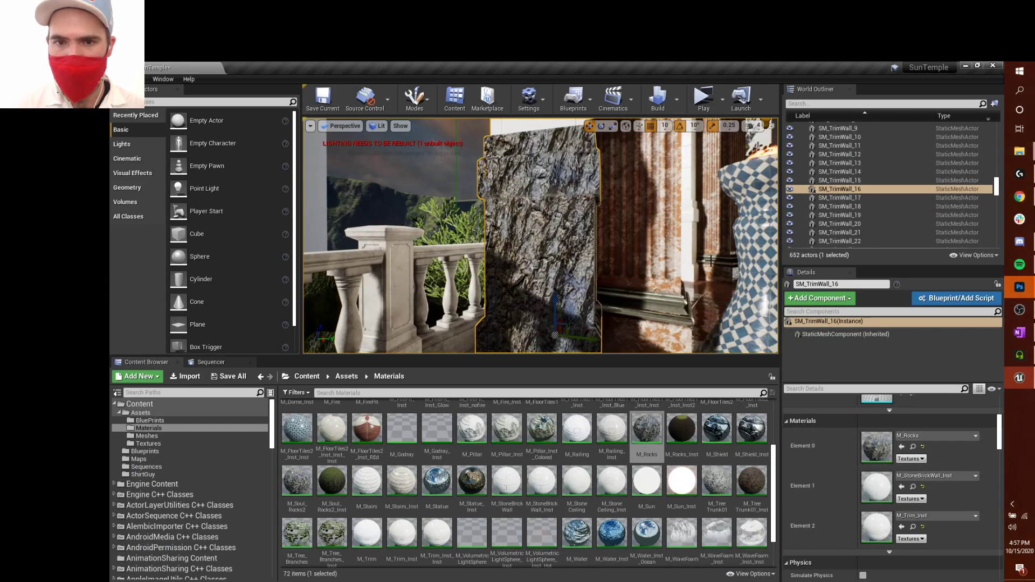
Try M_Shield in the Element 2 material slot of SM_TrimWall_16, checking the trim at the column's top
mouse_move(707, 256)
right_mouse_down()
mouse_move(728, 296)
mouse_move(720, 199)
mouse_move(719, 250)
right_mouse_up()
key("e")
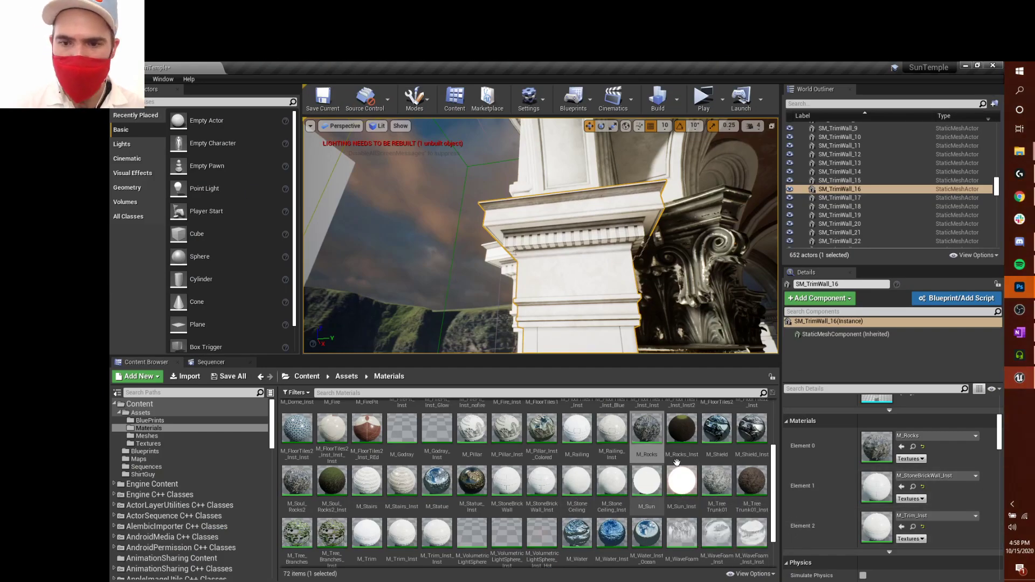
left_click_drag(717, 431, 873, 531)
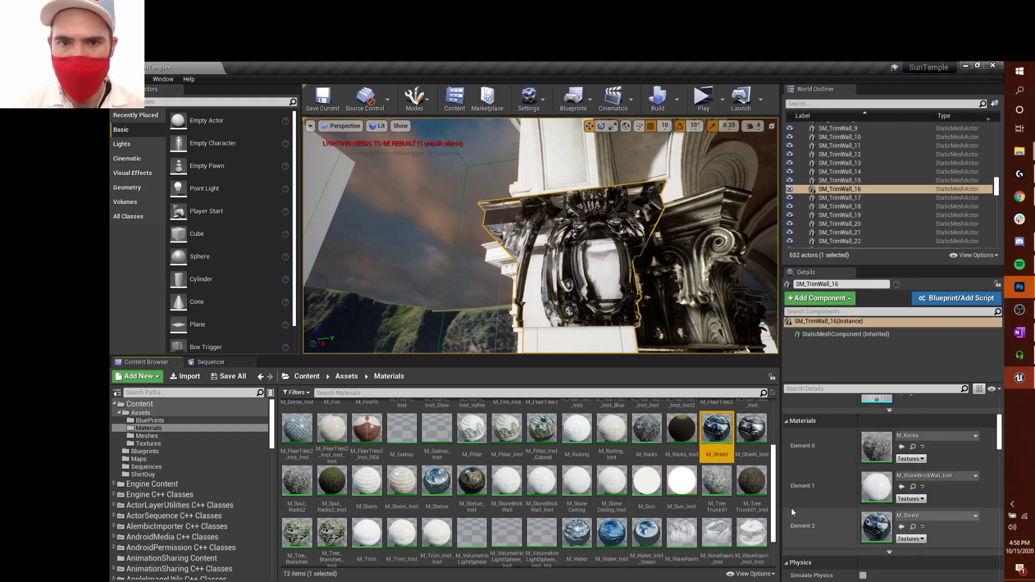
right_click_drag(620, 285, 623, 297)
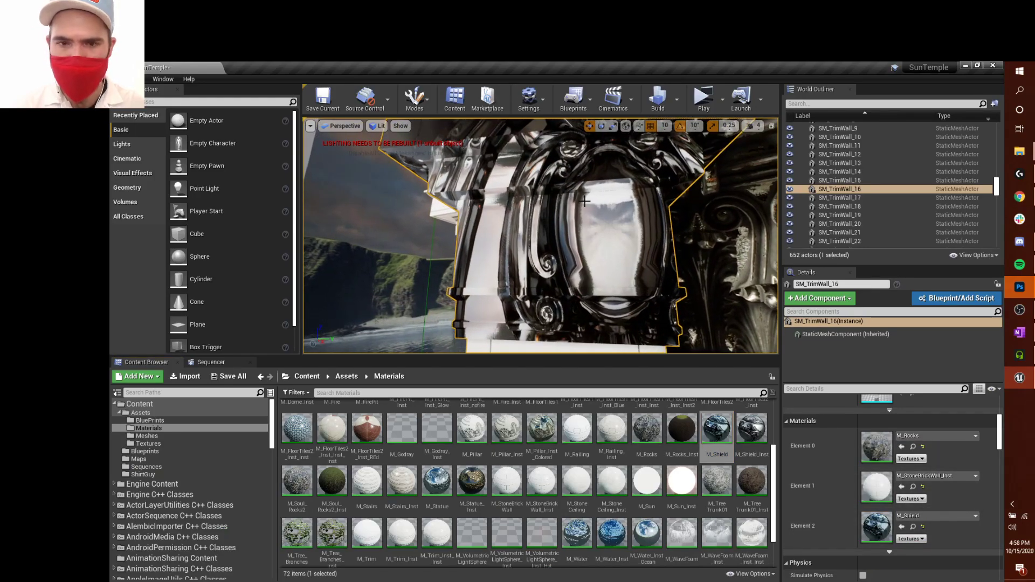
Inspect the column's upper trim and brickwork in a full-screen viewport, and return to the normal editor layout
key("F11")
scroll(584, 201, "up", 3)
scroll(585, 201, "down", 5)
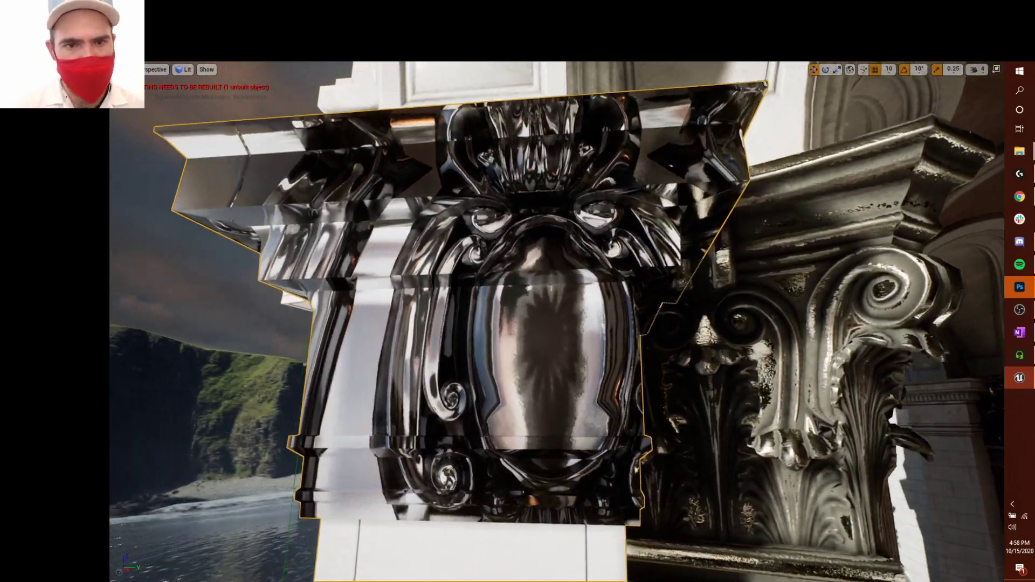
scroll(556, 321, "up", 3)
right_click_drag(556, 322, 510, 250)
key("s")
key("a")
key("w")
key("d")
key("s")
key("d")
key("s")
key("s")
right_click_drag(675, 304, 701, 348)
key("a")
key("q")
key("s")
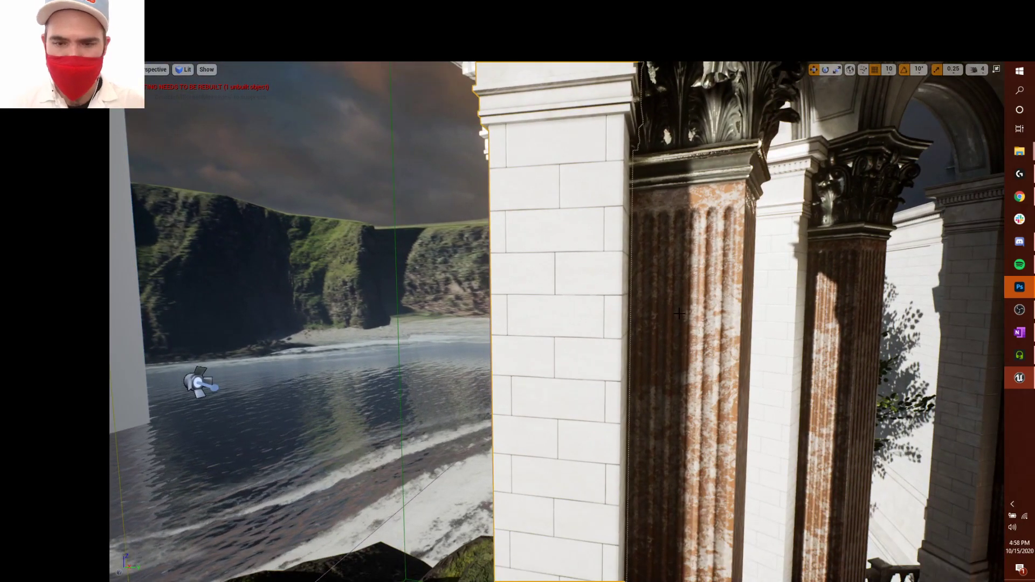
key("F11")
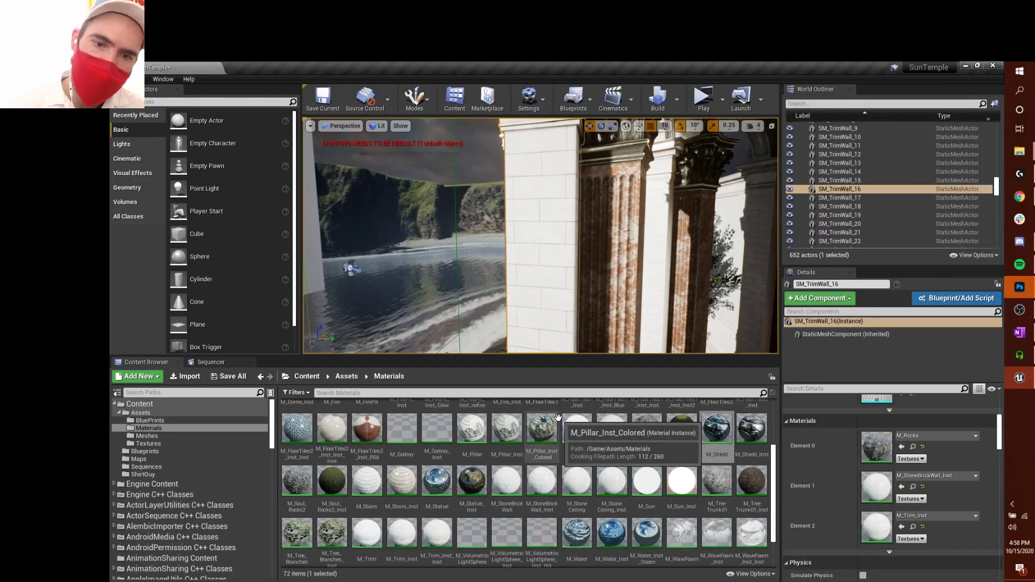
right_click_drag(564, 261, 581, 261)
key("s")
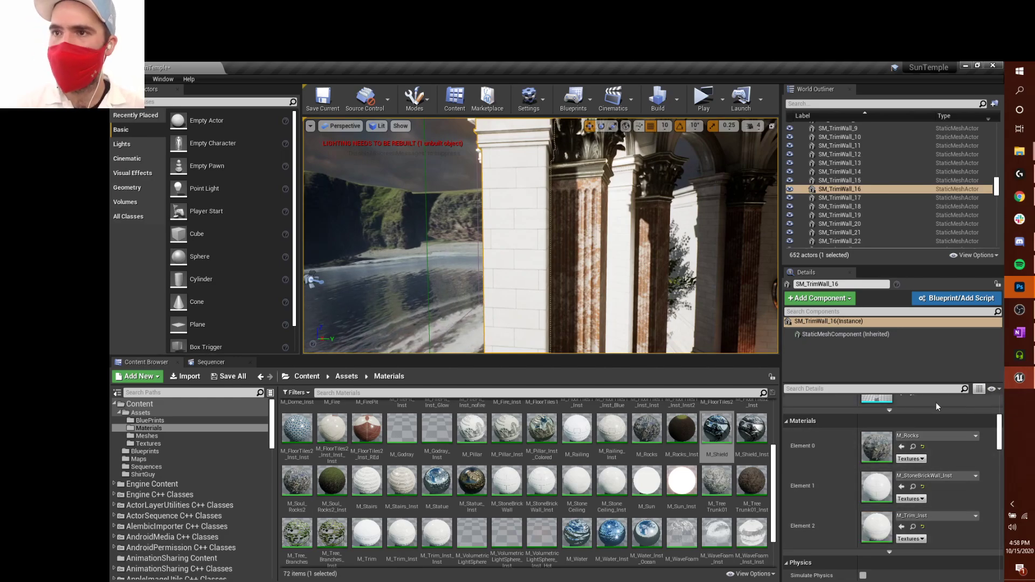
Enlarge the viewport and bring up the everytexture-com-stock-pavement-bricks-texture-00021-1024 folder in File Explorer, repositioned over the editor
left_click_drag(684, 356, 712, 404)
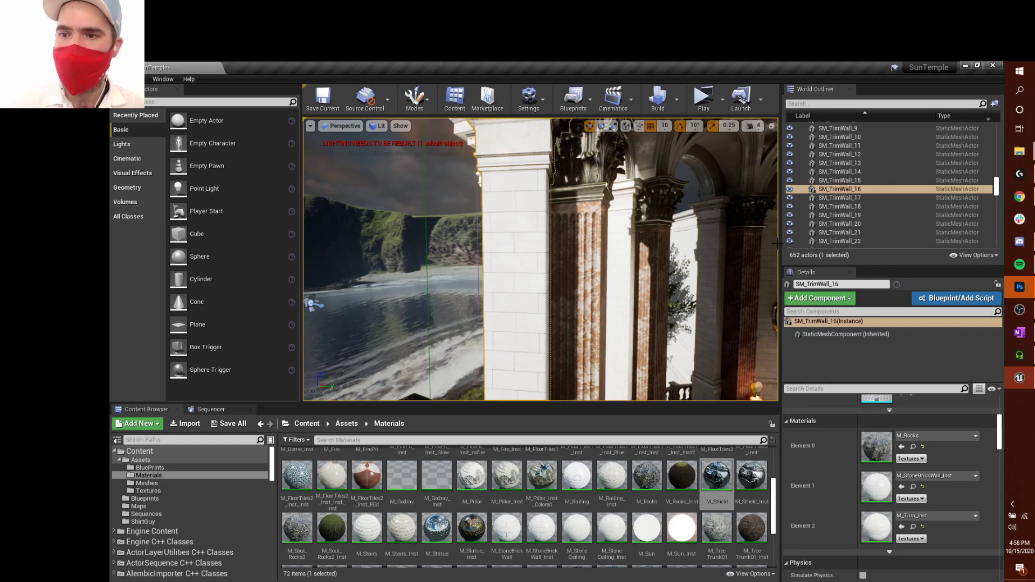
mouse_move(1019, 152)
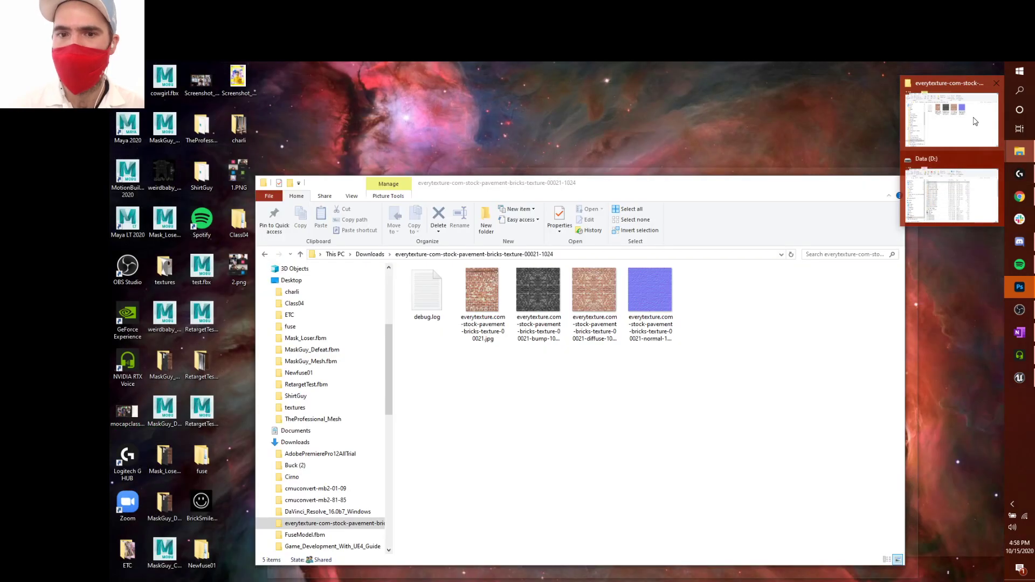
left_click(974, 122)
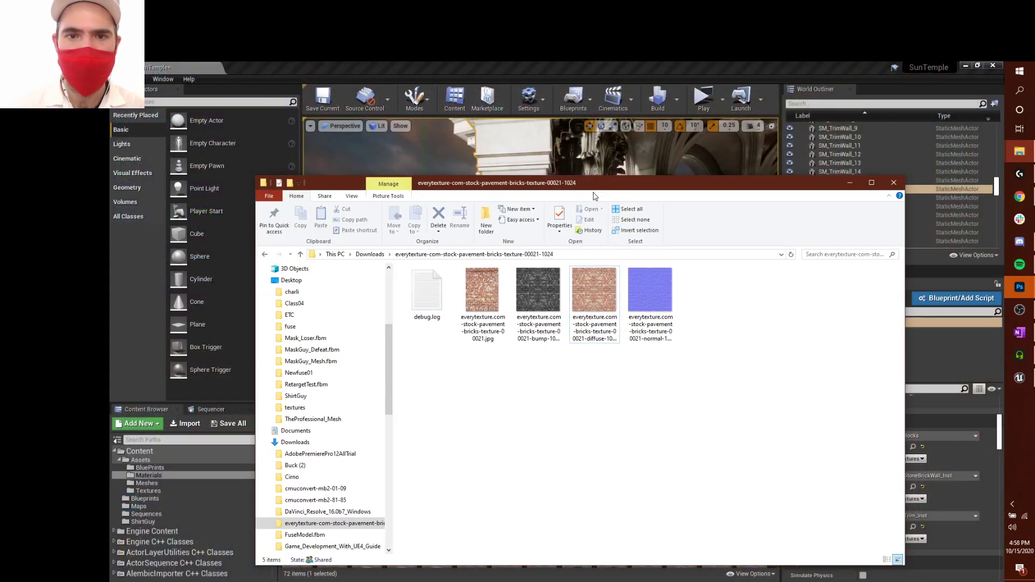
left_click_drag(643, 352, 546, 274)
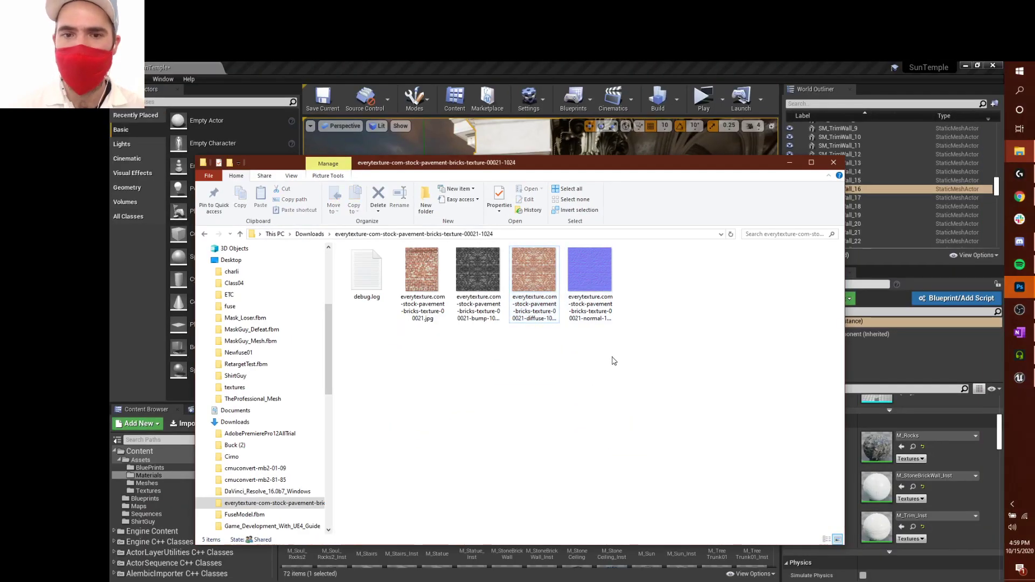
Move the brick texture folder window aside to uncover the Content Browser, selecting the normal map file in it
left_click_drag(519, 161, 570, 150)
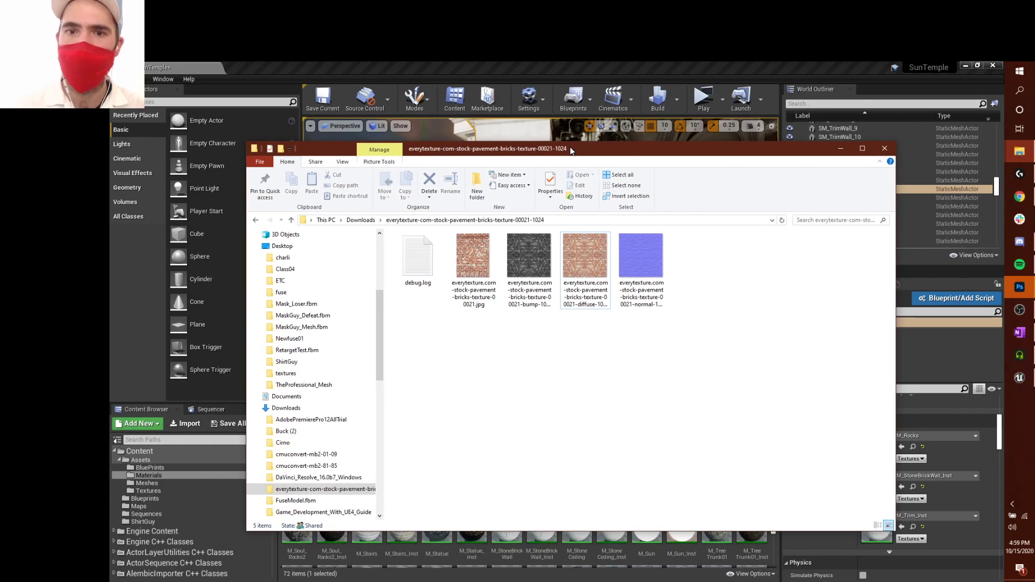
left_click_drag(572, 151, 606, 126)
left_click(677, 237)
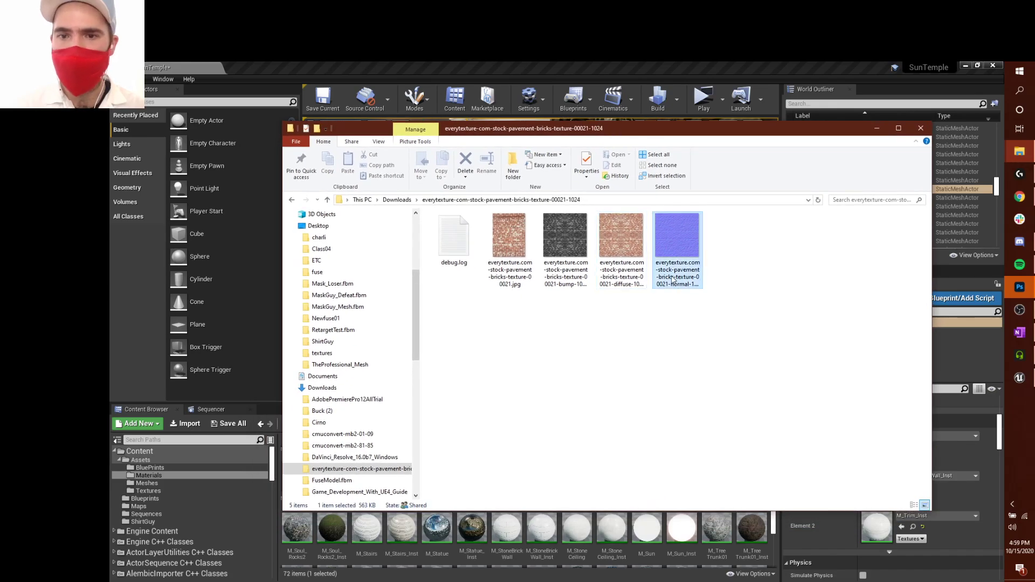
left_click_drag(710, 136, 809, 133)
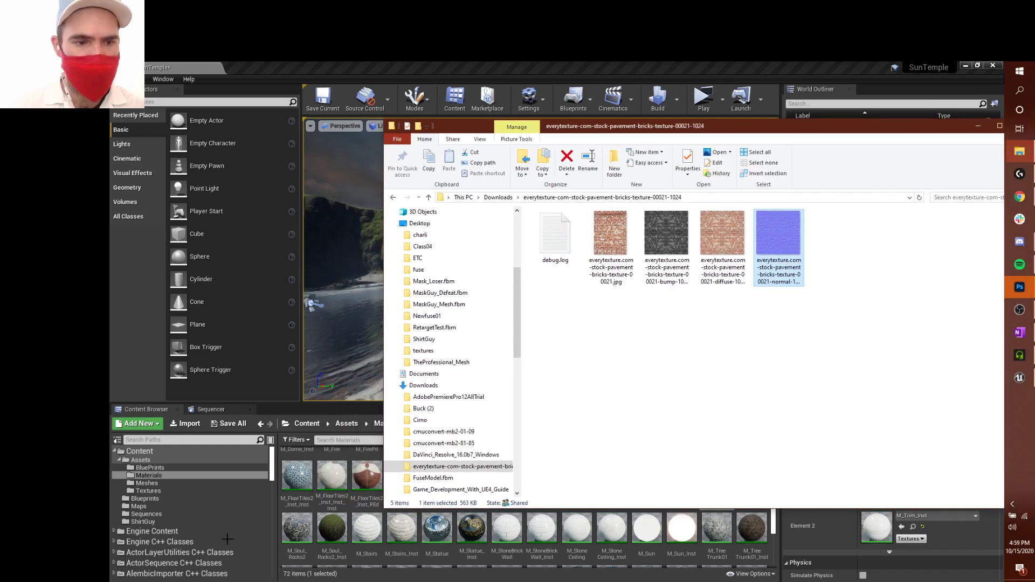
Create a folder named Textures inside the project's Content folder and open it
left_click(185, 451)
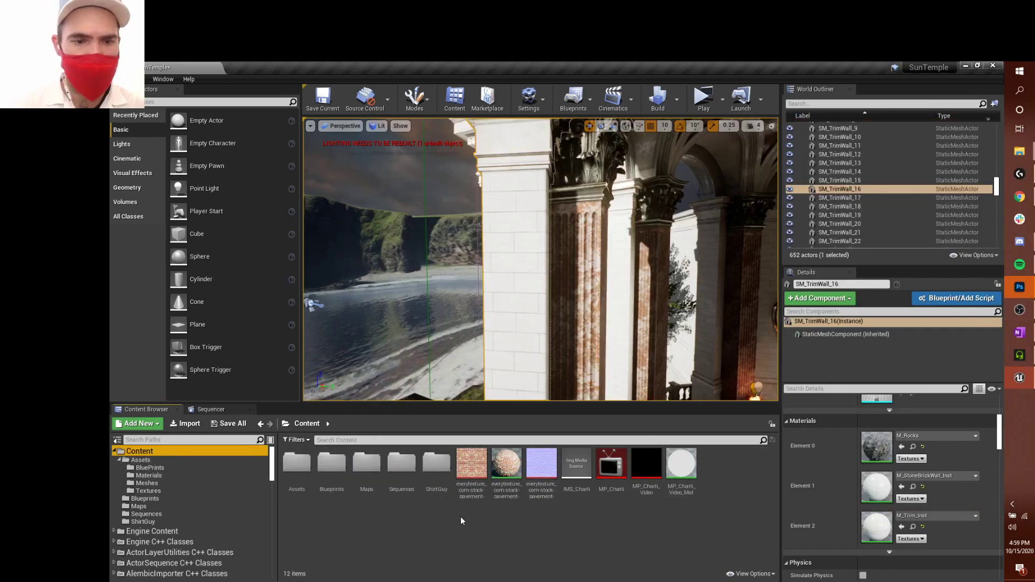
left_click(141, 423)
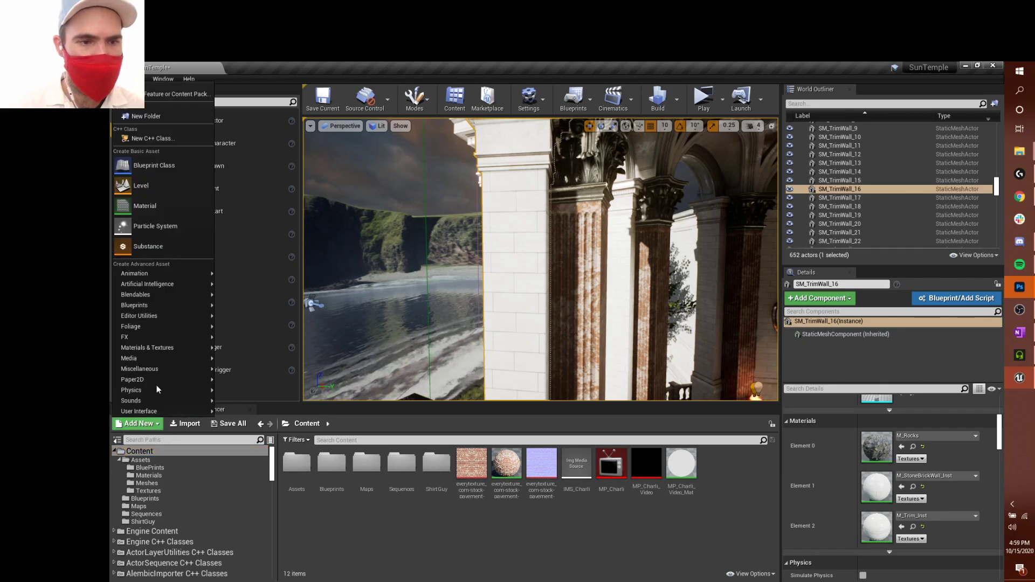
left_click(146, 117)
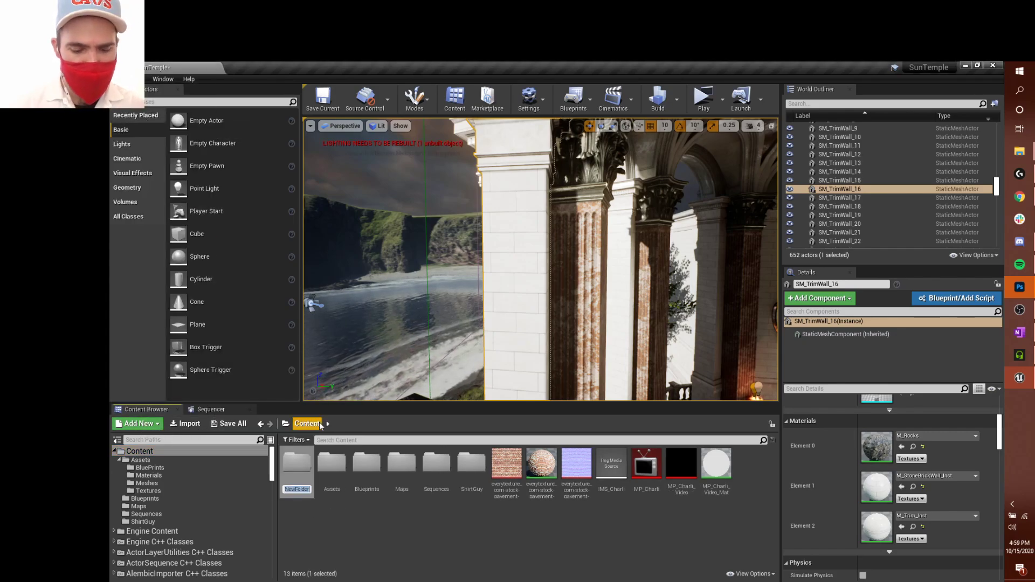
type("Textures")
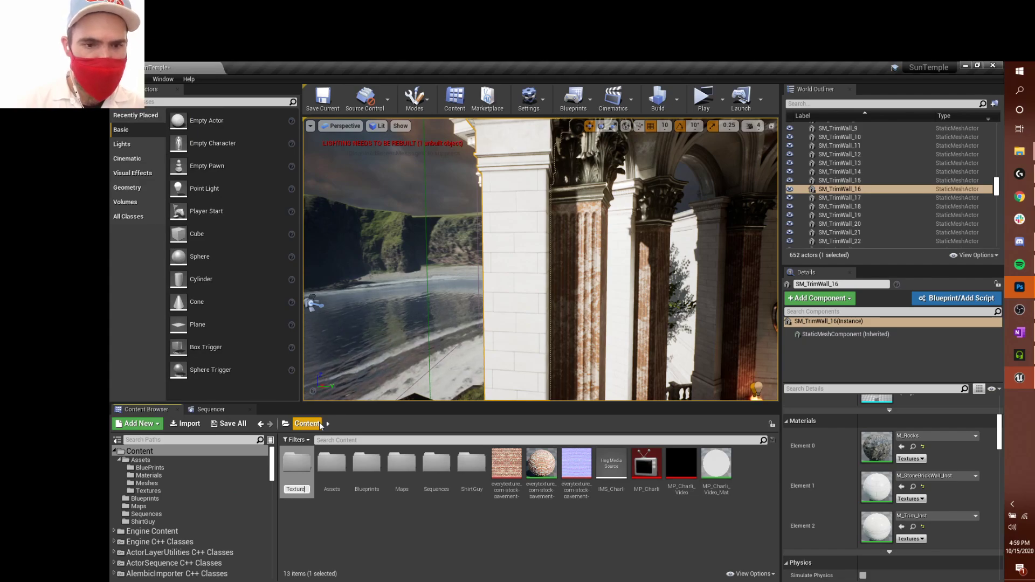
key("Return")
double_click(471, 465)
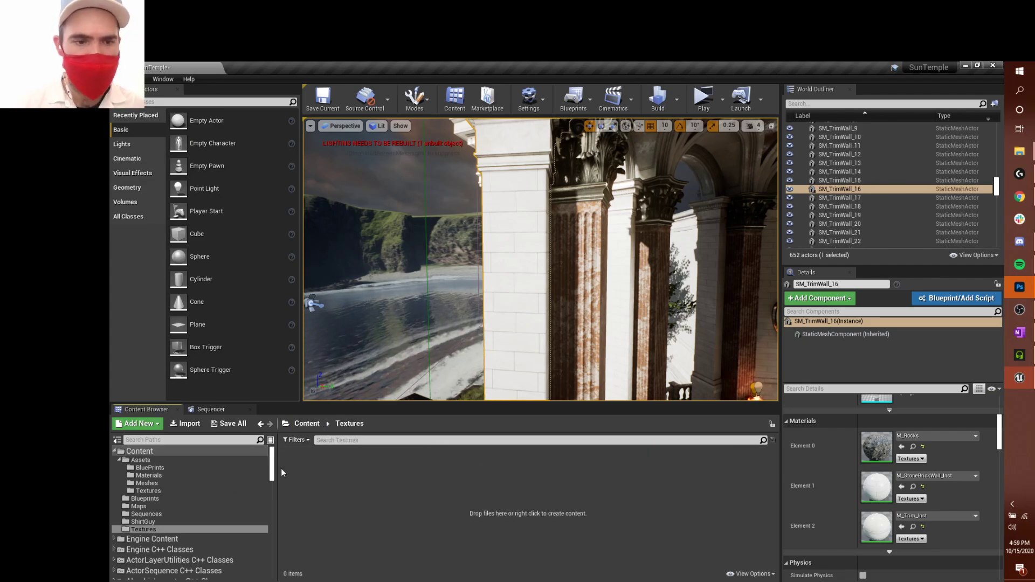
Import the diffuse and normal maps from Downloads/everytexture-com-stock-pavement-bricks-texture-00021-1024 into the Textures folder
left_click(183, 423)
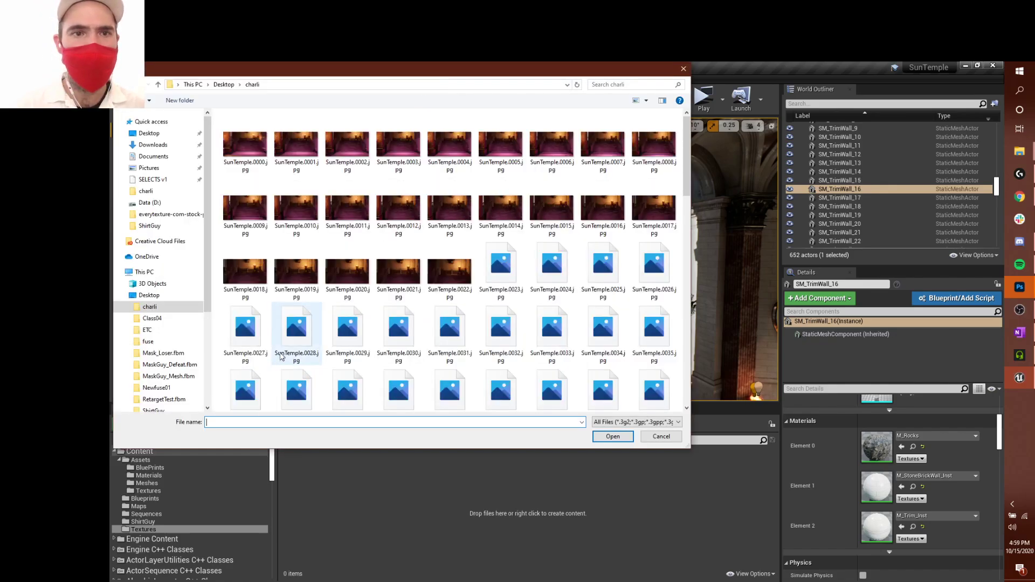
left_click_drag(372, 72, 476, 103)
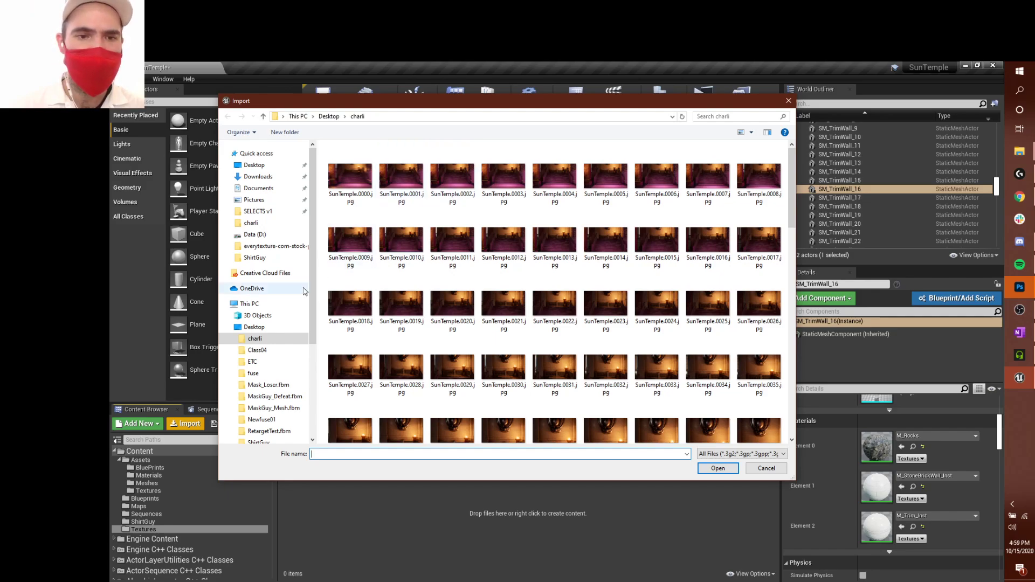
left_click_drag(313, 300, 320, 194)
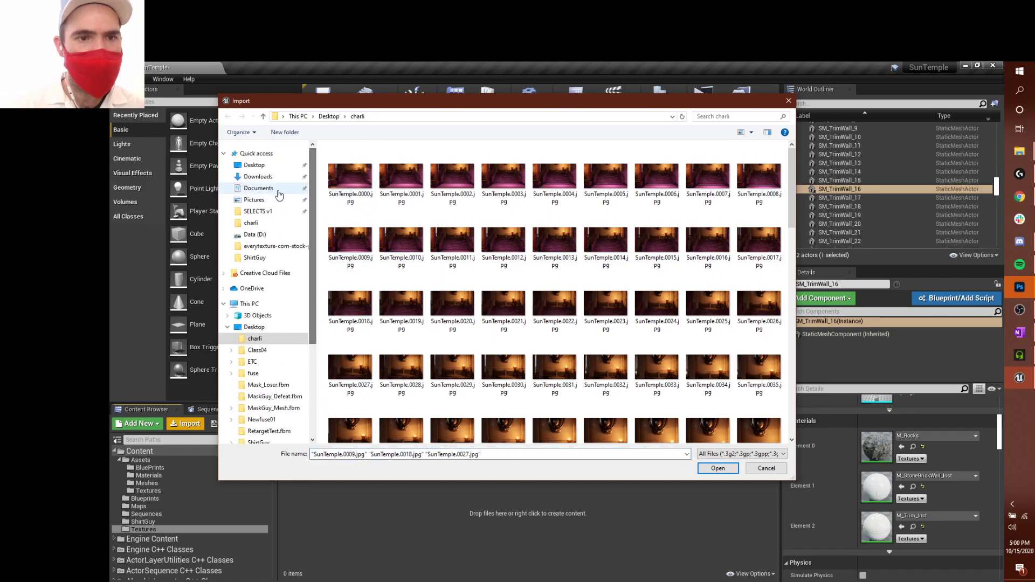
left_click(258, 146)
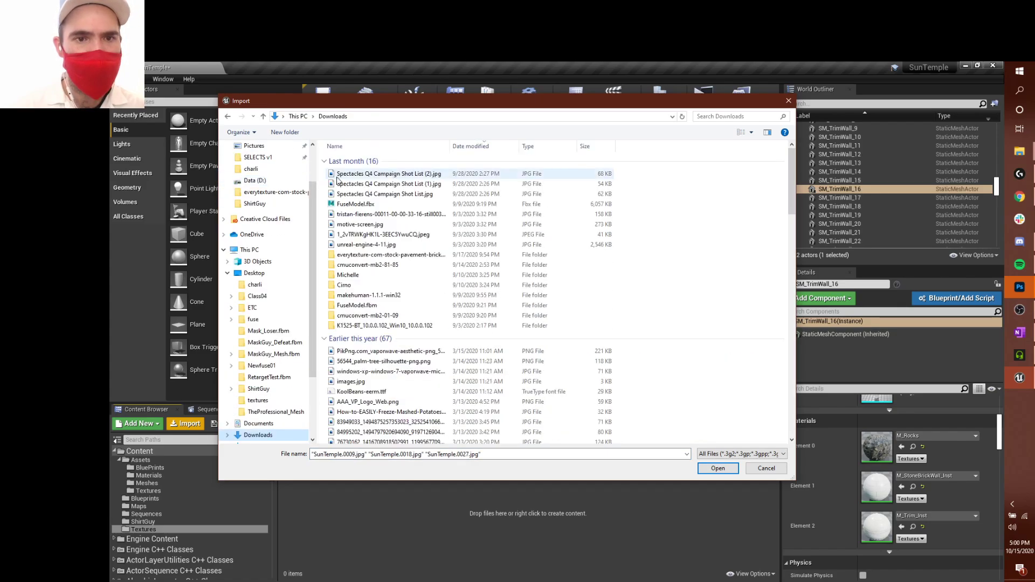
double_click(388, 255)
left_click_drag(541, 253, 481, 222)
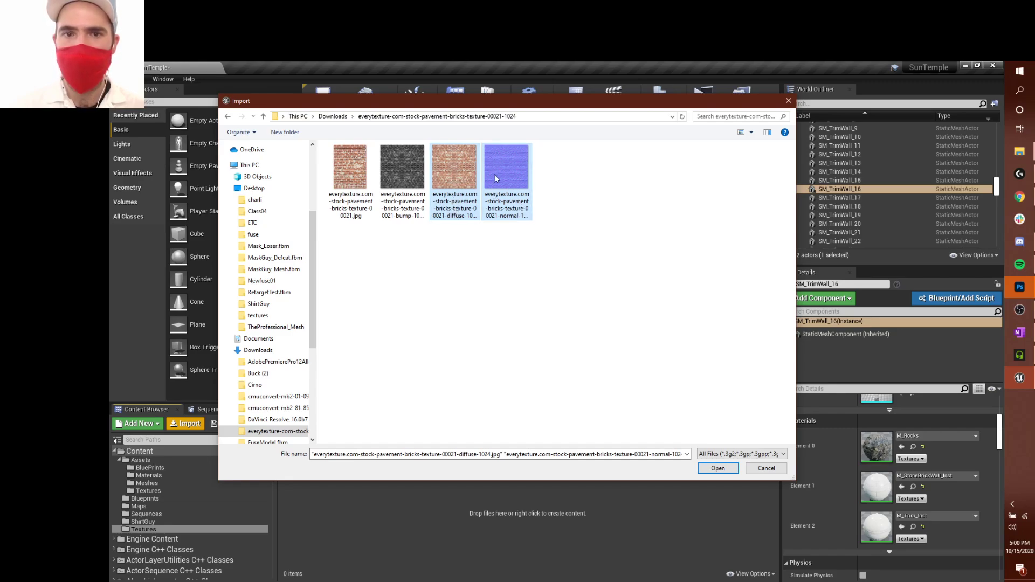
left_click(717, 468)
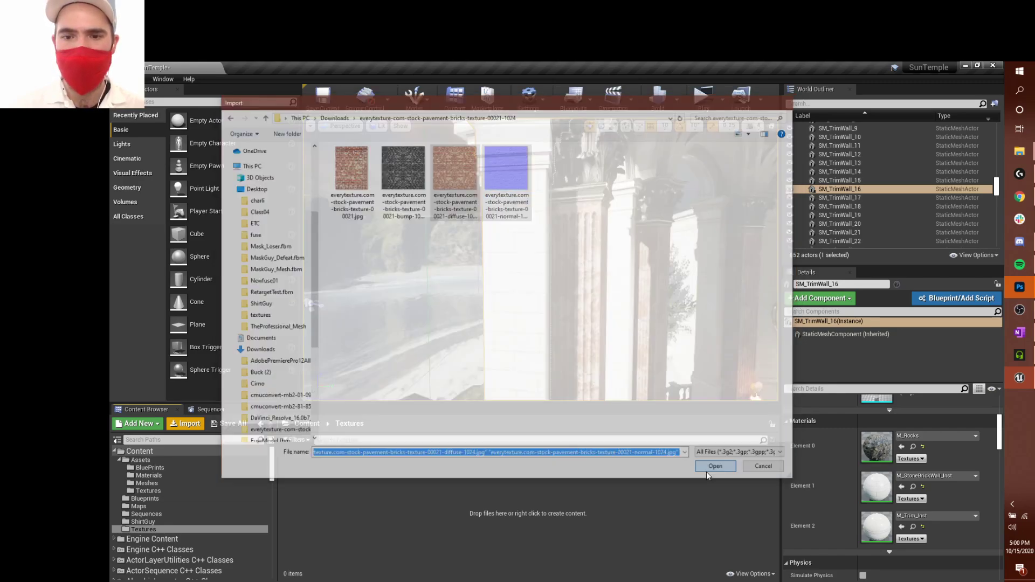
left_click(412, 493)
left_click(621, 566)
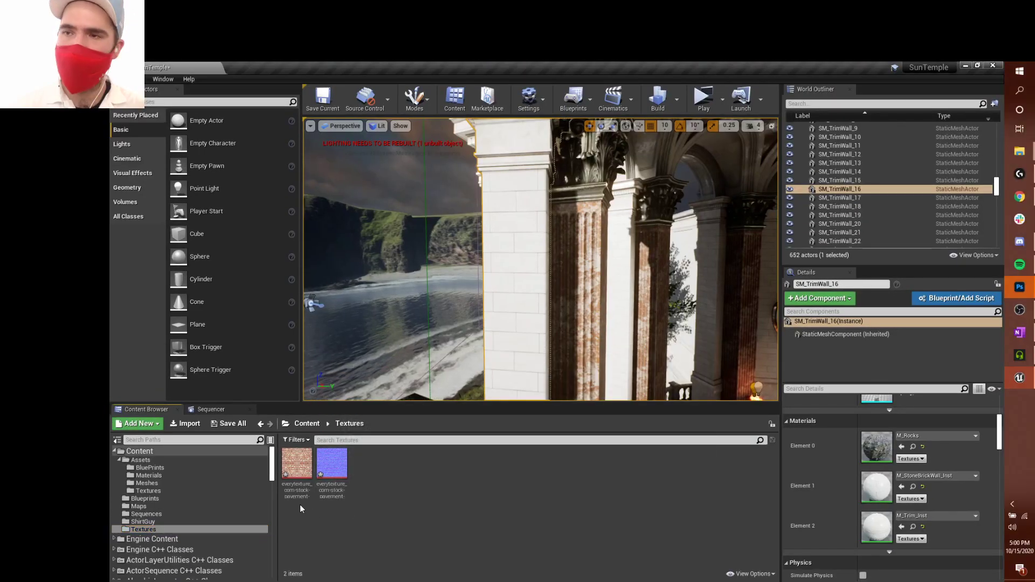
Create a material from the brick diffuse texture and name it Bricks_MAT
left_click(138, 424)
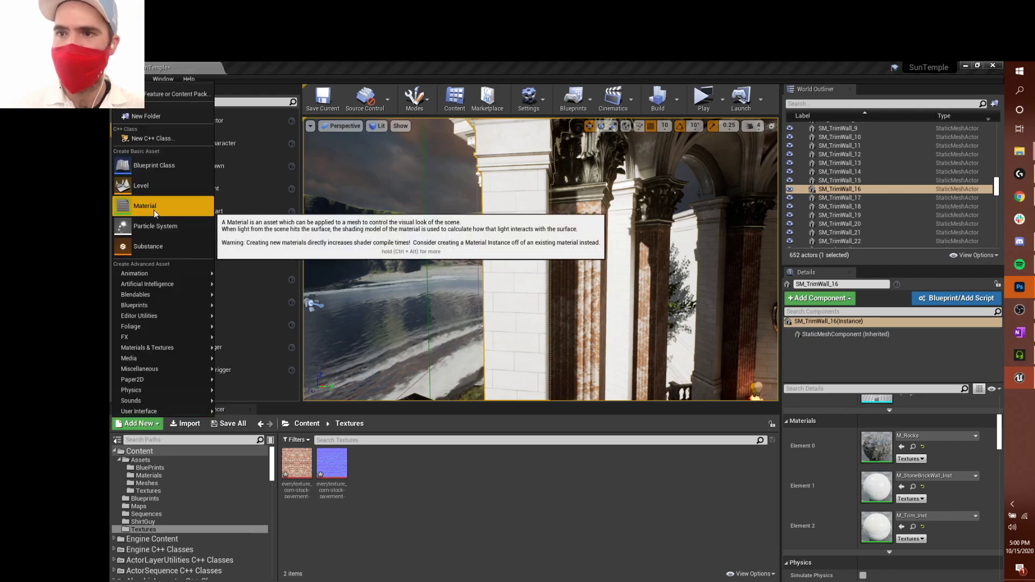
left_click(390, 475)
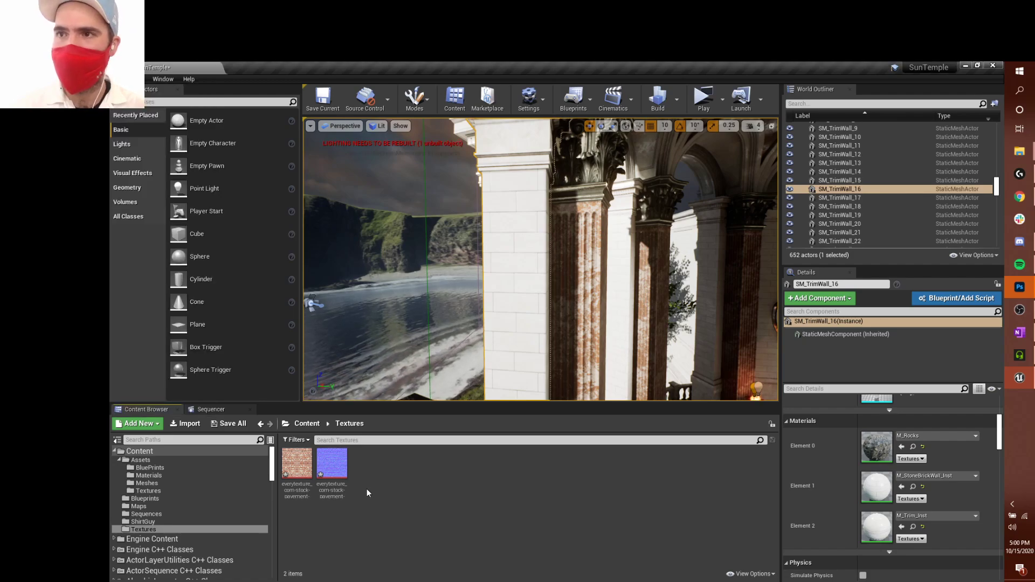
mouse_move(310, 476)
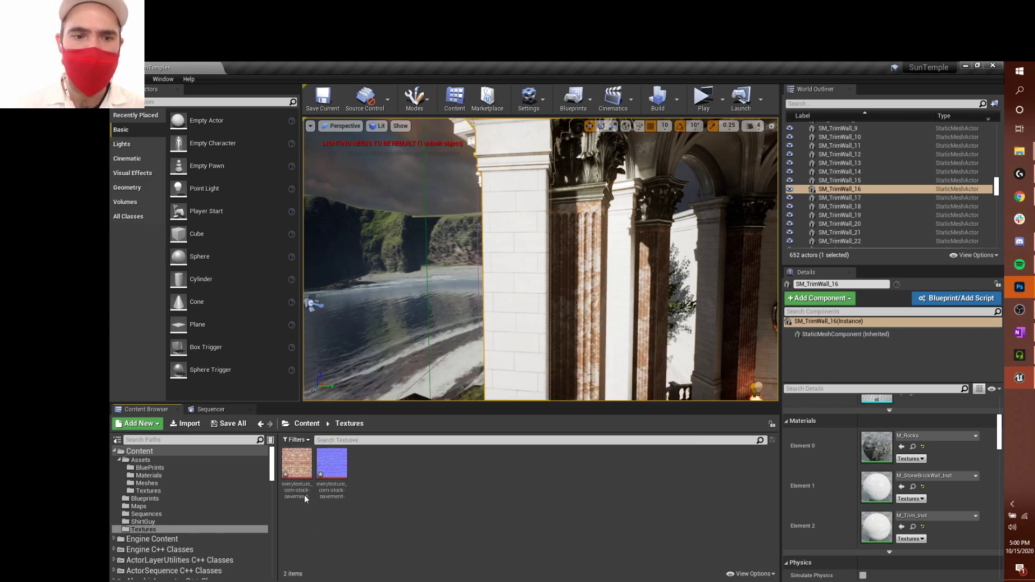
right_click(311, 473)
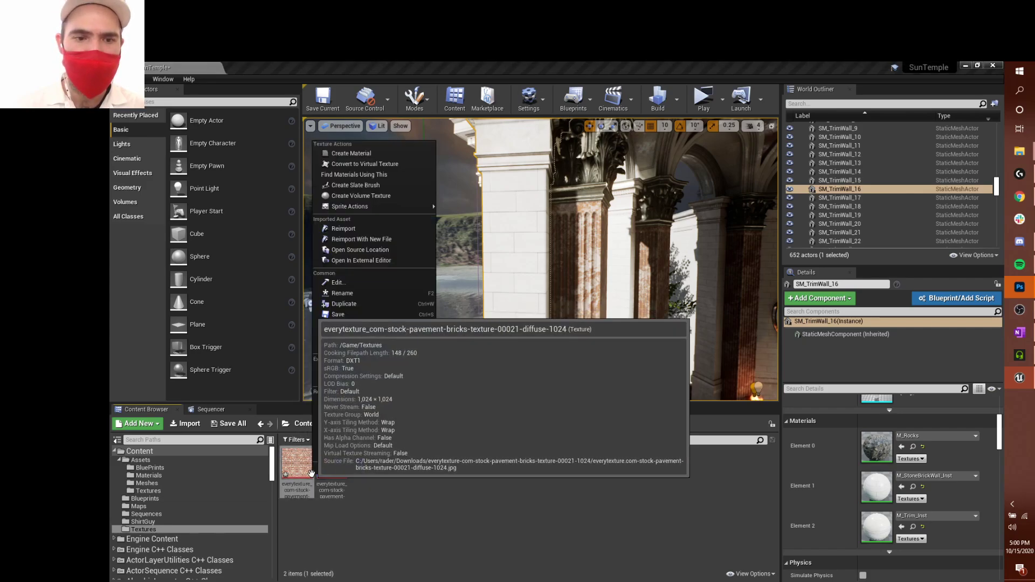
left_click(361, 156)
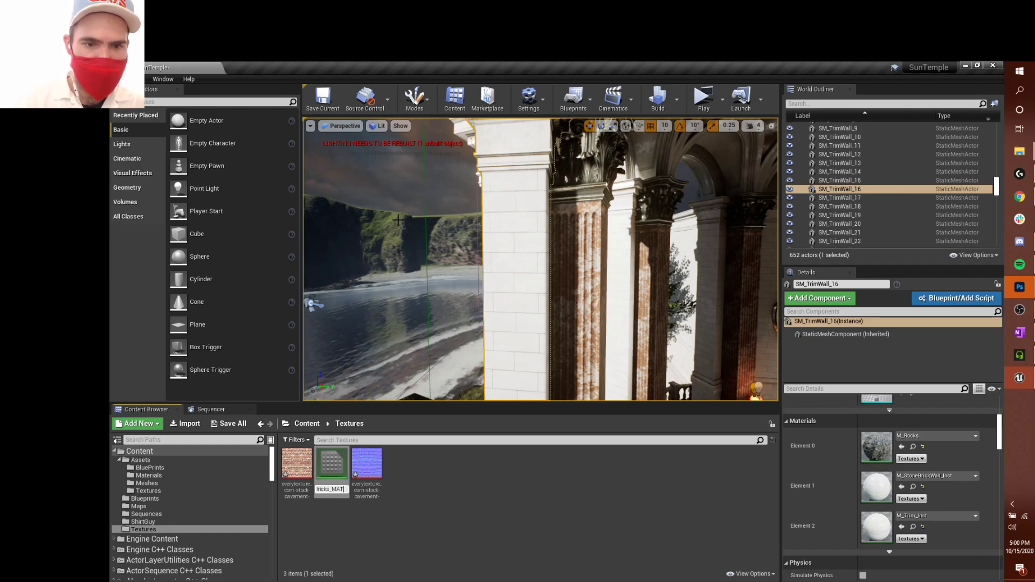
type("Bricks_MAT")
key("Return")
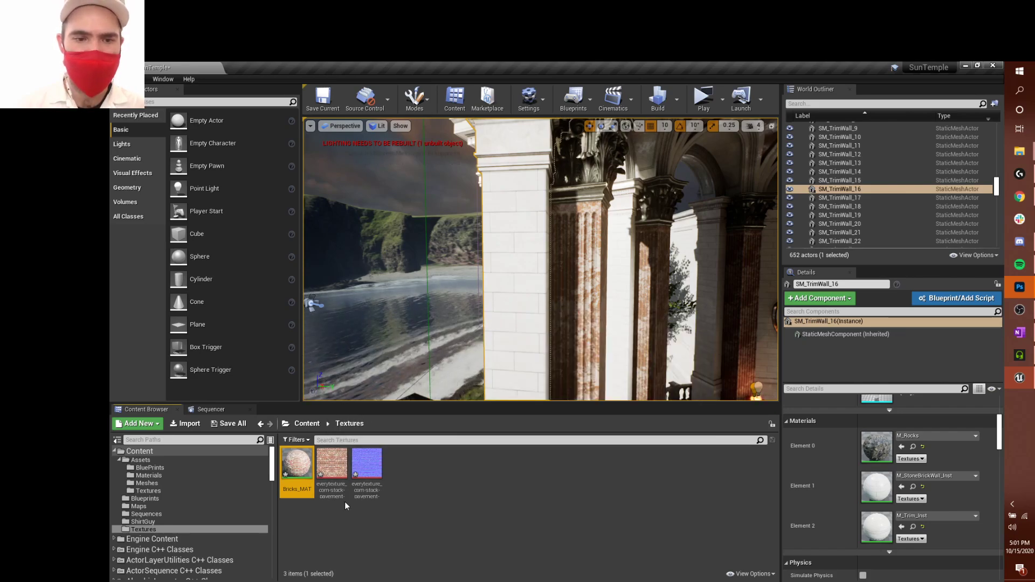
Open Bricks_MAT for editing and space the Texture Sample node and the material output node farther apart
double_click(291, 473)
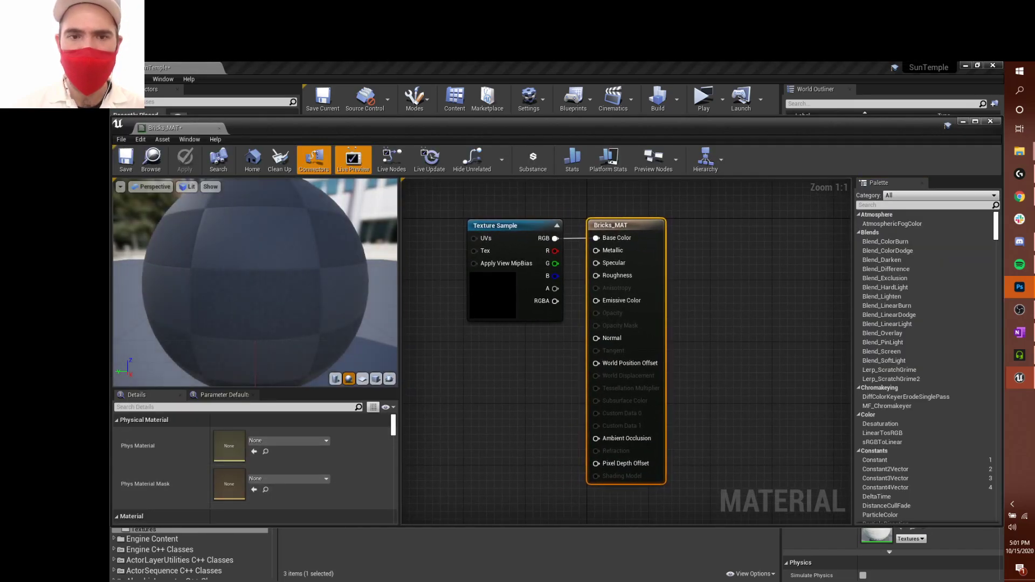
right_click_drag(539, 361, 550, 349)
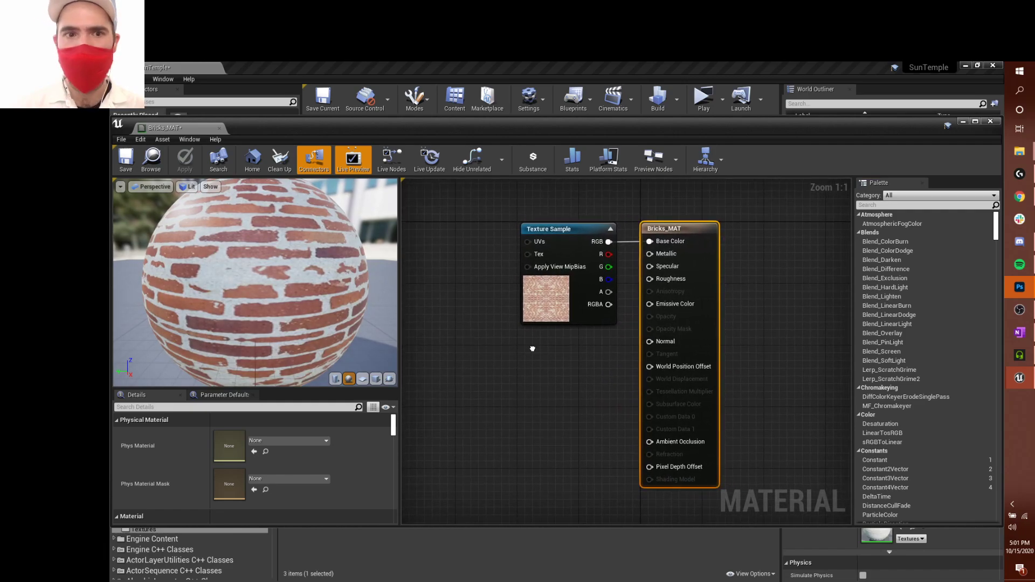
left_click_drag(582, 312, 541, 305)
left_click_drag(680, 229, 726, 222)
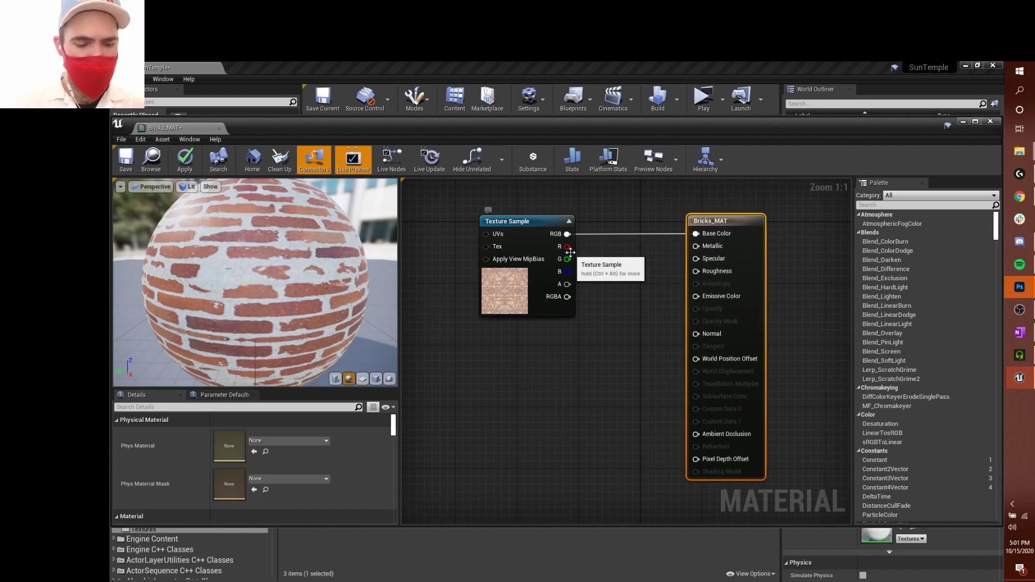
Disconnect the Texture Sample's RGB output from Base Color and connect it to Base Color again
left_click(566, 234, "alt")
left_click_drag(696, 233, 628, 240)
left_click(566, 240)
left_click_drag(707, 237, 636, 241)
left_click_drag(569, 241, 567, 235)
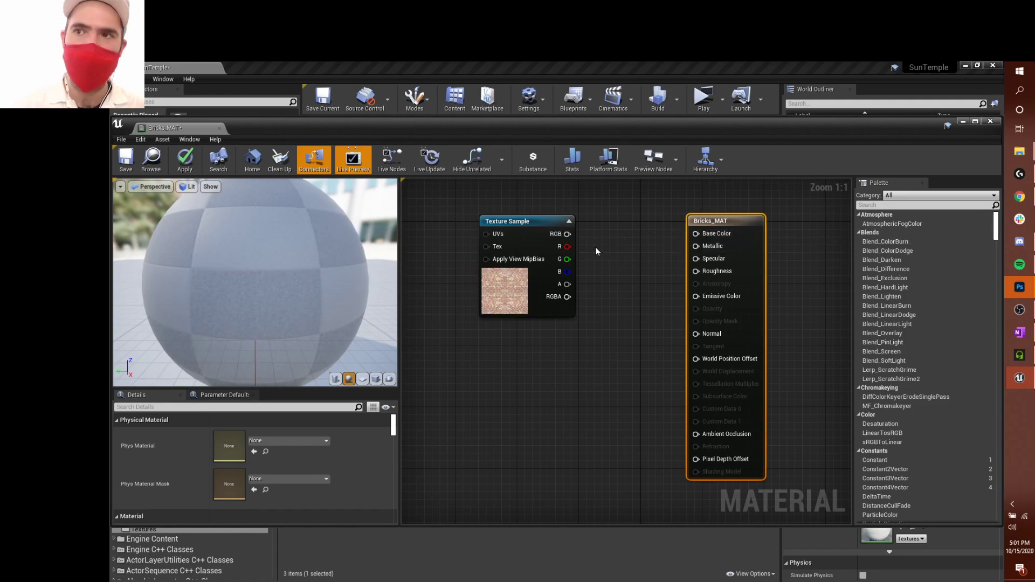
left_click_drag(567, 235, 695, 234)
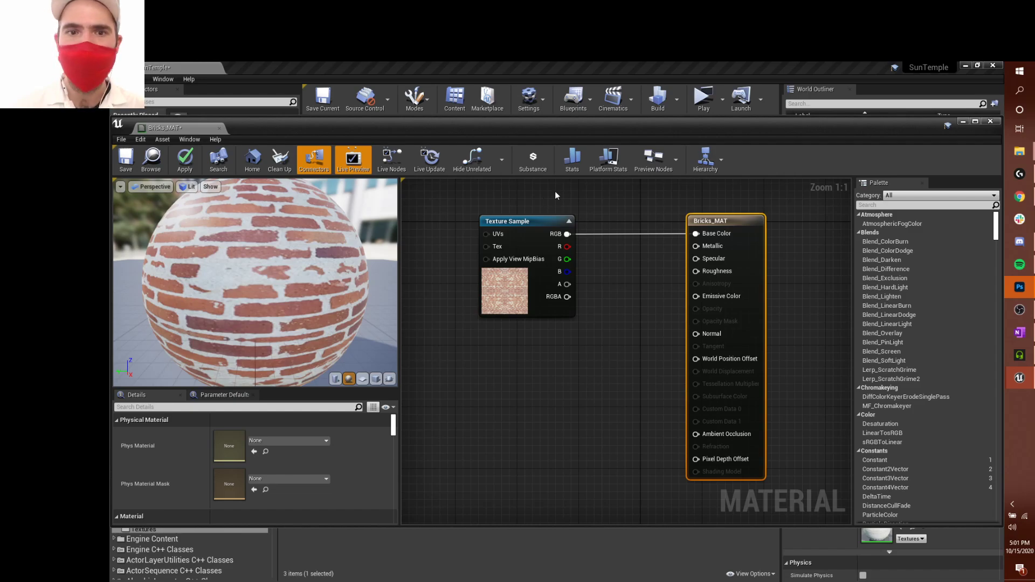
Select the Texture Sample node and preview the brick material on the plane and sphere primitives from different angles
left_click_drag(514, 294, 528, 301)
left_click_drag(226, 292, 194, 297)
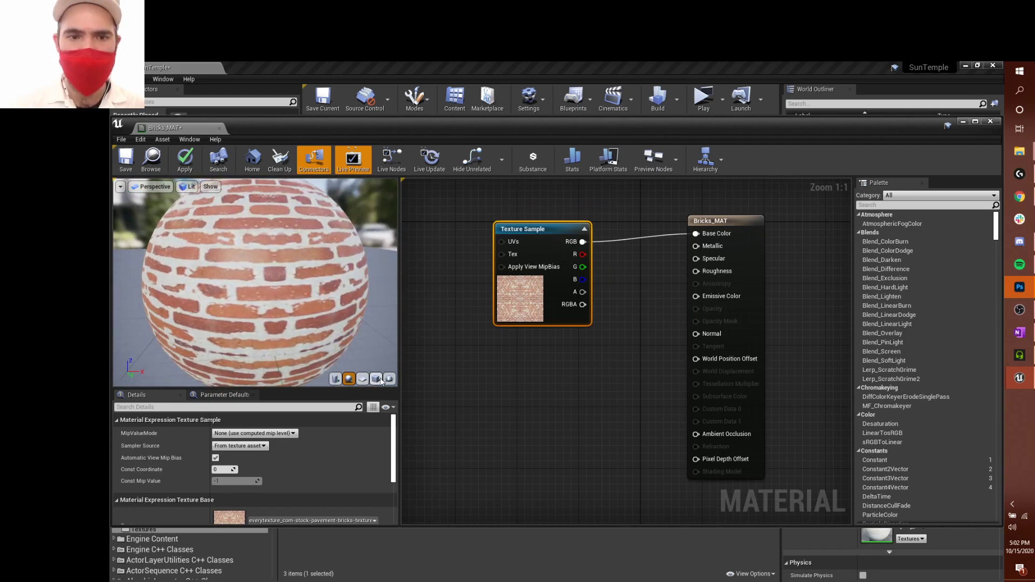
left_click(363, 379)
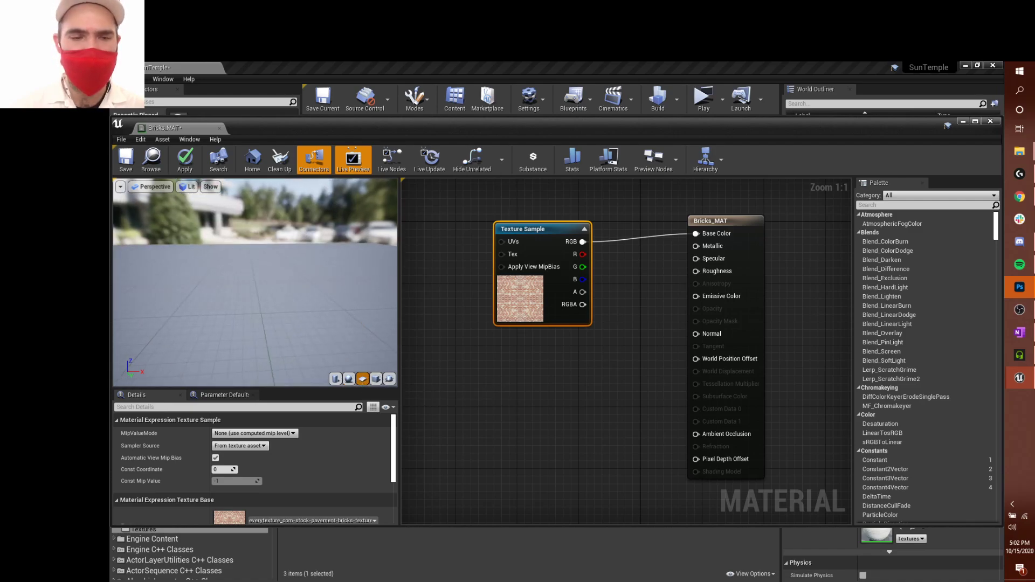
left_click_drag(365, 276, 312, 247)
left_click(348, 378)
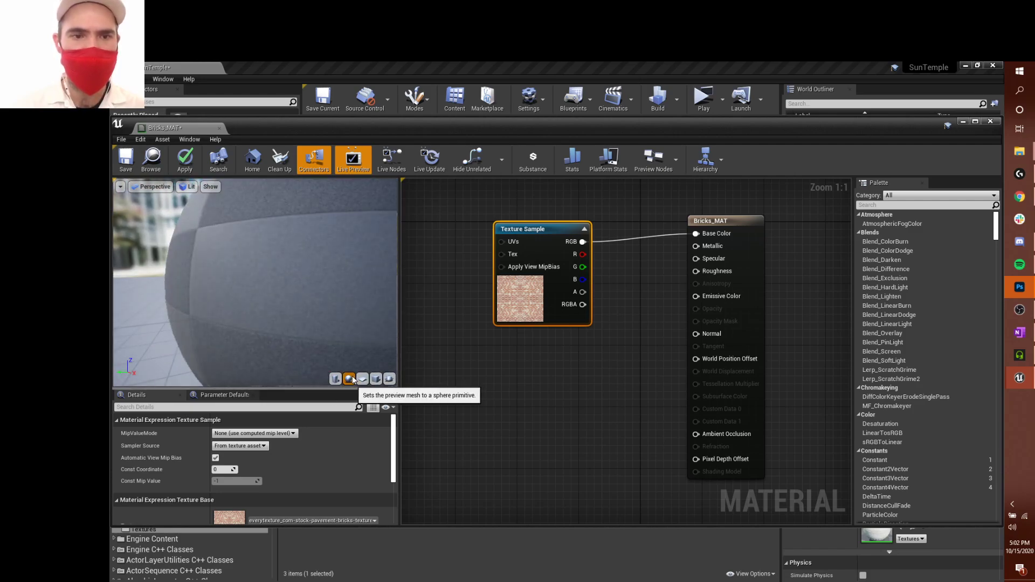
scroll(362, 277, "down", 6)
left_click_drag(363, 277, 339, 267)
scroll(339, 267, "up", 2)
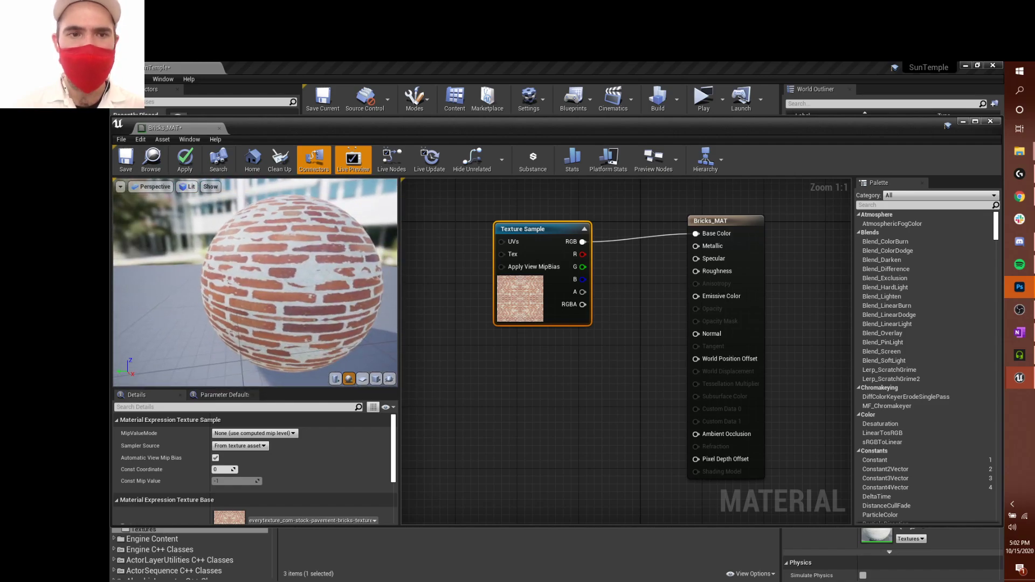
Save Bricks_MAT and dock its material editor beside the SunTemple level tab
left_click_drag(392, 127, 420, 125)
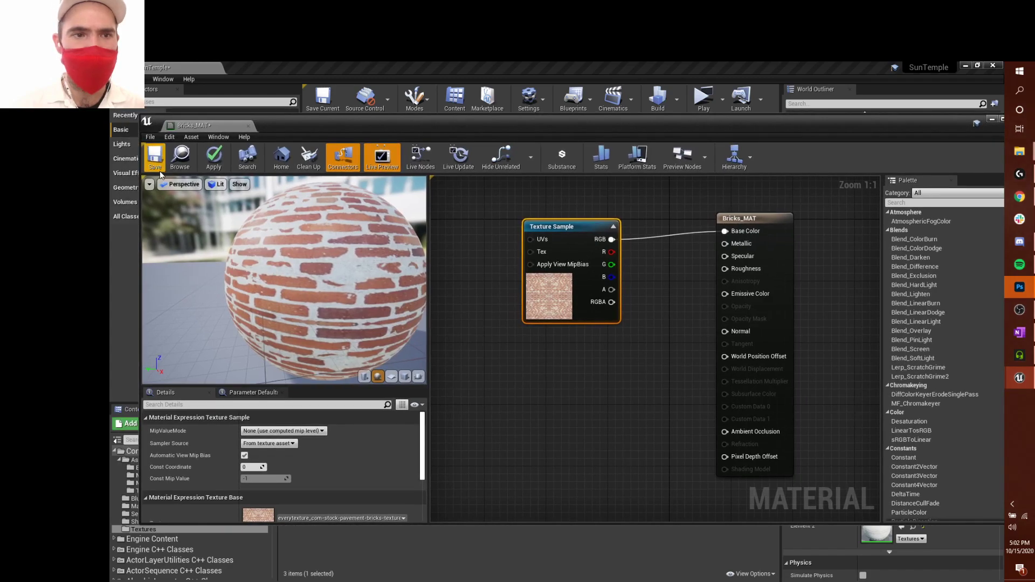
left_click(151, 147)
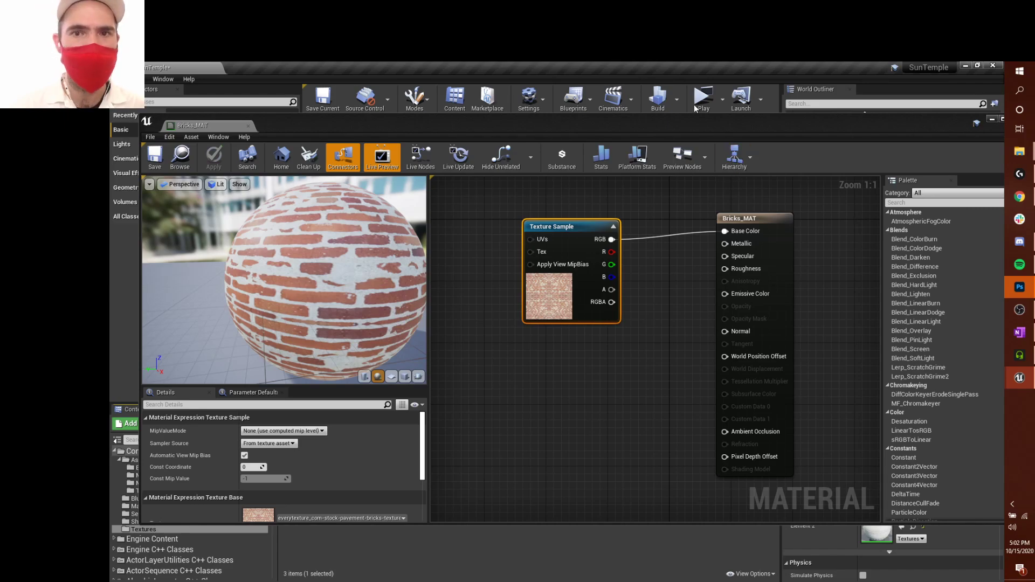
left_click(196, 105)
left_click_drag(196, 104, 280, 63)
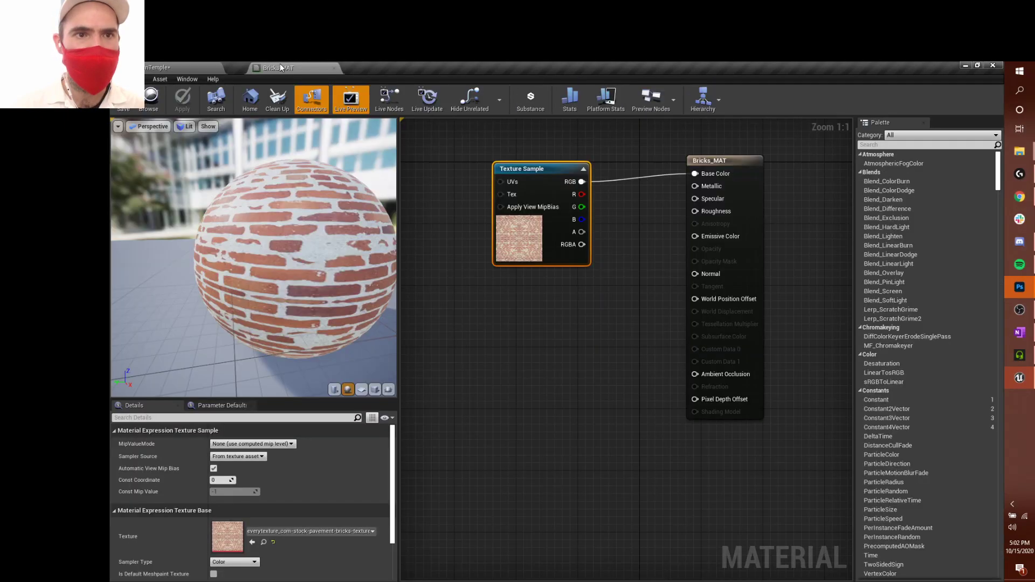
Return to the SunTemple level, place a Cube in the open temple area, and frame it with the Scale tool active
left_click(208, 70)
right_click_drag(645, 334, 517, 385)
key("w")
key("w")
key("s")
left_click_drag(179, 233, 428, 203)
left_click_drag(403, 240, 520, 266)
key("r")
key("f")
mouse_move(530, 371)
right_mouse_down()
mouse_move(518, 370)
mouse_move(530, 371)
right_mouse_up()
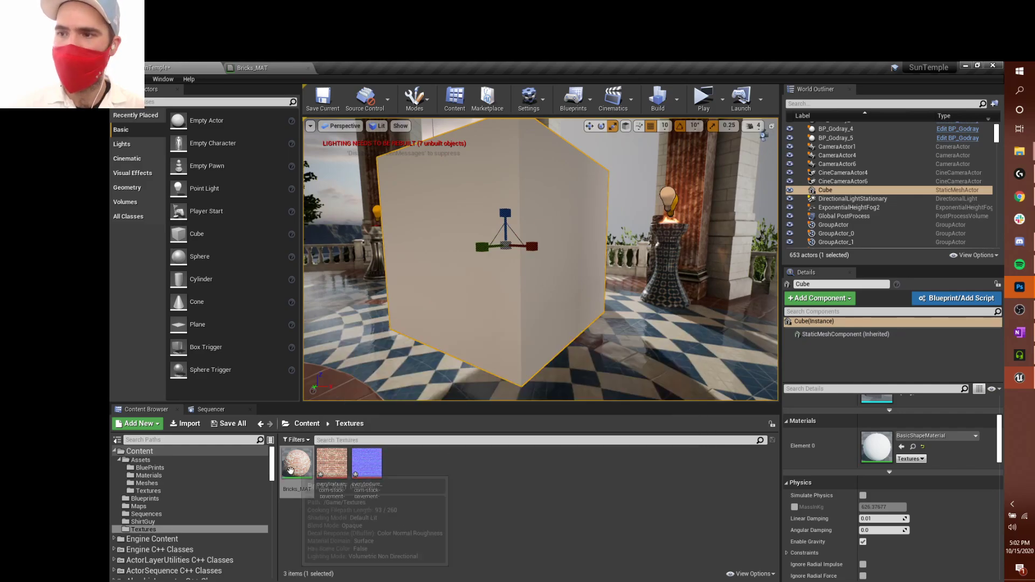
Open the imported brick normal map from the Textures folder for viewing
left_click(374, 498)
double_click(373, 496)
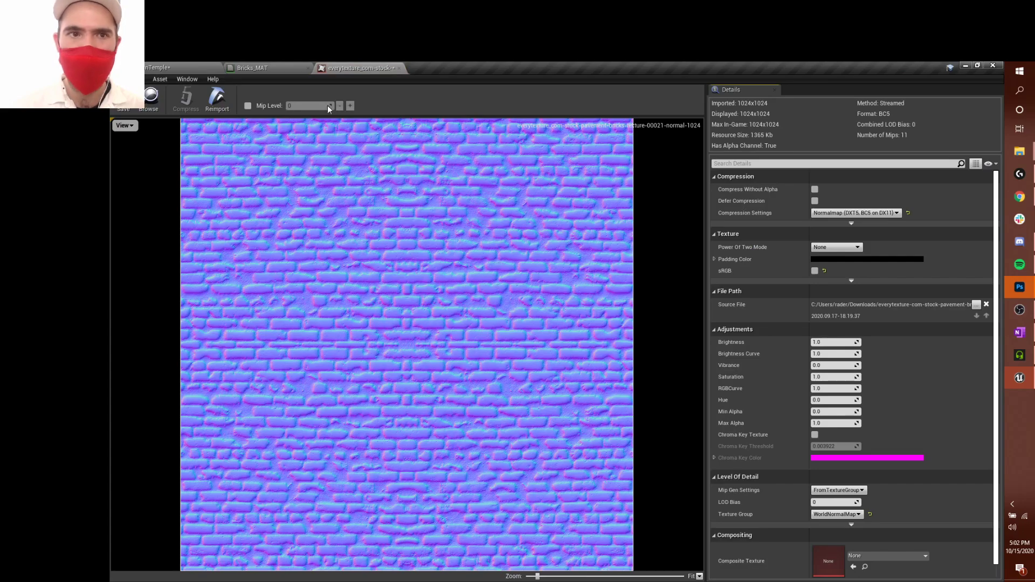
Return to the SunTemple level and apply the Bricks_MAT material from the Textures folder to the Cube
left_click(274, 68)
left_click(218, 65)
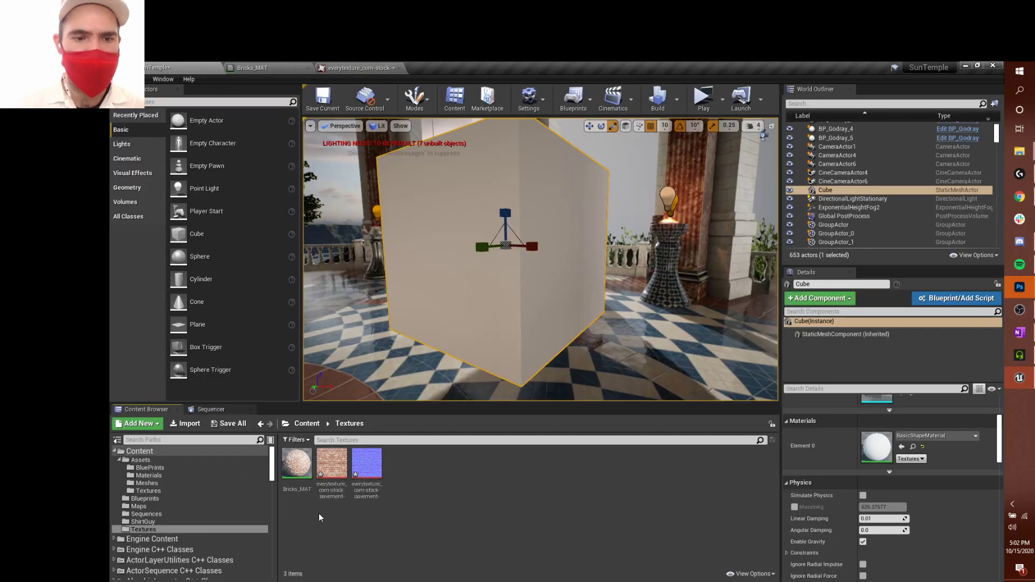
left_click(299, 471)
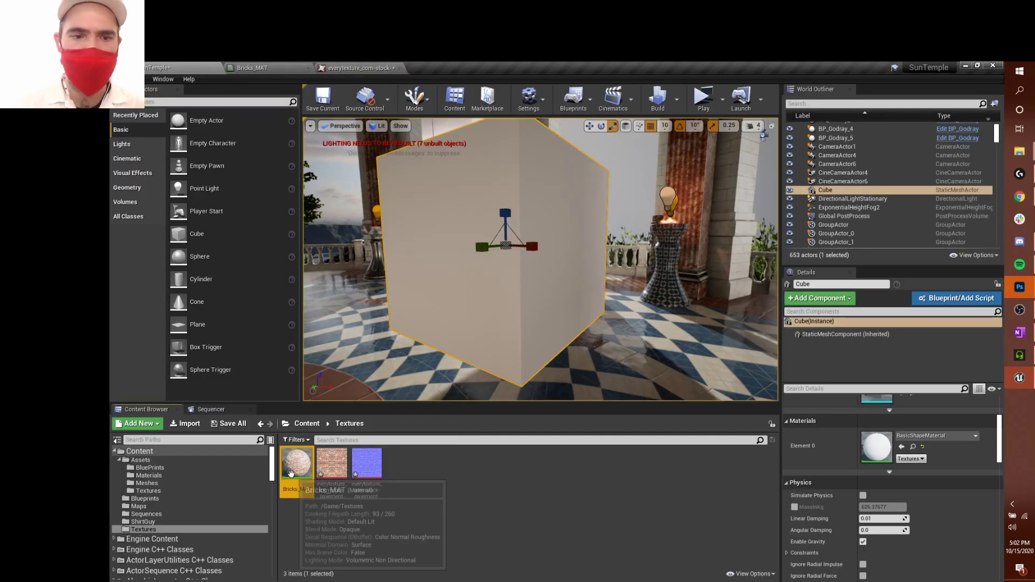
mouse_move(305, 465)
left_mouse_down()
mouse_move(469, 337)
mouse_move(483, 213)
mouse_move(508, 225)
mouse_move(414, 384)
mouse_move(289, 463)
left_mouse_up()
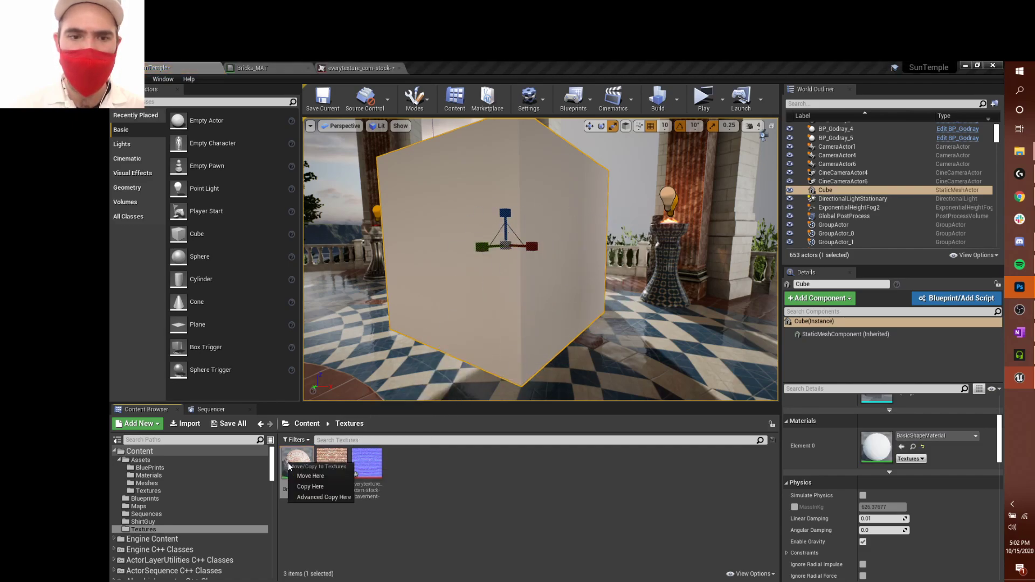
left_click(405, 488)
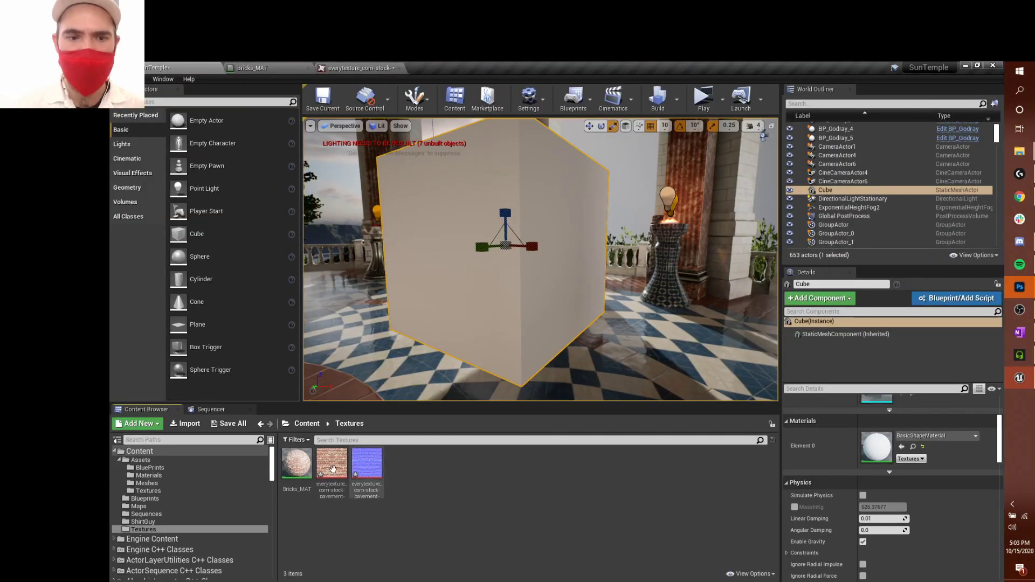
left_click_drag(296, 464, 467, 336)
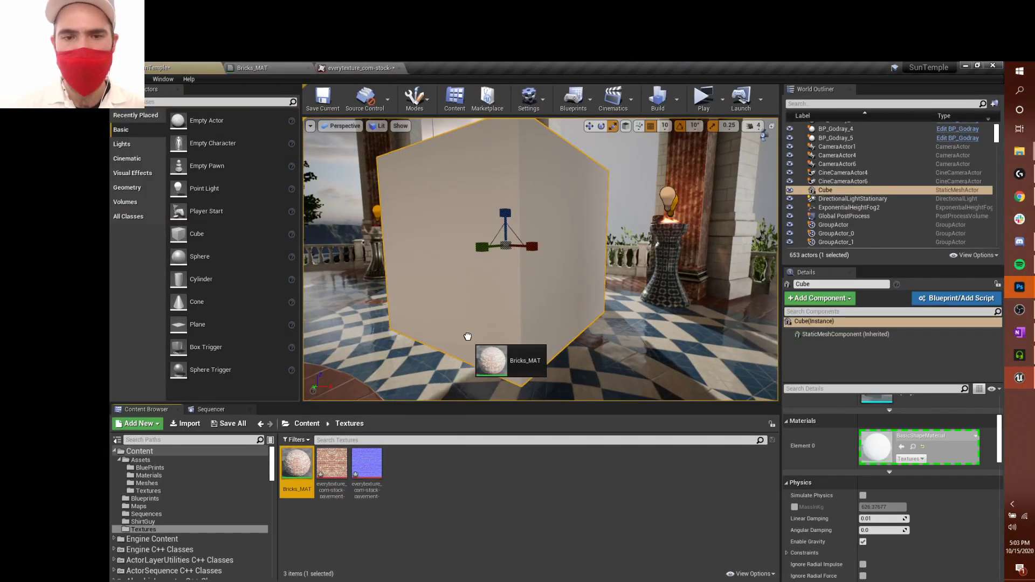
left_click_drag(642, 374, 496, 300)
Examine the brick-textured Cube up close and from several sides under the temple lighting
mouse_move(496, 300)
right_mouse_down()
mouse_move(480, 299)
mouse_move(488, 289)
right_mouse_up()
key("w")
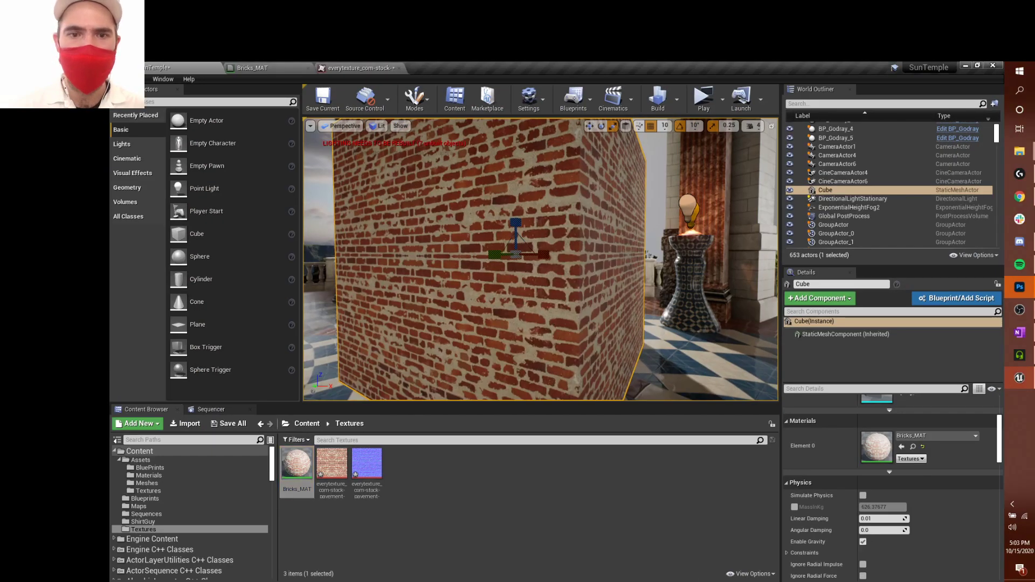
key("s")
right_click_drag(539, 259, 464, 260)
key("a")
key("w")
key("a")
key("d")
key("d")
key("w")
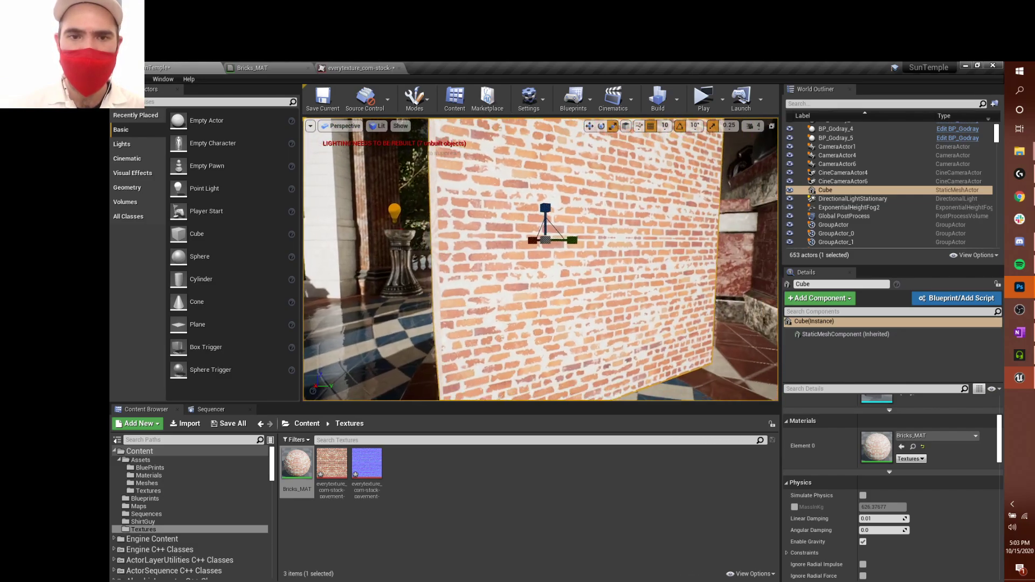
Undock the Bricks_MAT editor from the main window, and close both the normal map viewer and the Bricks_MAT editor
left_click(367, 465)
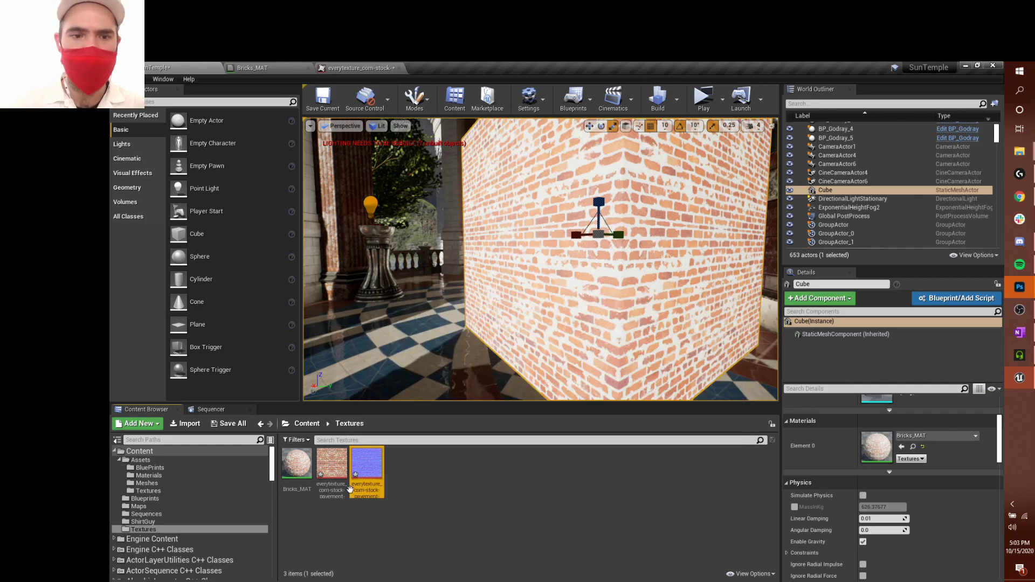
left_click_drag(269, 67, 274, 116)
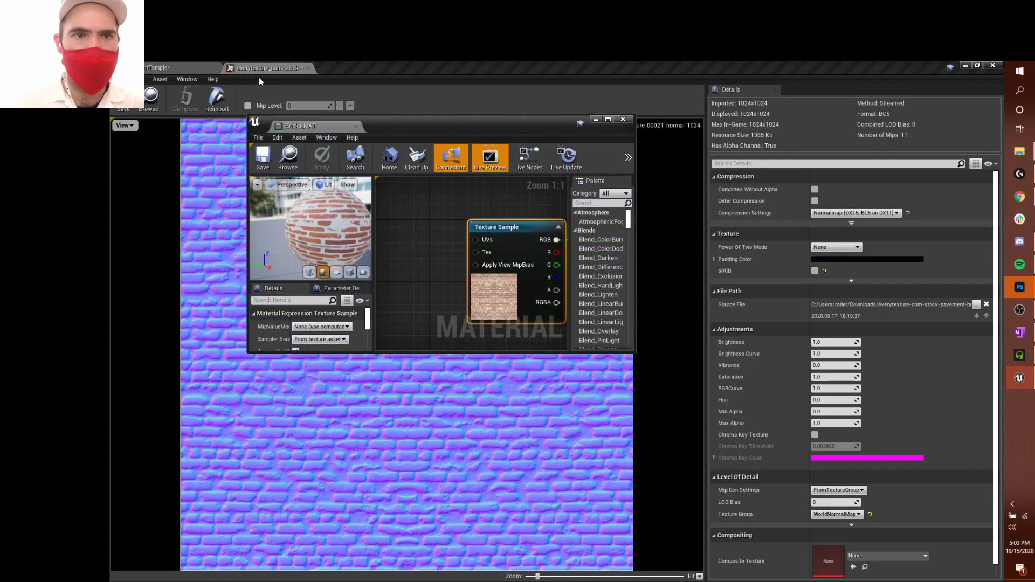
left_click(307, 68)
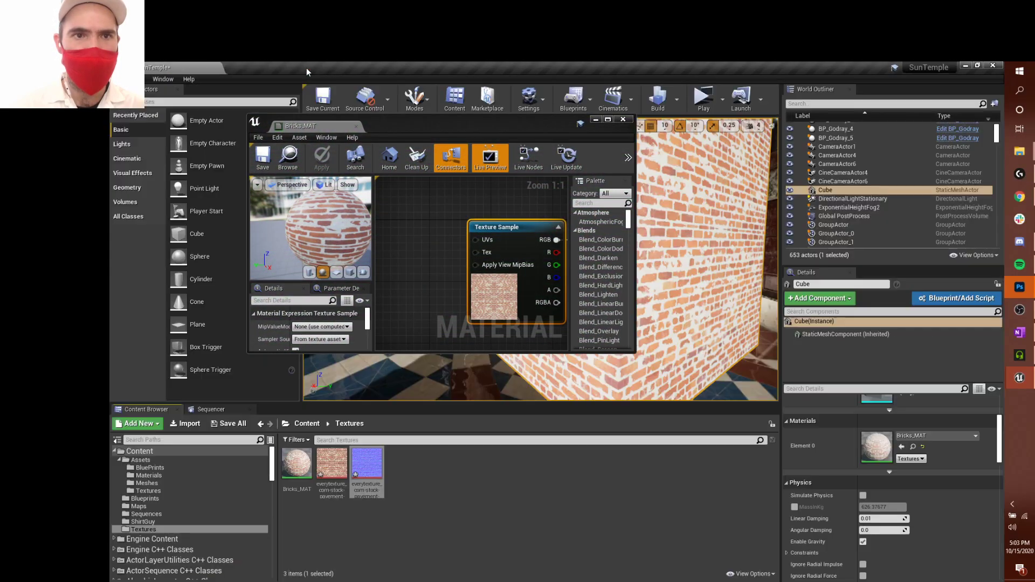
left_click(633, 355)
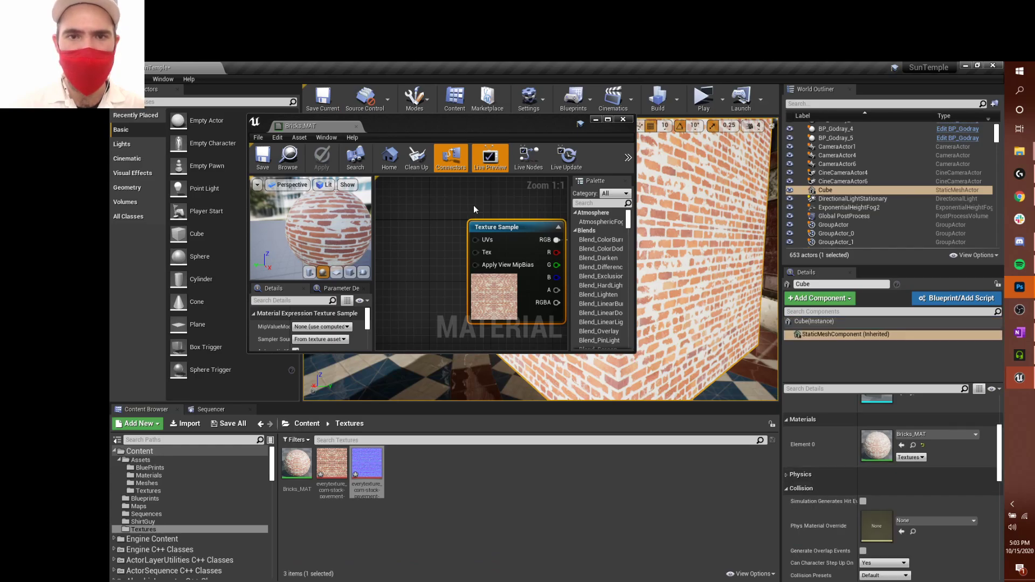
left_click(629, 121)
Reopen Bricks_MAT and resize and position its floating editor so the Textures folder stays accessible
left_click(304, 458)
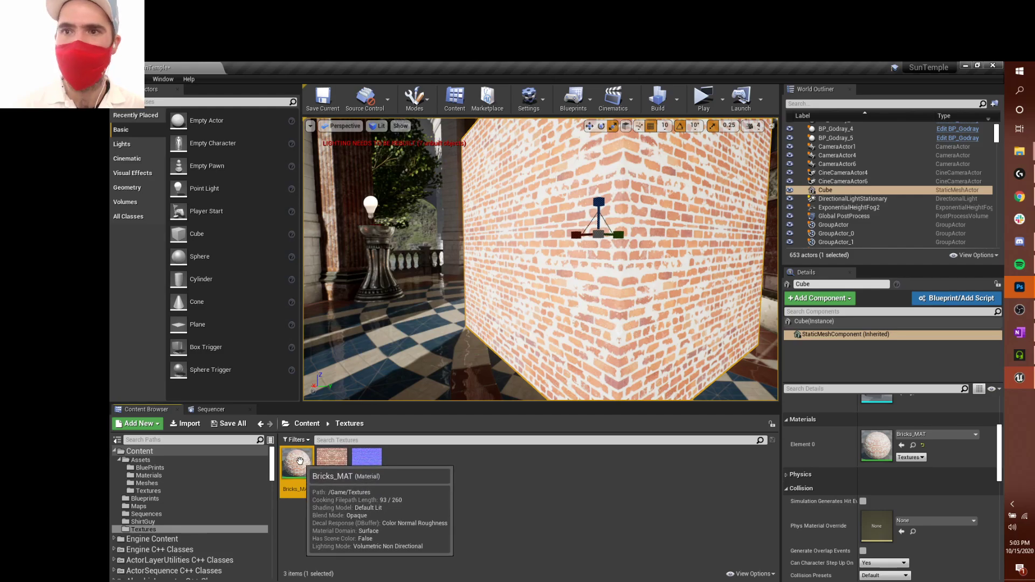
double_click(300, 461)
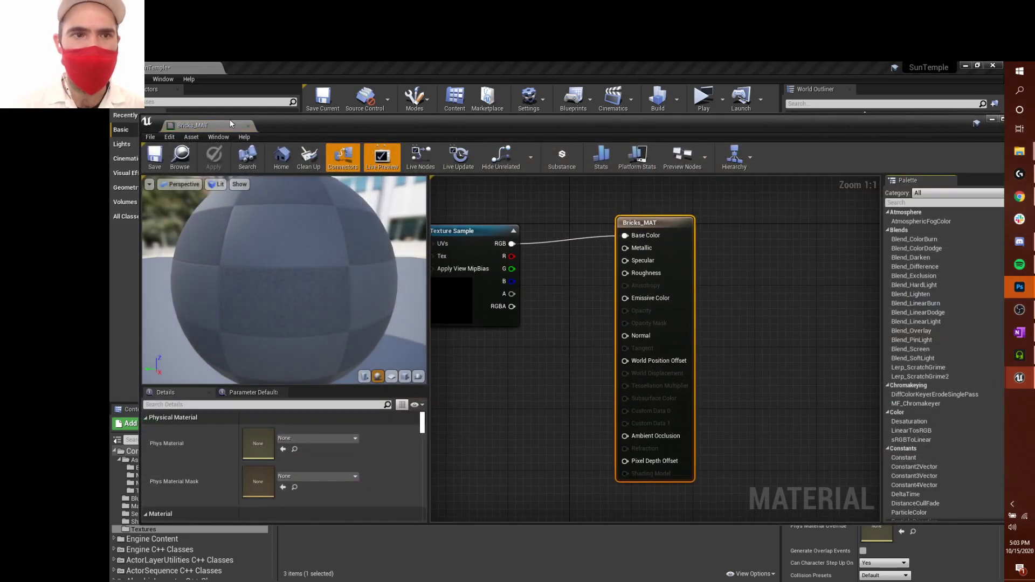
left_click_drag(141, 117, 372, 116)
left_click_drag(515, 124, 526, 90)
Add the brick normal map to the Bricks_MAT graph as a Texture Sample and connect its RGB output to Normal
left_click_drag(353, 486, 644, 319)
right_click_drag(727, 334, 770, 326)
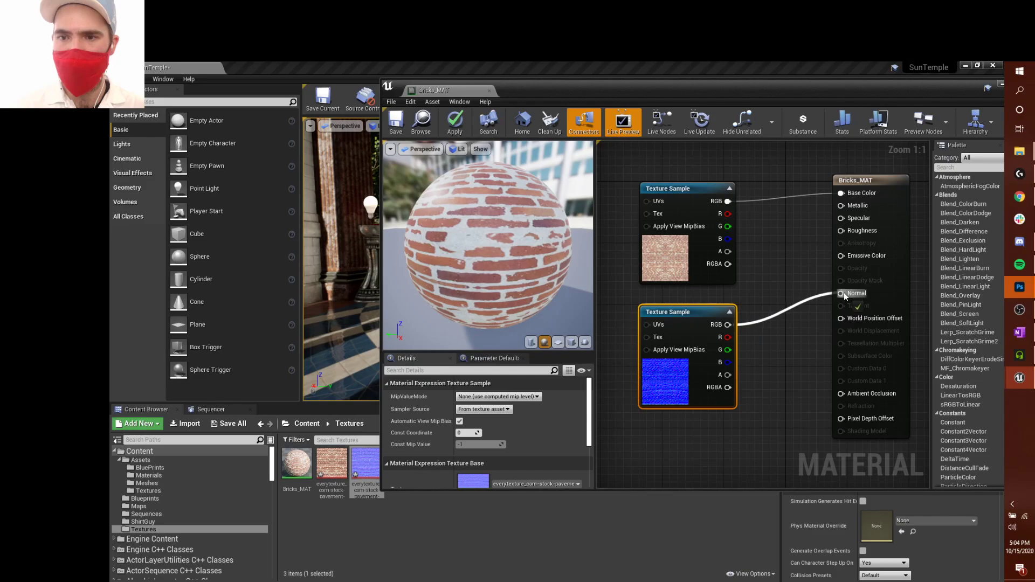
left_click_drag(846, 296, 843, 294)
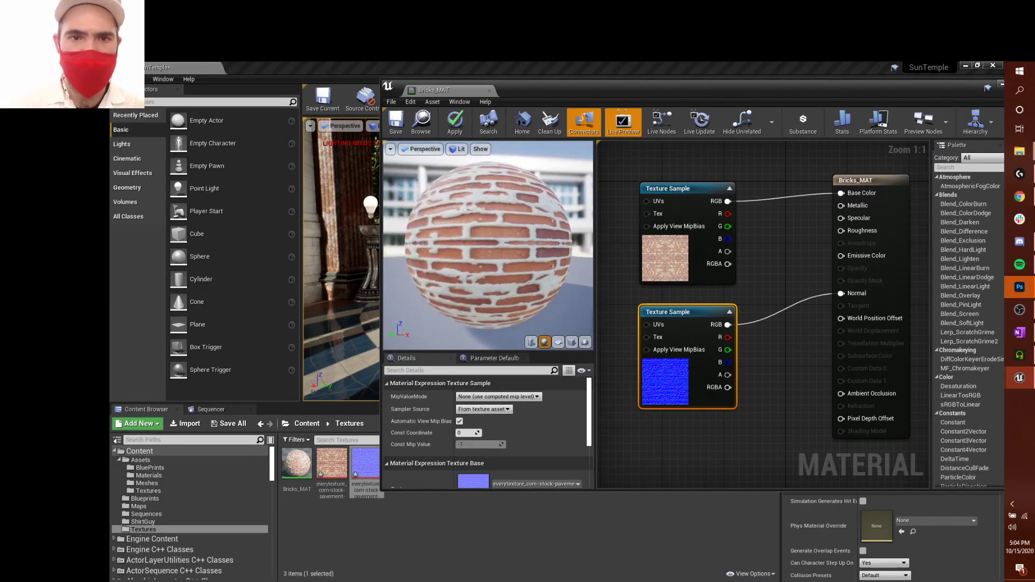
Save Bricks_MAT after previewing the bump detail on the sphere, and close its material editor
scroll(502, 262, "up", 5)
mouse_move(492, 261)
left_mouse_down()
mouse_move(502, 264)
mouse_move(389, 239)
mouse_move(526, 258)
mouse_move(448, 259)
mouse_move(513, 272)
mouse_move(492, 258)
left_mouse_up()
scroll(491, 261, "down", 5)
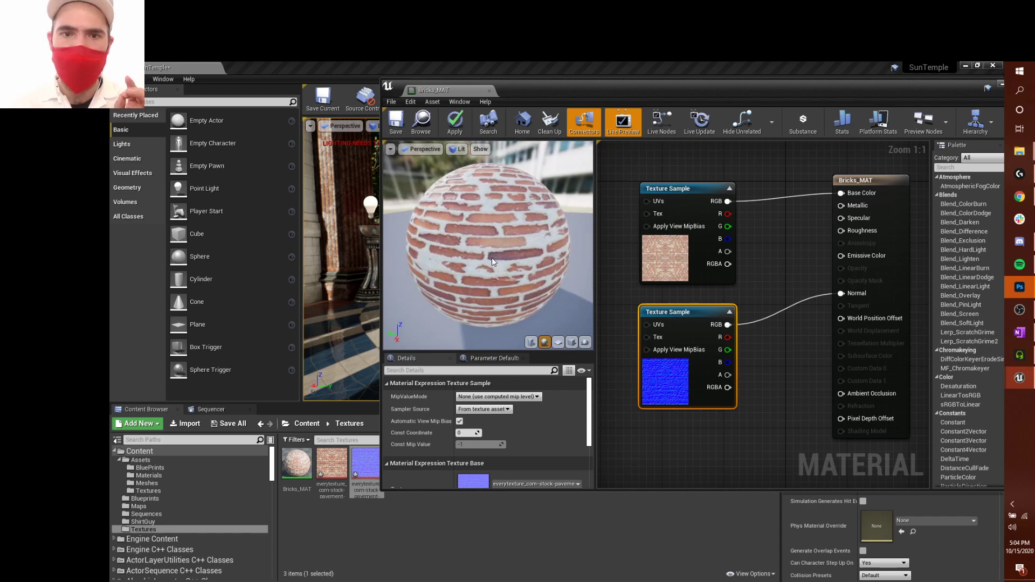
left_click(406, 124)
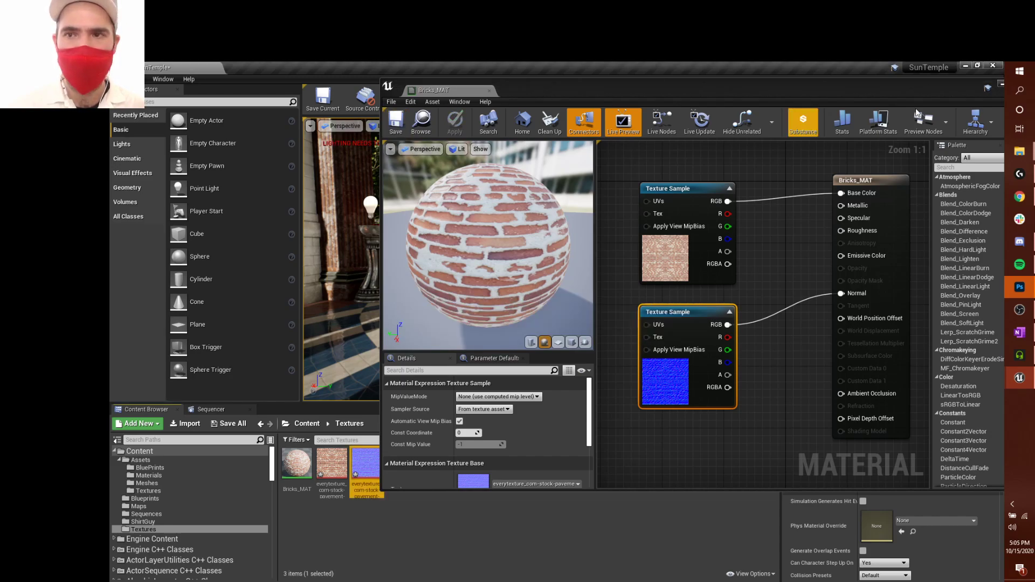
left_click(1001, 81)
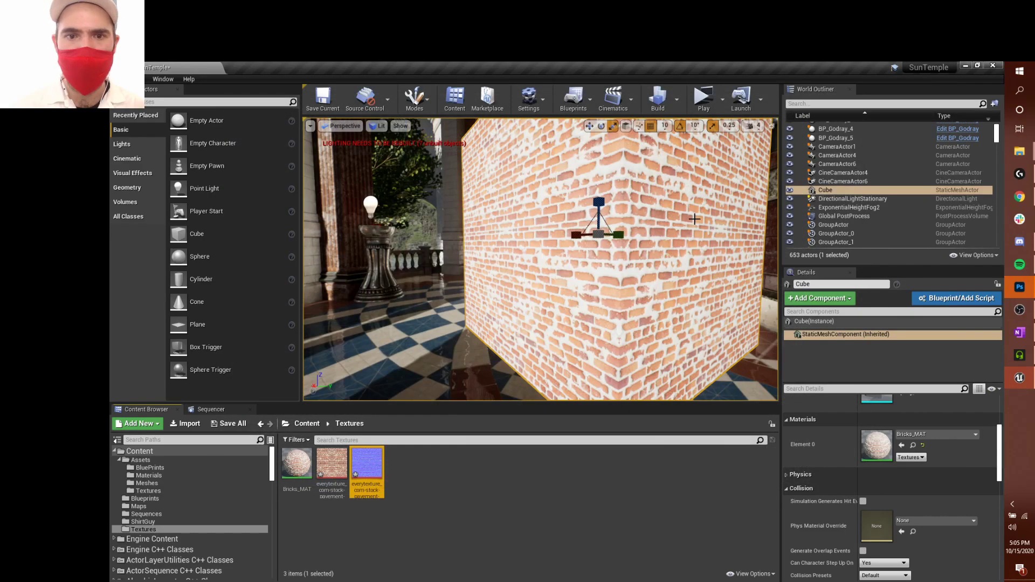
Rotate the Cube around its vertical axis to show how light falls on the normal-mapped bricks
mouse_move(644, 269)
right_mouse_down()
mouse_move(755, 253)
mouse_move(674, 249)
mouse_move(728, 249)
mouse_move(687, 263)
mouse_move(663, 232)
mouse_move(679, 243)
mouse_move(642, 237)
mouse_move(717, 219)
mouse_move(609, 216)
mouse_move(628, 218)
mouse_move(614, 218)
mouse_move(644, 275)
right_mouse_up()
key("e")
left_click_drag(587, 330, 544, 330)
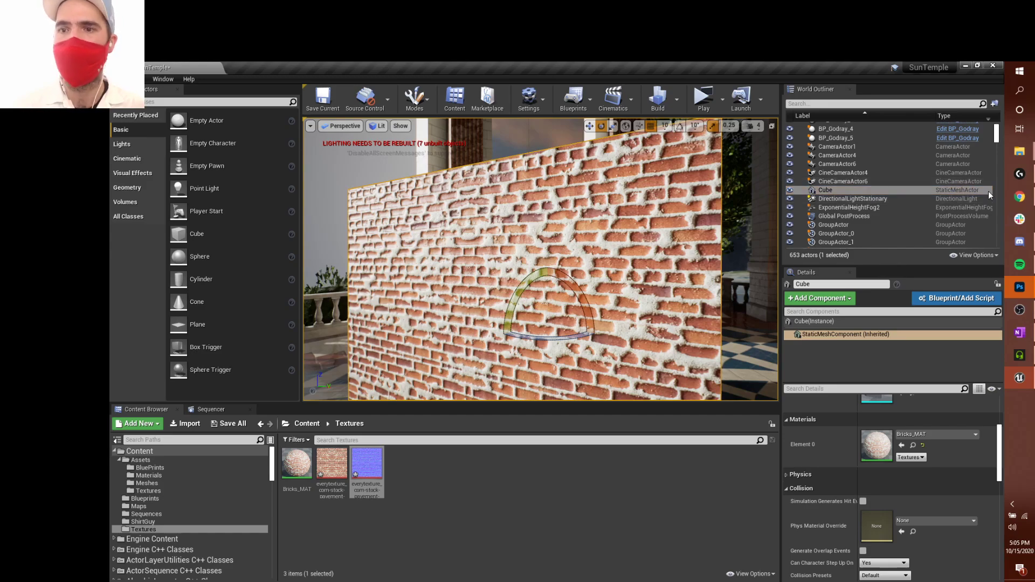
Open the brick normal map texture for a quick look and close its viewer again
mouse_move(359, 462)
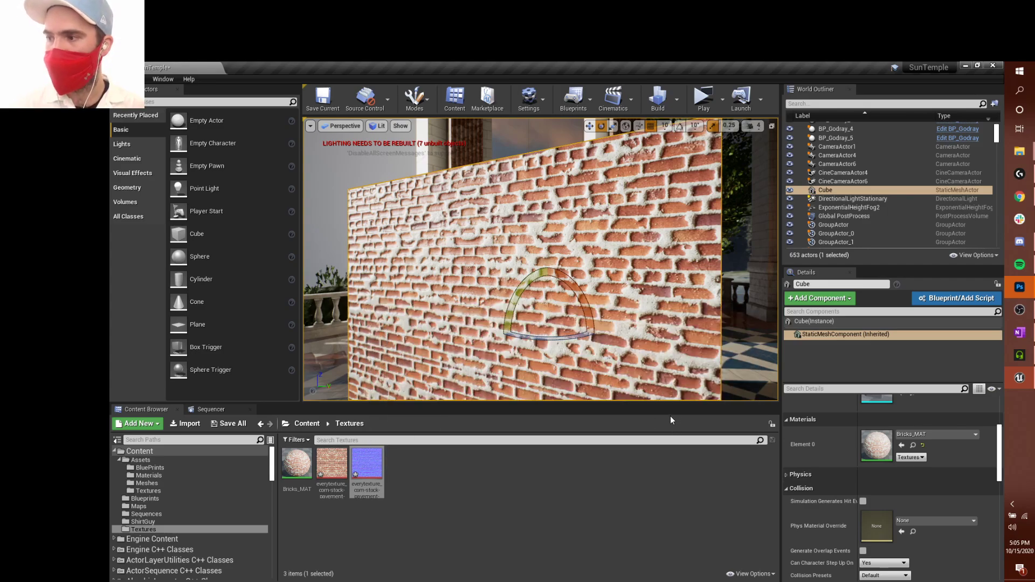
double_click(373, 477)
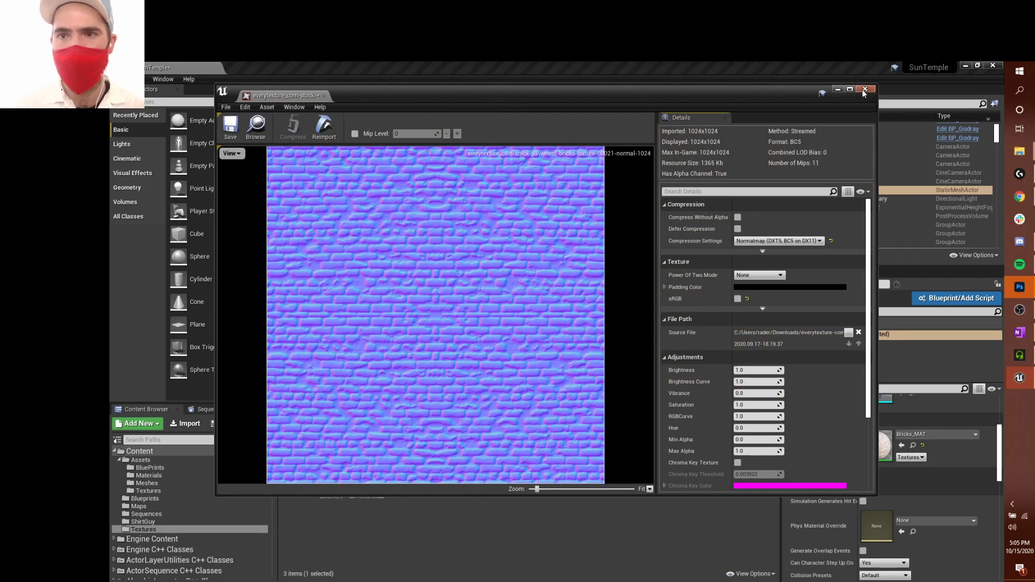
left_click(864, 89)
Switch to the NormalMap-Online page in Chrome and load the brick diffuse image from File Explorer as the height map
mouse_move(1026, 173)
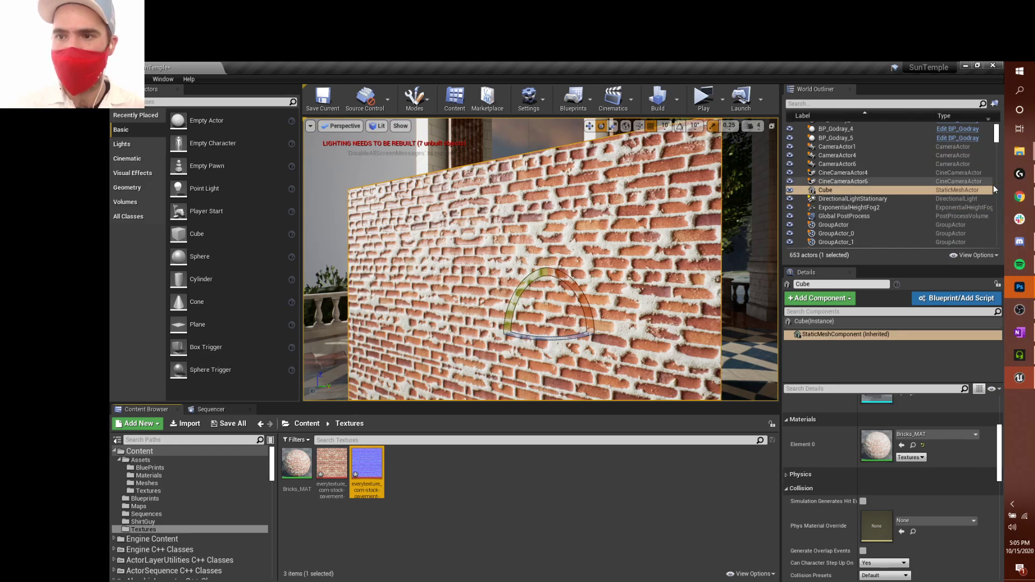
left_click(1025, 200)
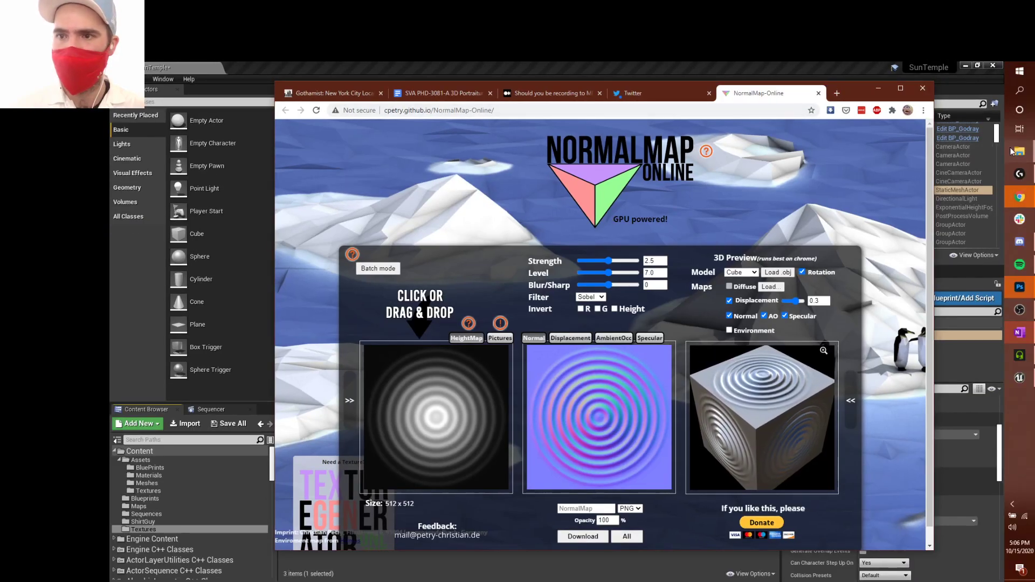
mouse_move(1020, 151)
left_click(920, 152)
left_click_drag(741, 129, 859, 216)
left_click(842, 306)
left_click_drag(446, 435, 446, 435)
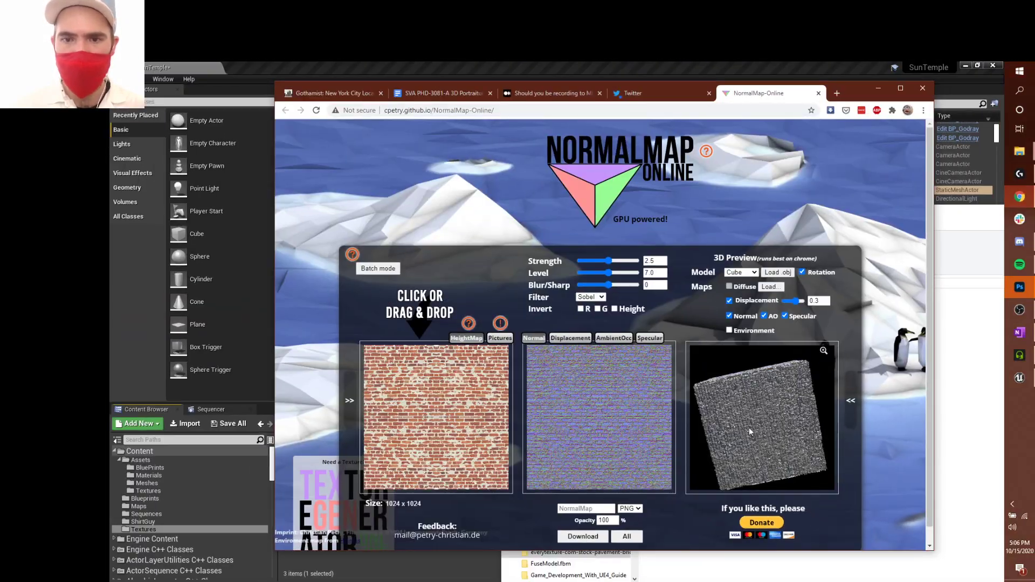
View the generated ambient occlusion, specular and normal maps of the brick image in NormalMap-Online
left_click(389, 174)
left_click(607, 338)
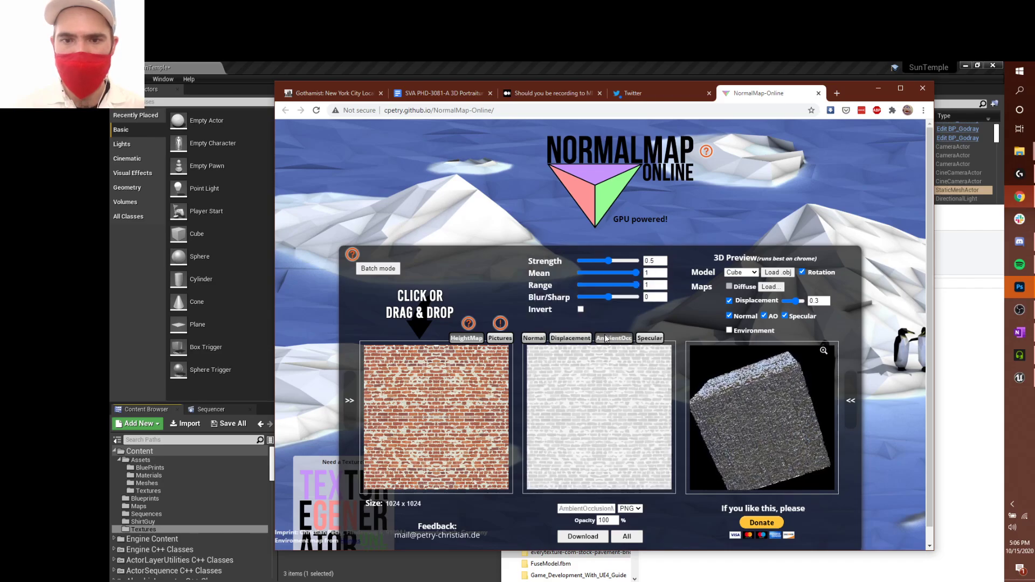
left_click(650, 338)
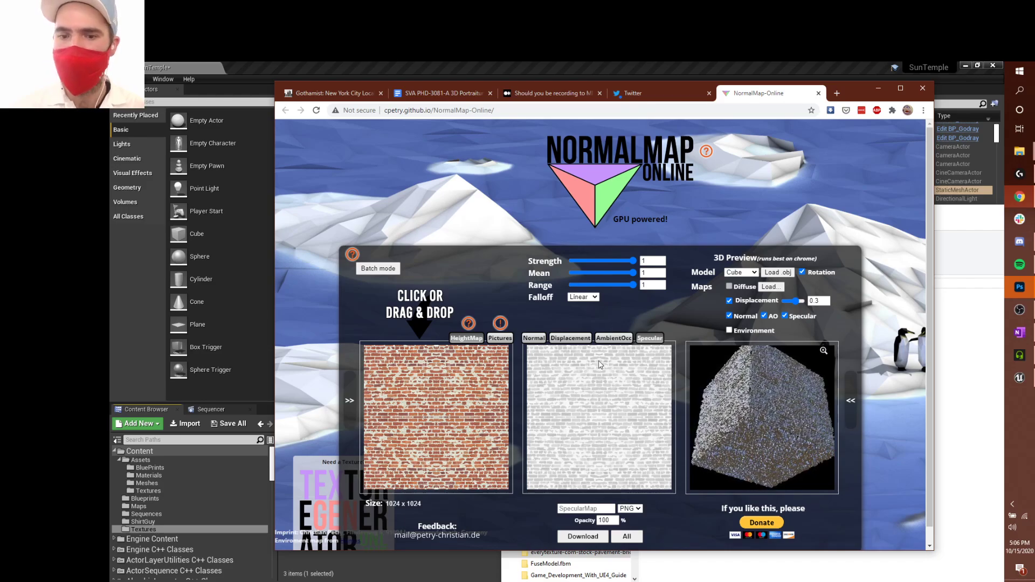
left_click(533, 338)
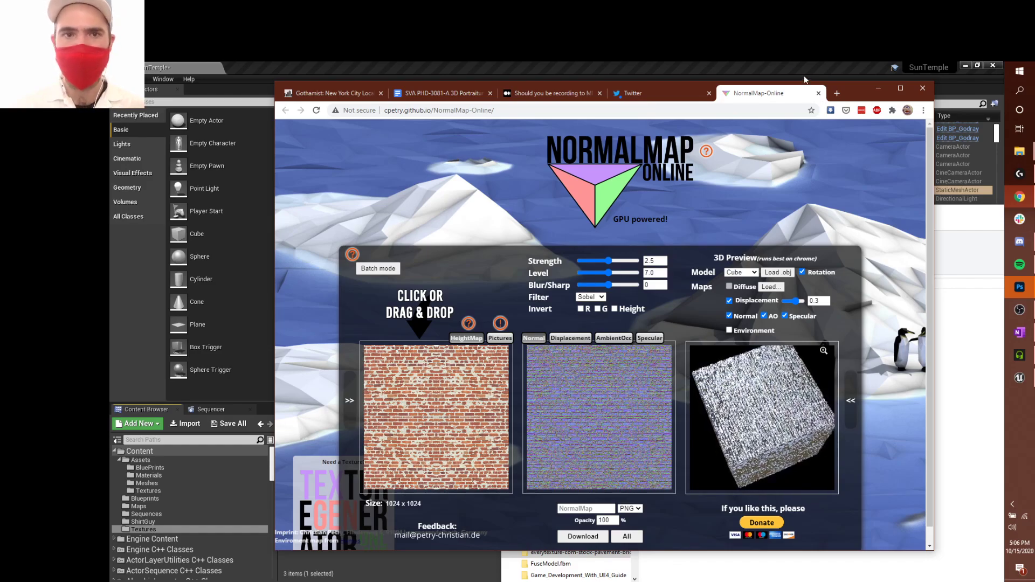
Put the NormalMap-Online browser window away and return to the SunTemple level in Unreal Editor
left_click_drag(849, 90, 838, 93)
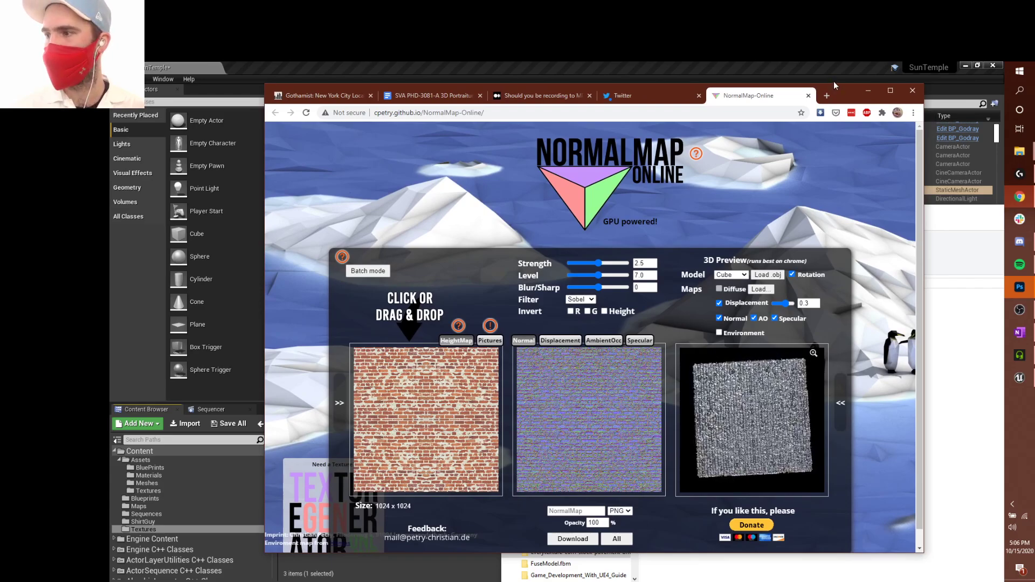
left_click(862, 93)
left_click(547, 68)
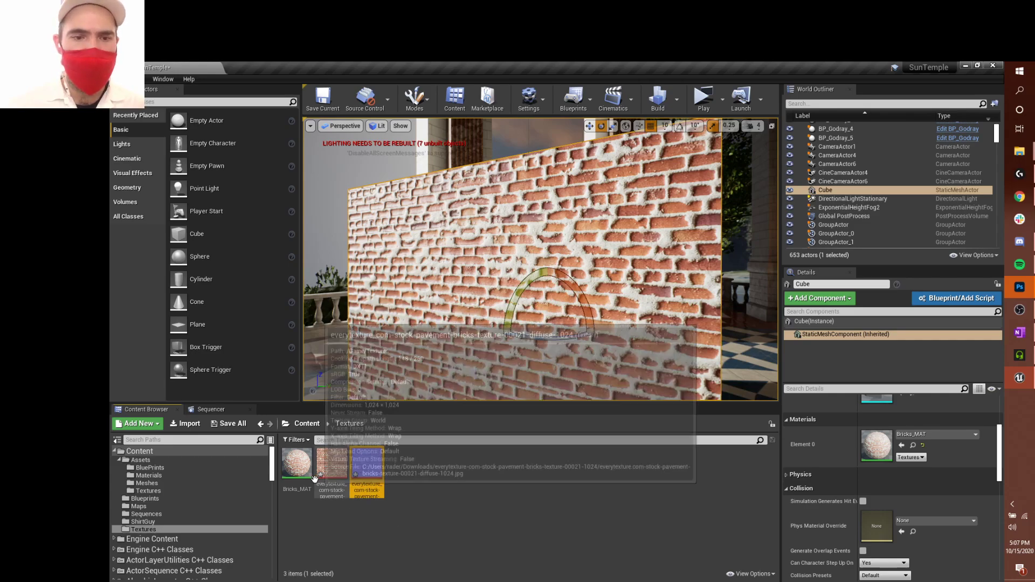
Reopen Bricks_MAT and move its result node farther away from the two Texture Sample nodes
double_click(296, 464)
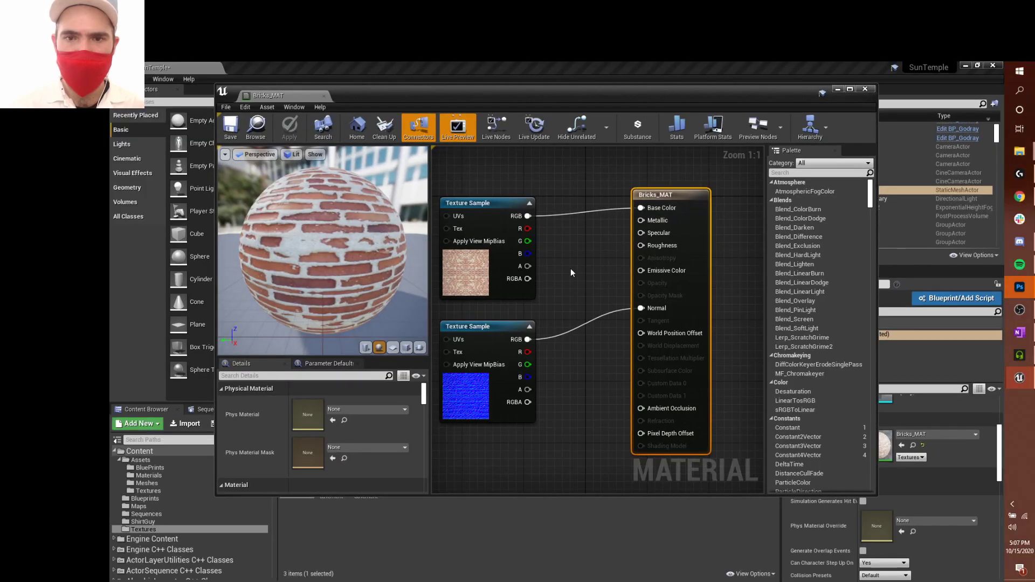
right_click_drag(590, 272, 608, 286)
left_click_drag(711, 239, 743, 244)
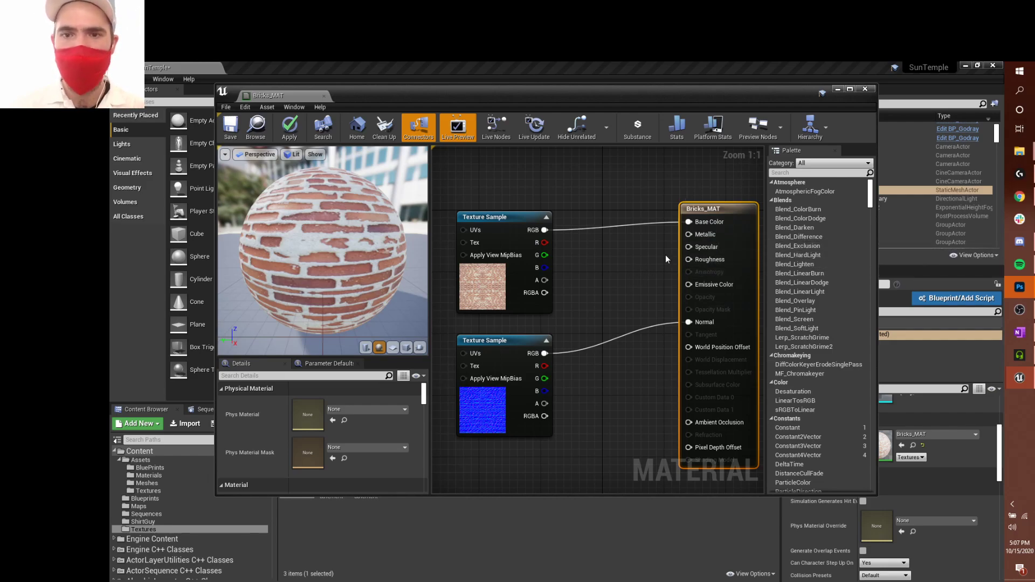
left_click_drag(720, 239, 705, 247)
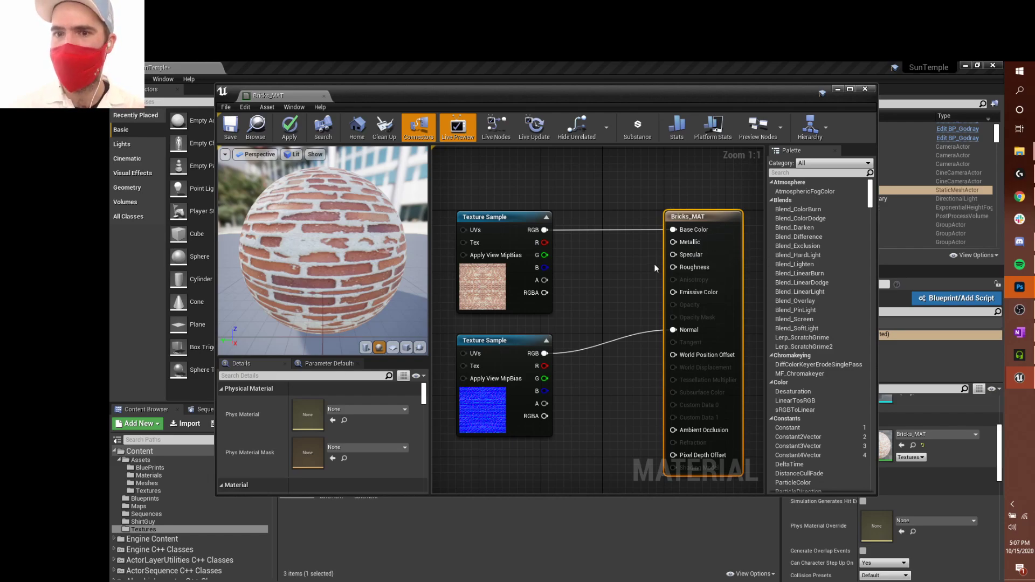
mouse_move(720, 249)
right_mouse_down()
mouse_move(730, 250)
mouse_move(719, 252)
right_mouse_up()
left_click_drag(724, 238, 747, 238)
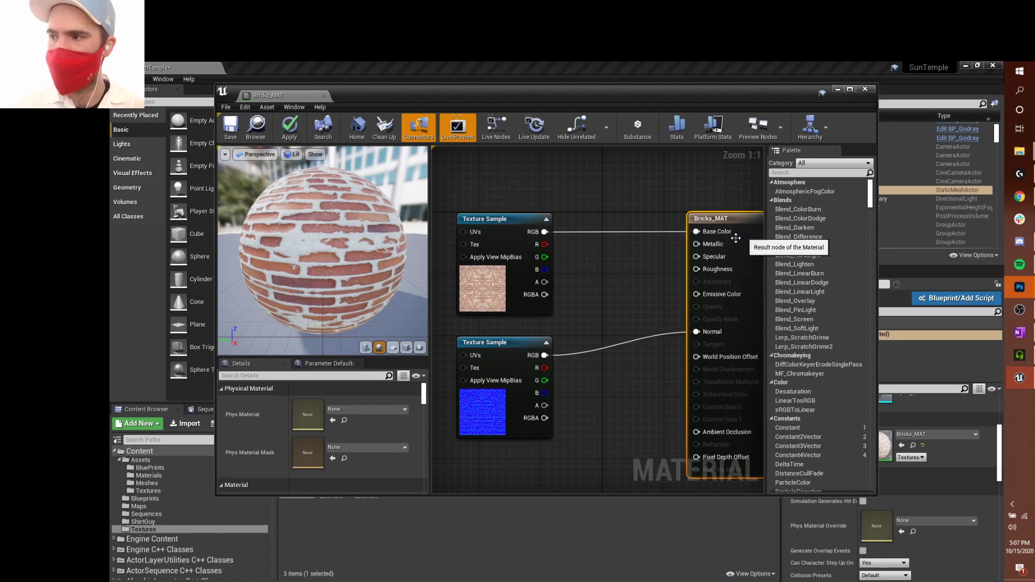
Add a Constant node between the Texture Sample nodes and the Bricks_MAT result node
left_click(609, 272)
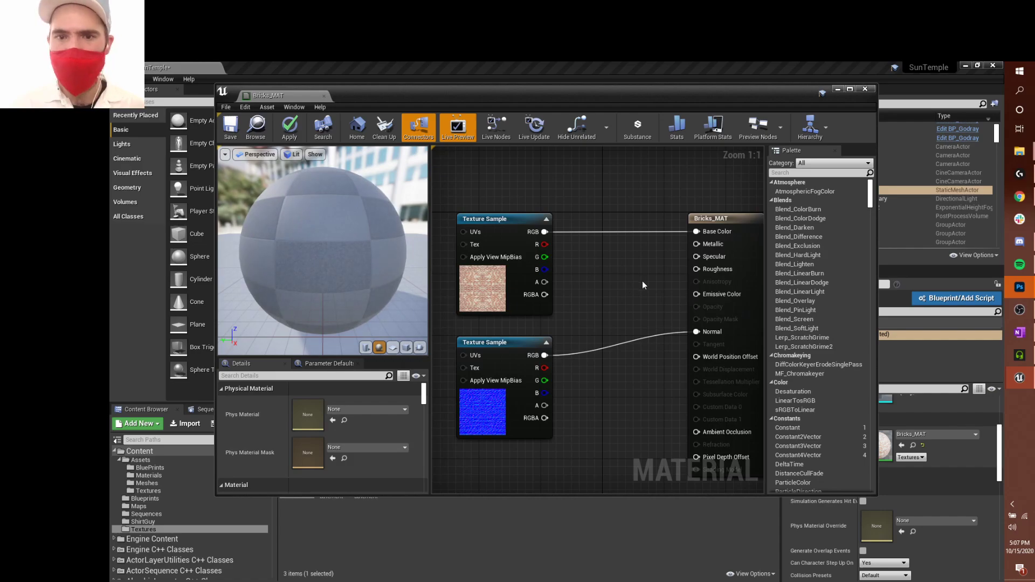
left_click(621, 266)
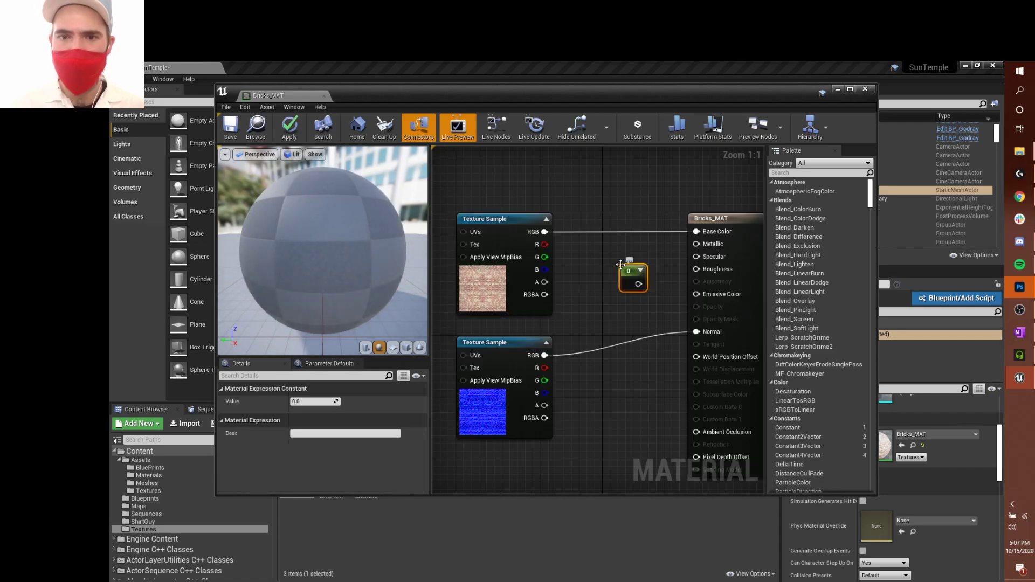
Move the Constant node slightly closer to the brick diffuse Texture Sample node
mouse_move(634, 272)
left_mouse_down()
mouse_move(612, 240)
mouse_move(618, 261)
left_mouse_up()
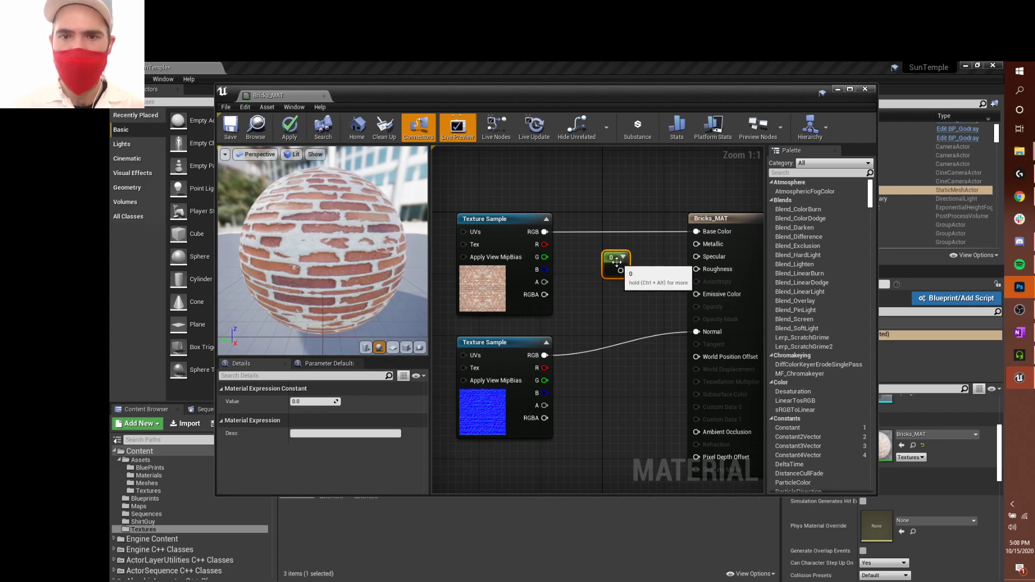
right_click(616, 300)
left_click(595, 310)
right_click(622, 311)
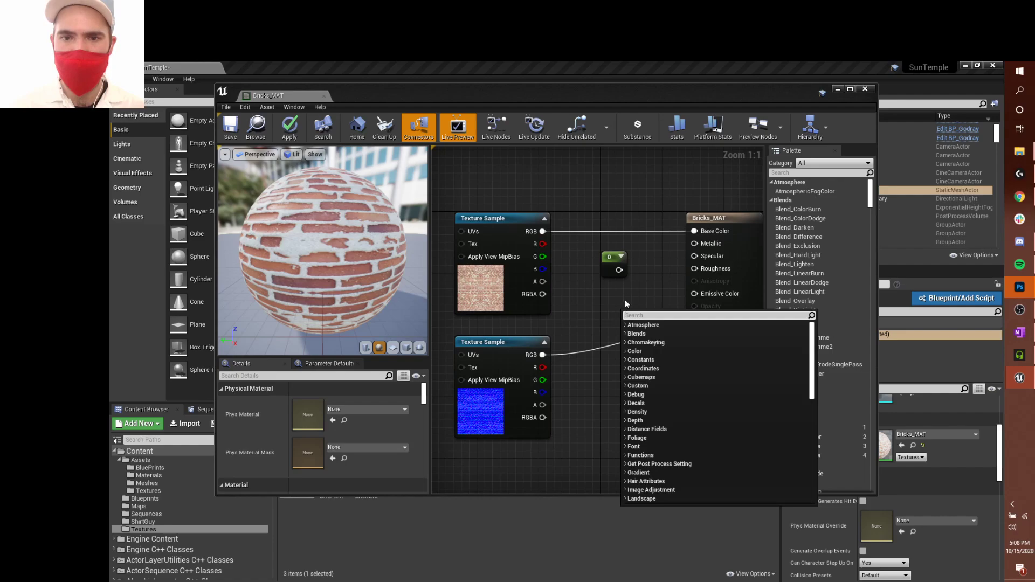
type("constant")
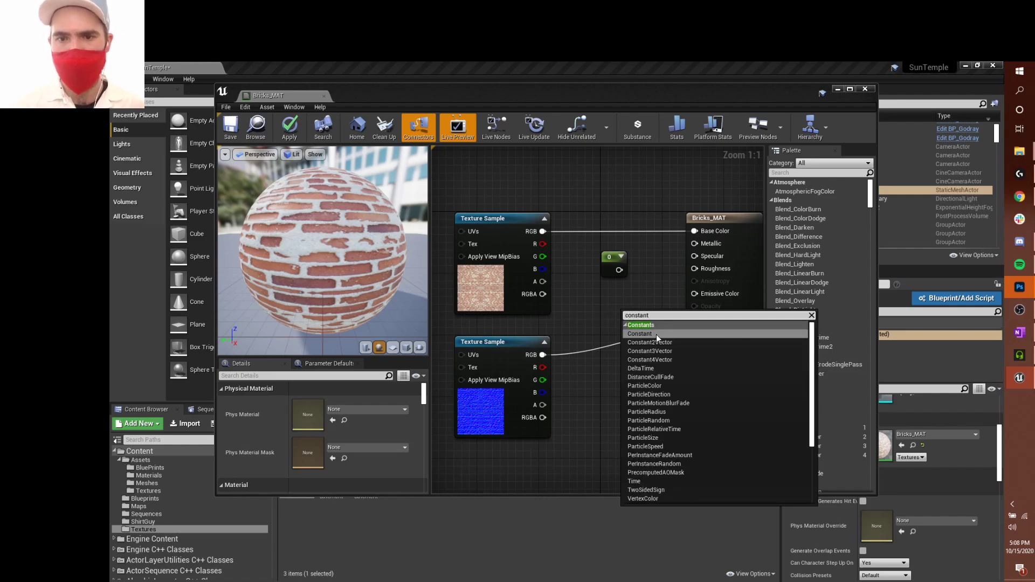
left_click(640, 279)
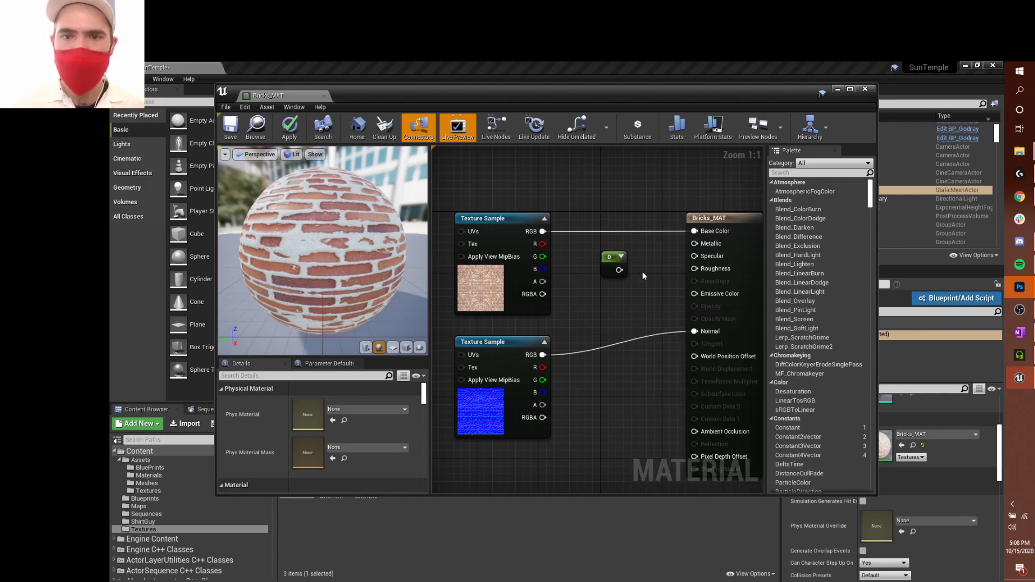
Connect the Constant node to the Metallic input of Bricks_MAT, set its value to 1, and inspect the preview sphere
left_click_drag(619, 270, 695, 244)
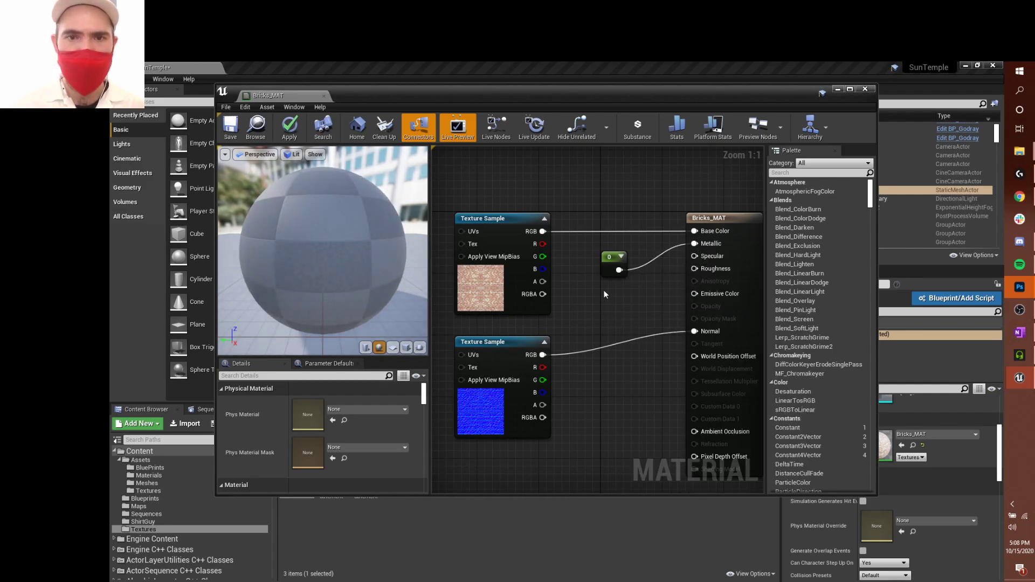
left_click(614, 261)
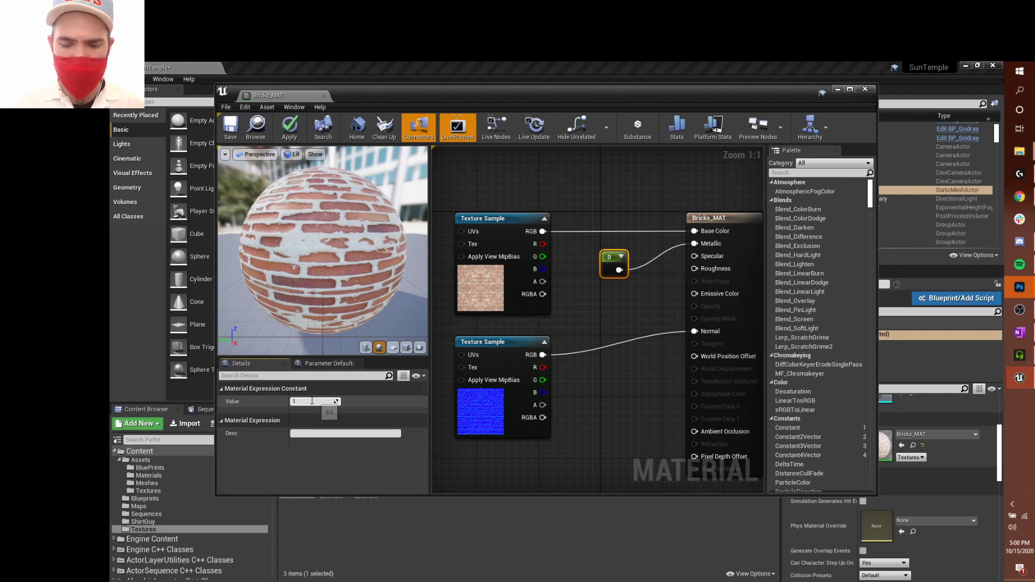
left_click(312, 402)
type("1")
key("Return")
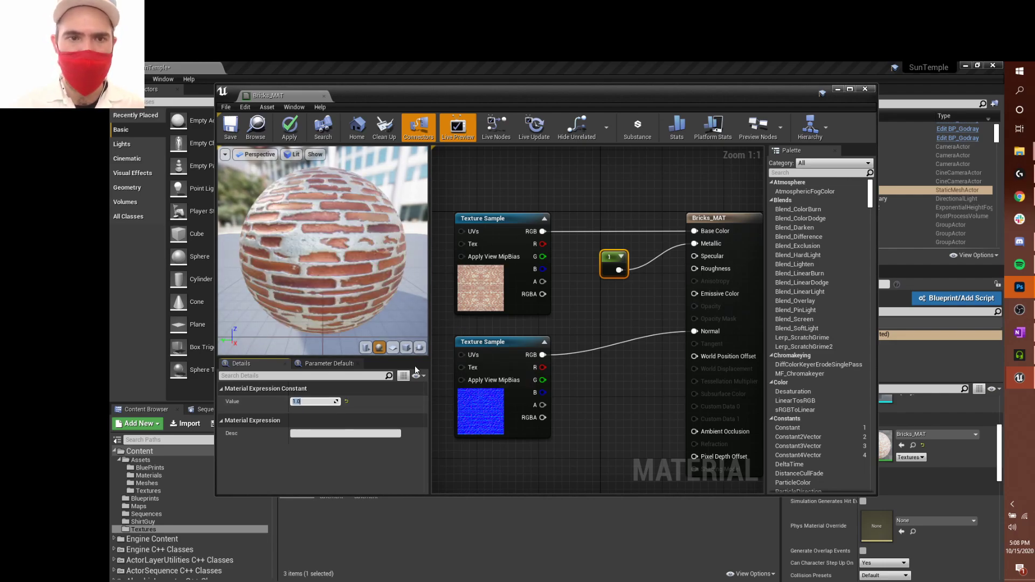
left_click_drag(379, 307, 342, 270)
scroll(360, 263, "up", 5)
Add a second Constant node with value 0 below the first and connect it to the Roughness input
right_click_drag(598, 318, 588, 308)
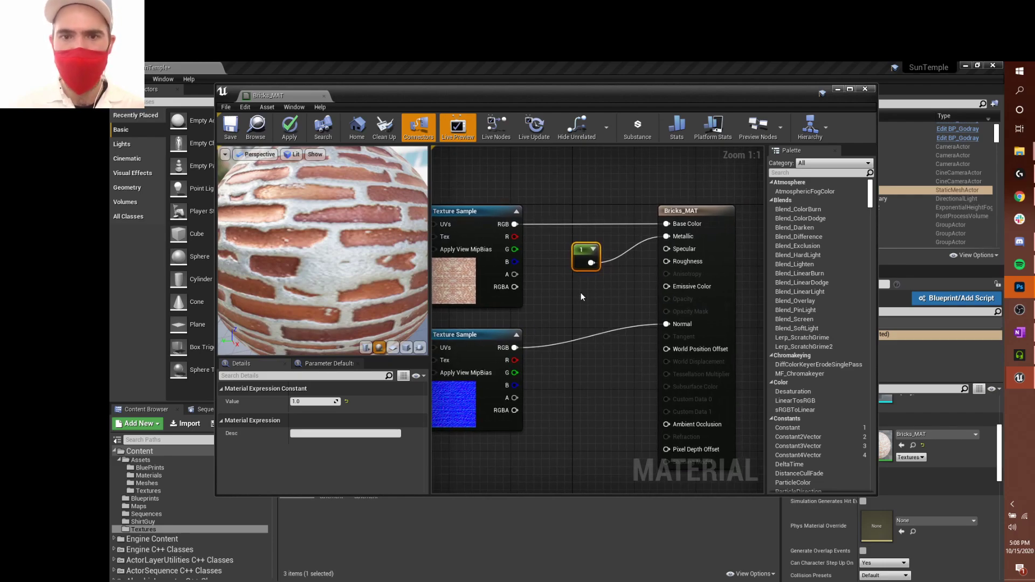
left_click(581, 293)
left_click_drag(591, 309, 669, 261)
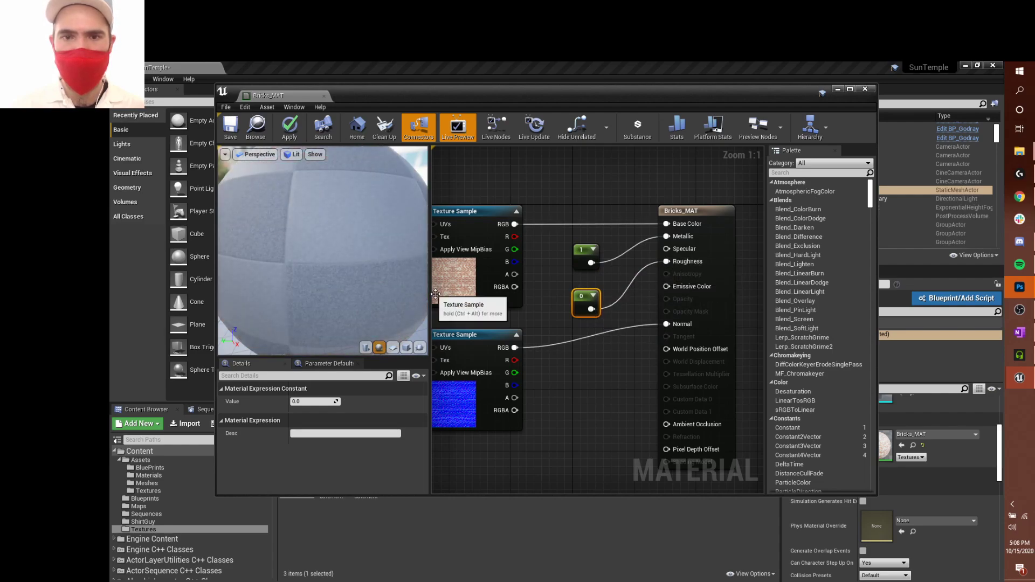
left_click_drag(390, 265, 313, 265)
Maximize the material editor, inspect the brick preview sphere up close, and save Bricks_MAT
double_click(477, 102)
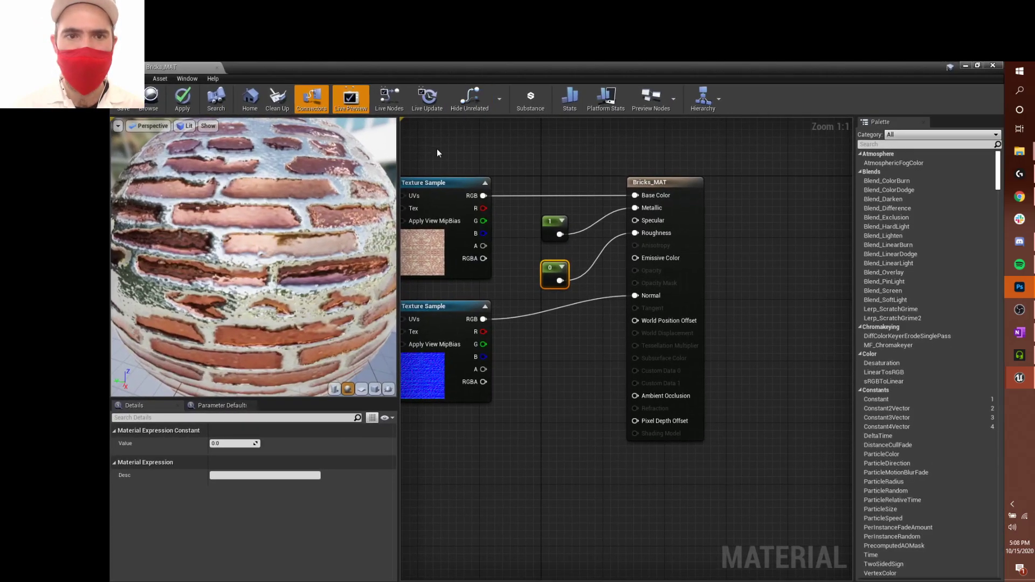
scroll(335, 251, "up", 5)
scroll(308, 263, "down", 5)
left_click_drag(308, 263, 340, 263)
left_click(123, 100)
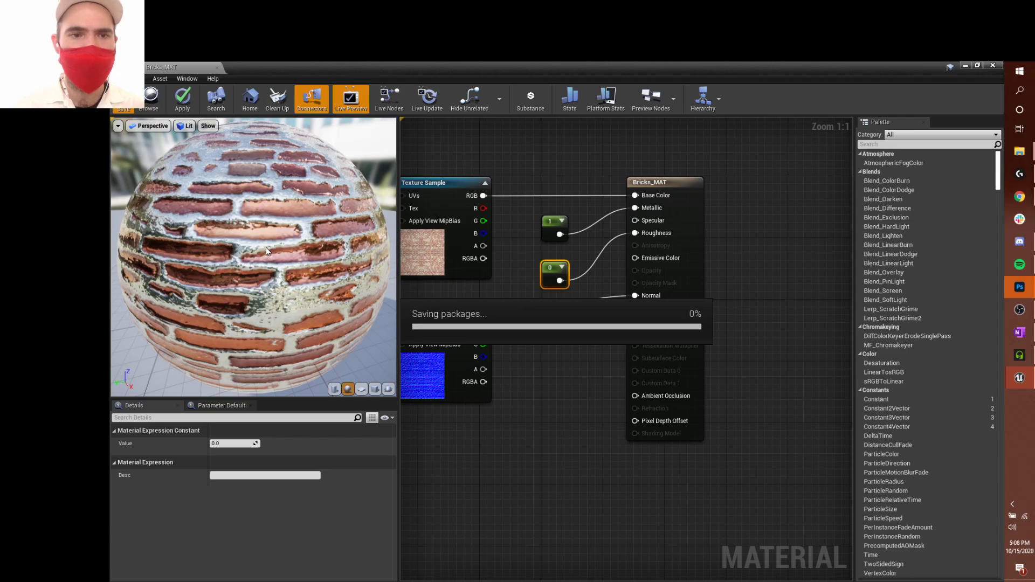
Dock the Bricks_MAT editor beside the SunTemple level tab and return to the level
left_click_drag(320, 66, 491, 109)
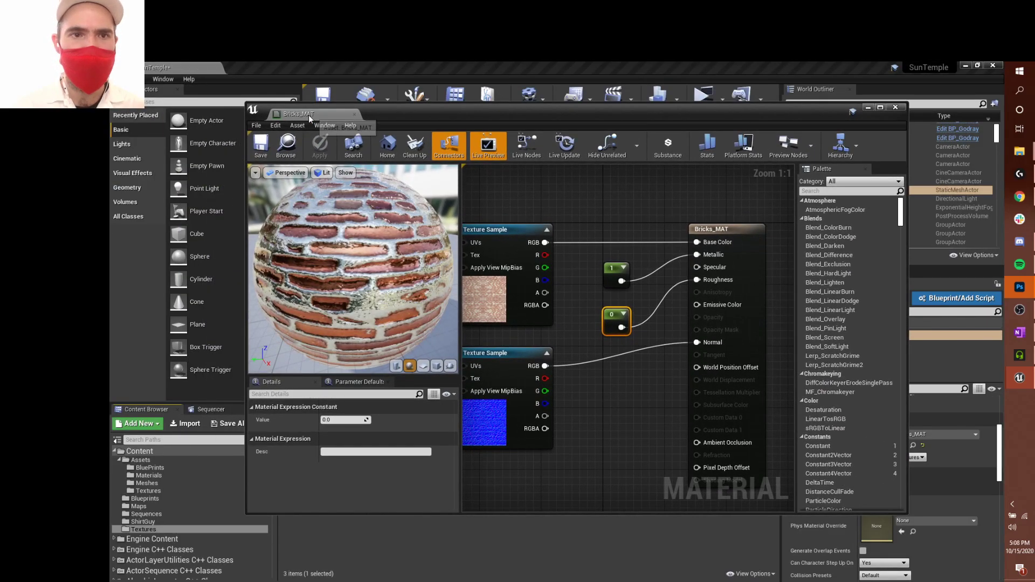
left_click_drag(309, 114, 289, 72)
left_click(184, 69)
Examine the updated metallic brick surface on the cube from several angles and distances in the SunTemple level
right_click_drag(458, 200, 460, 295)
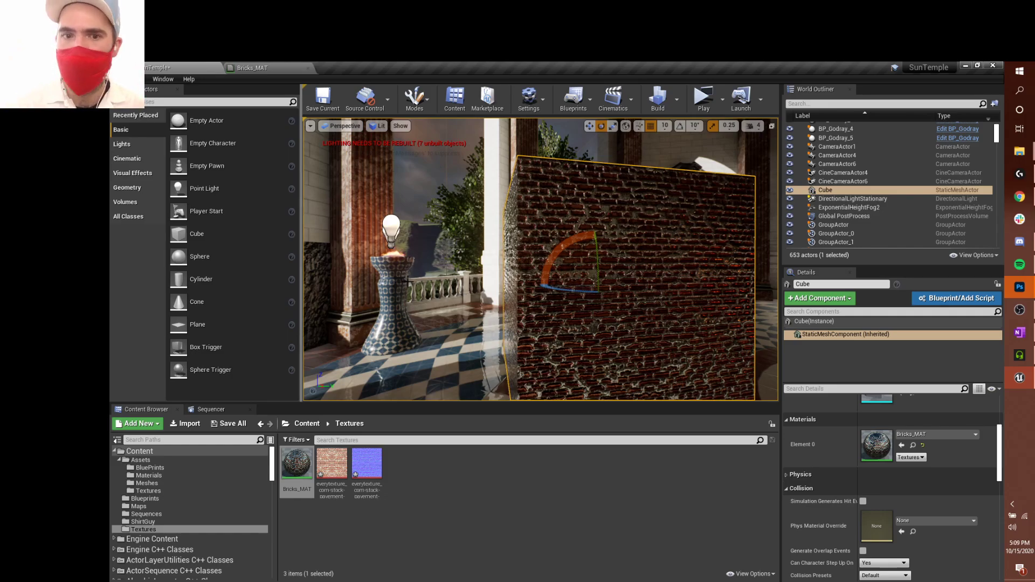
right_click_drag(540, 270, 455, 309)
right_click_drag(546, 333, 546, 333)
key("w")
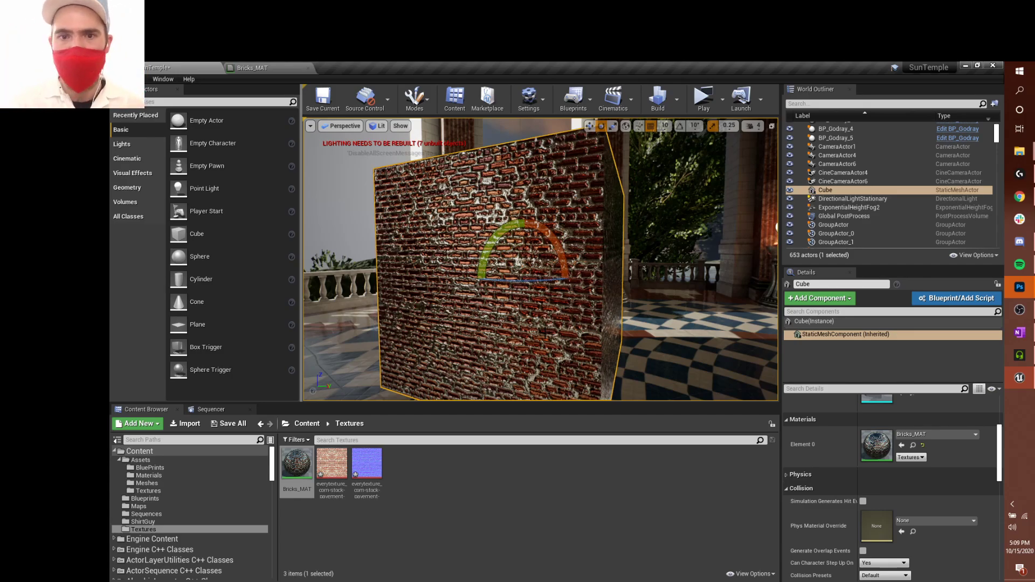
key("w")
right_click_drag(545, 333, 523, 318)
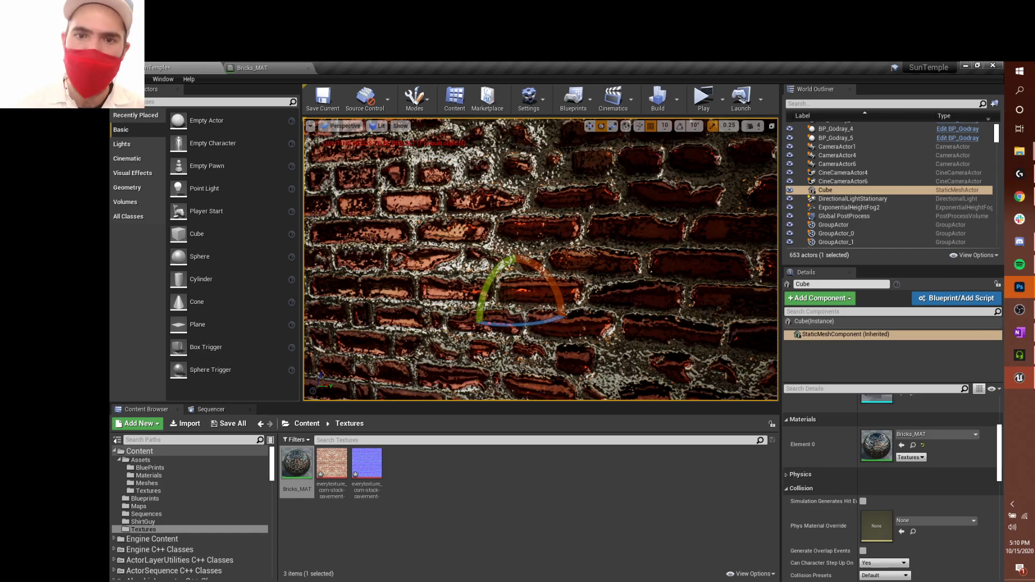
key("s")
right_click_drag(541, 259, 556, 302)
key("w")
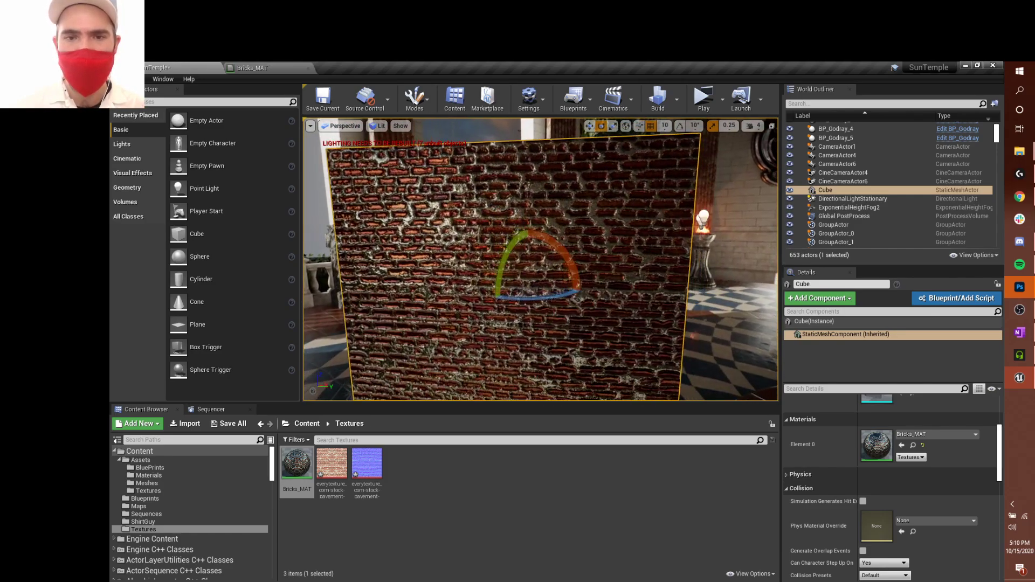
right_click_drag(564, 237, 559, 238)
key("s")
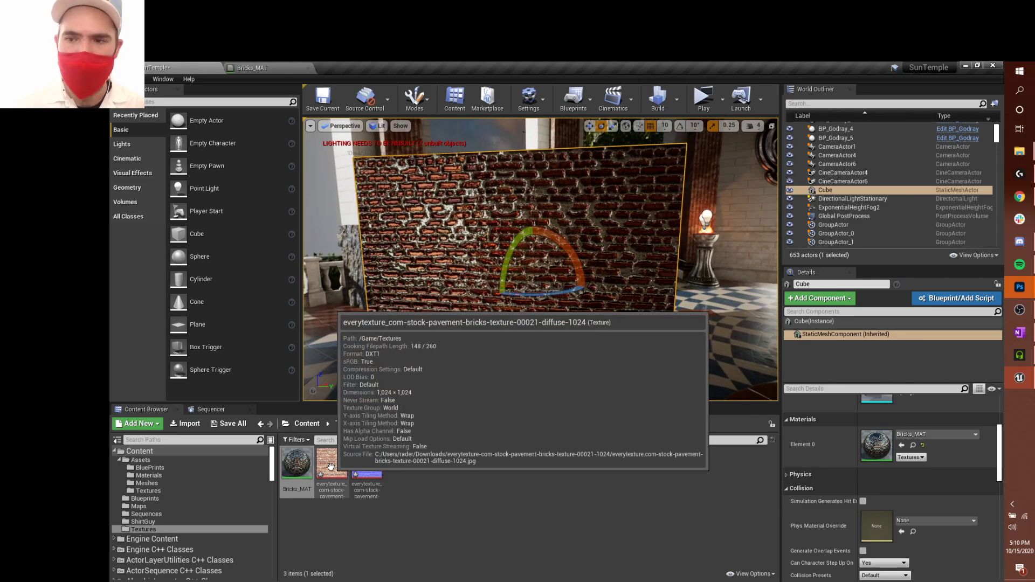
Switch to Photoshop and bring up the dialog for opening an existing file
left_click(1018, 286)
left_click(141, 67)
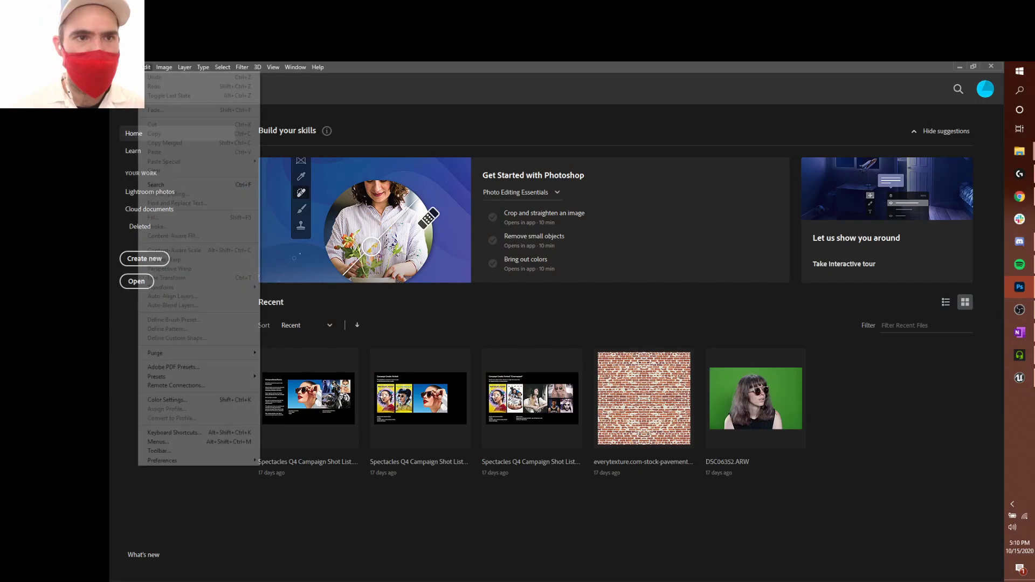
mouse_move(129, 67)
left_click(144, 86)
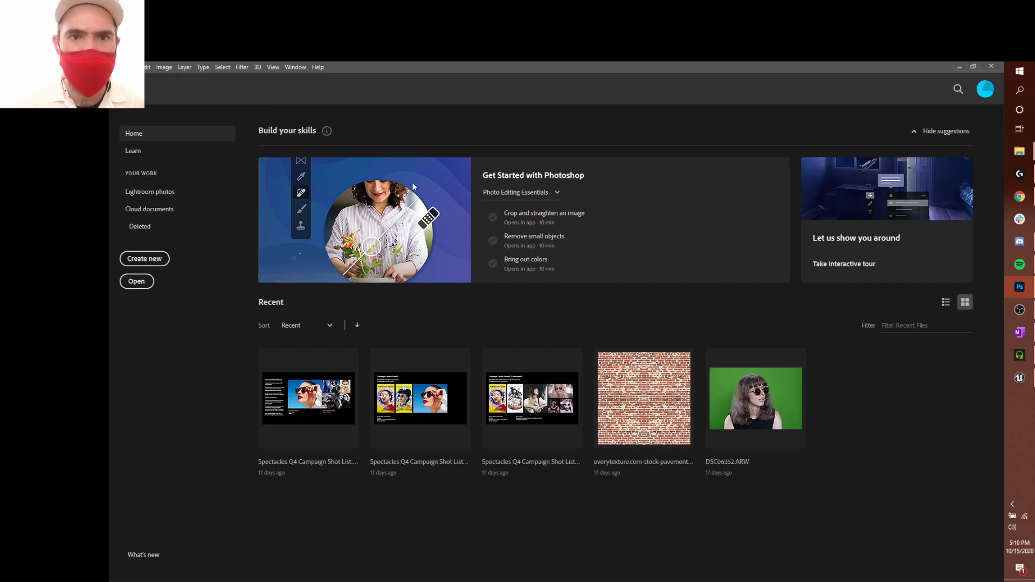
Try to open the zipped everytexture.com brick archive from Downloads, then return to the file selection dialog
left_click_drag(368, 243, 373, 213)
scroll(337, 234, "down", 1)
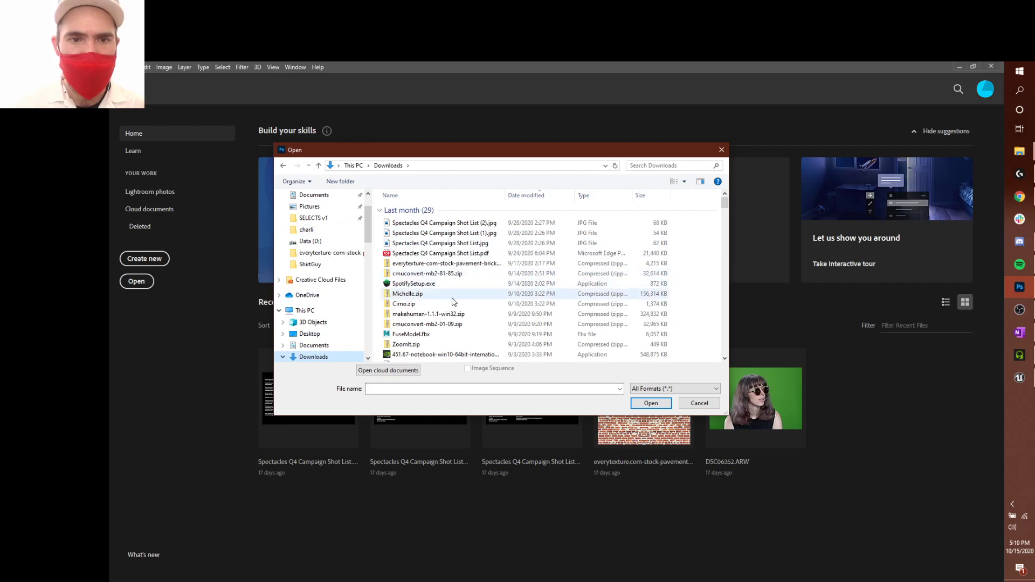
double_click(439, 267)
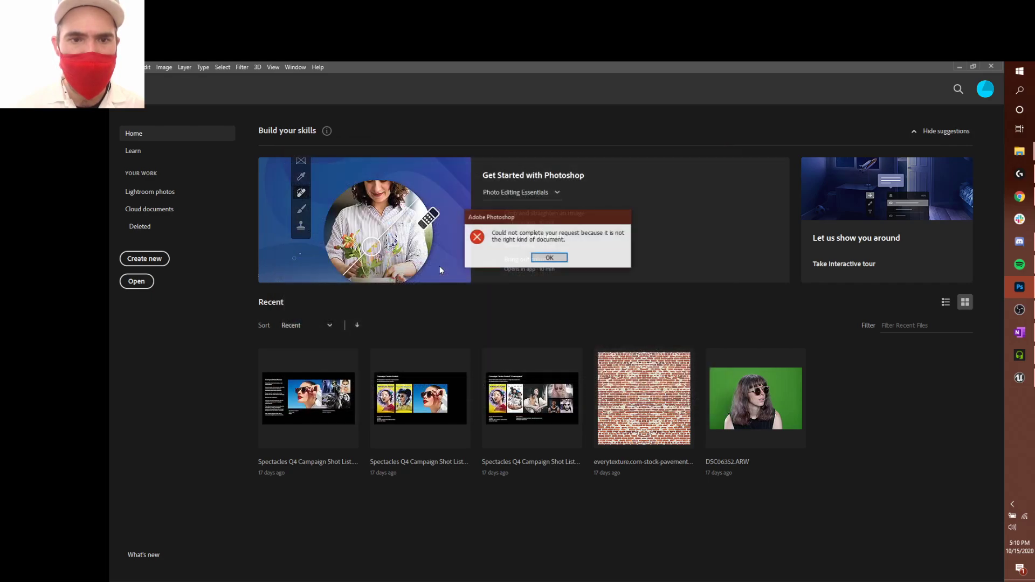
left_click(549, 257)
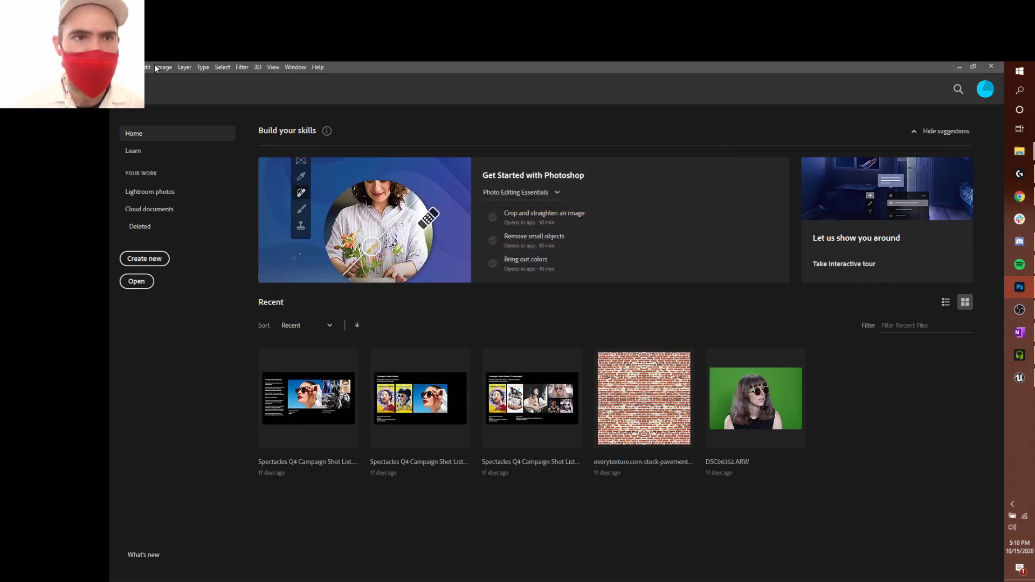
left_click(133, 67)
left_click(145, 87)
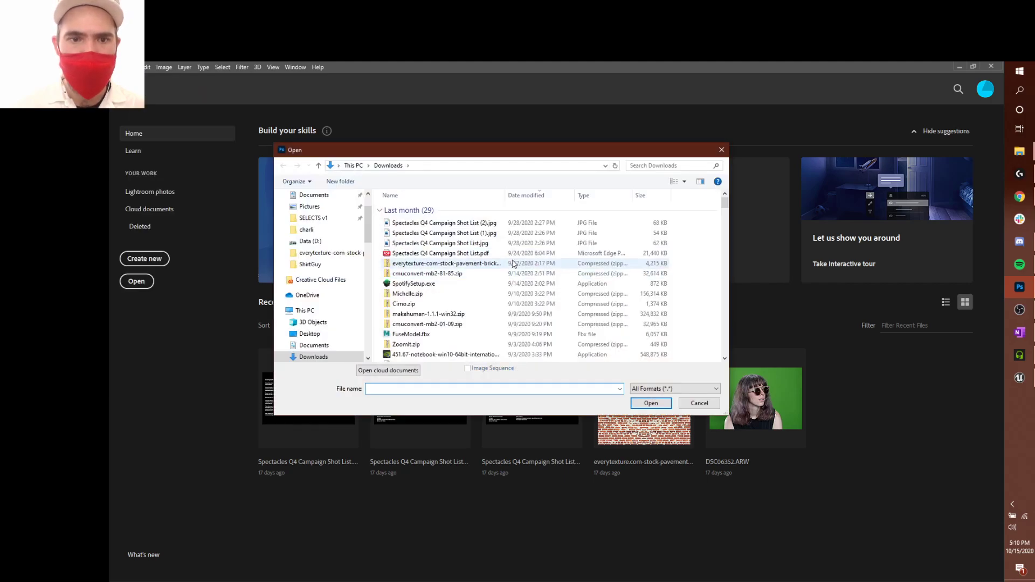
Open everytexture.com-stock-pavement-bricks-texture-00021-diffuse-1024.jpg from the extracted brick texture folder in Downloads
scroll(454, 216, "down", 2)
scroll(485, 203, "up", 2)
left_click(531, 195)
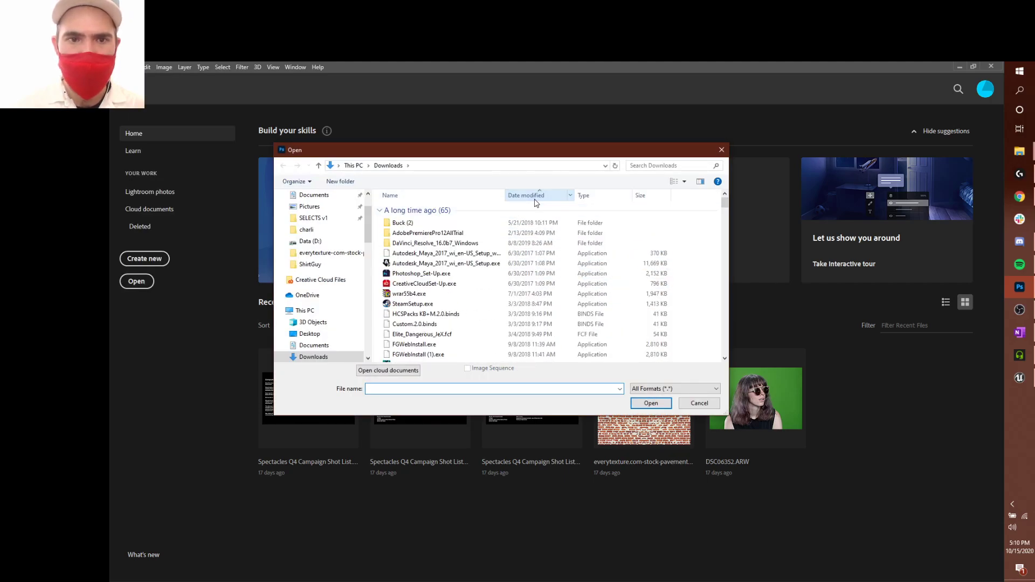
scroll(488, 261, "down", 1)
left_click(531, 195)
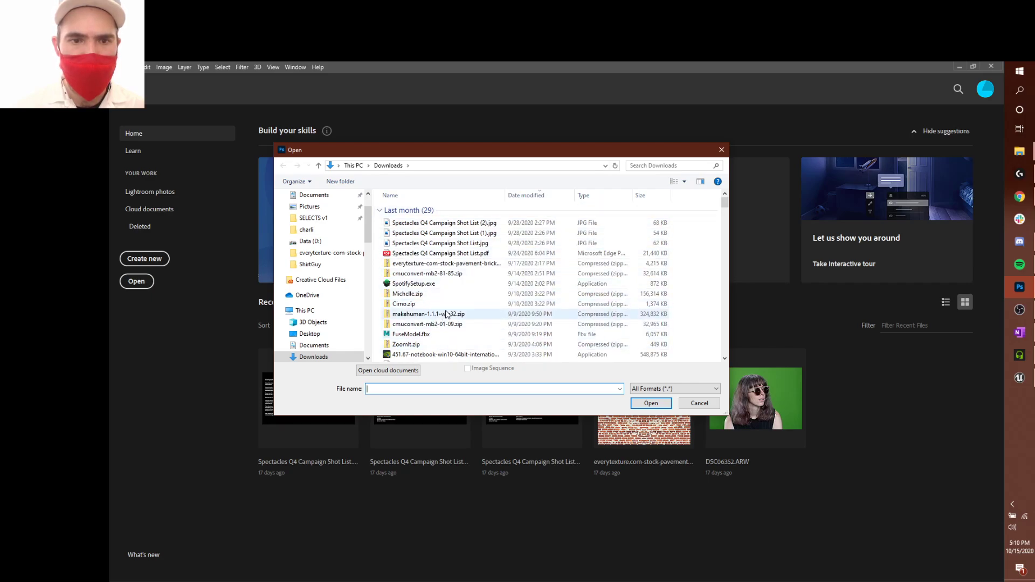
scroll(447, 310, "down", 4)
scroll(442, 309, "down", 3)
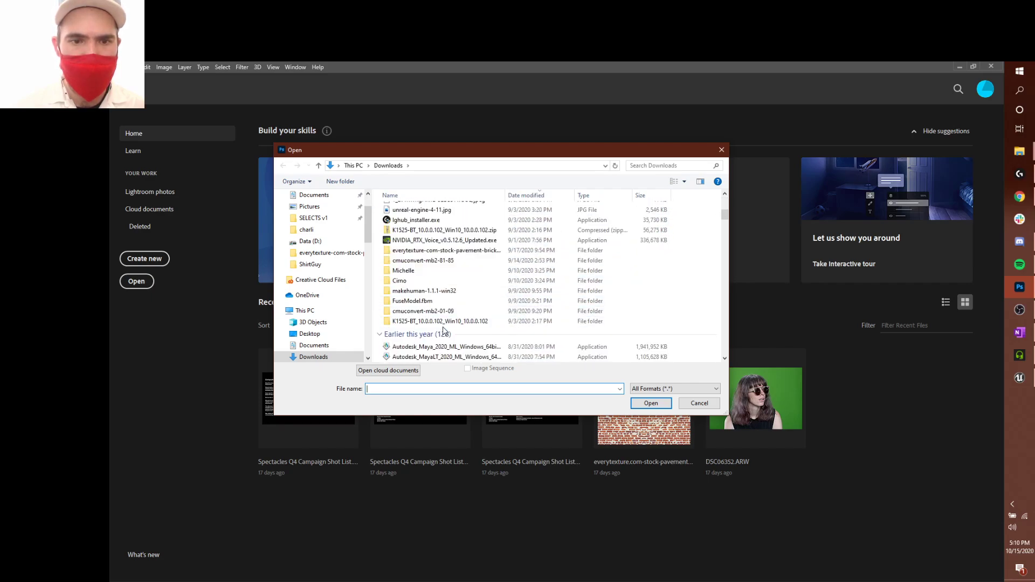
double_click(440, 250)
double_click(566, 210)
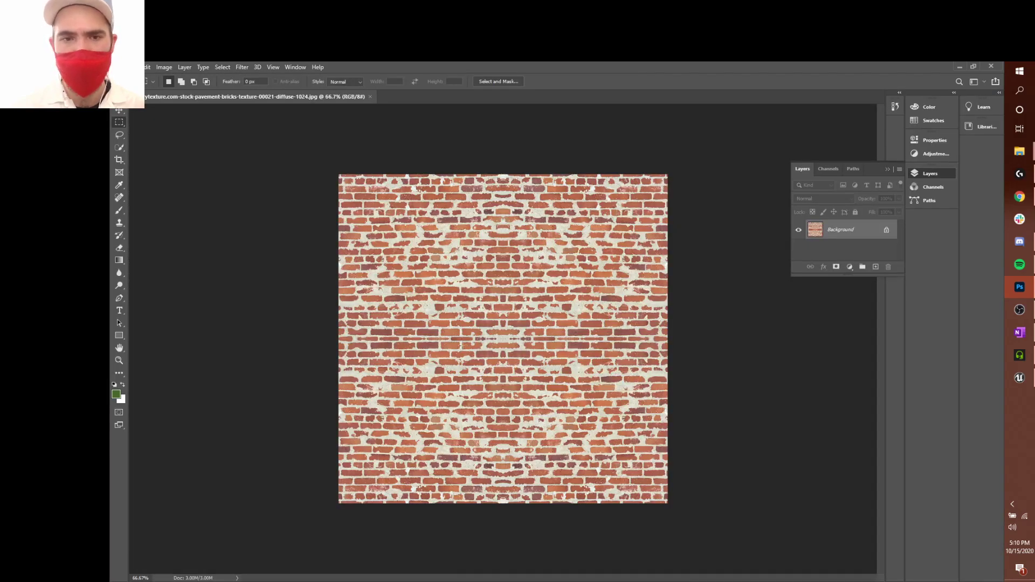
Select the bricks with Color Range by sampling the orange brick color at a Fuzziness of 84
left_click(221, 66)
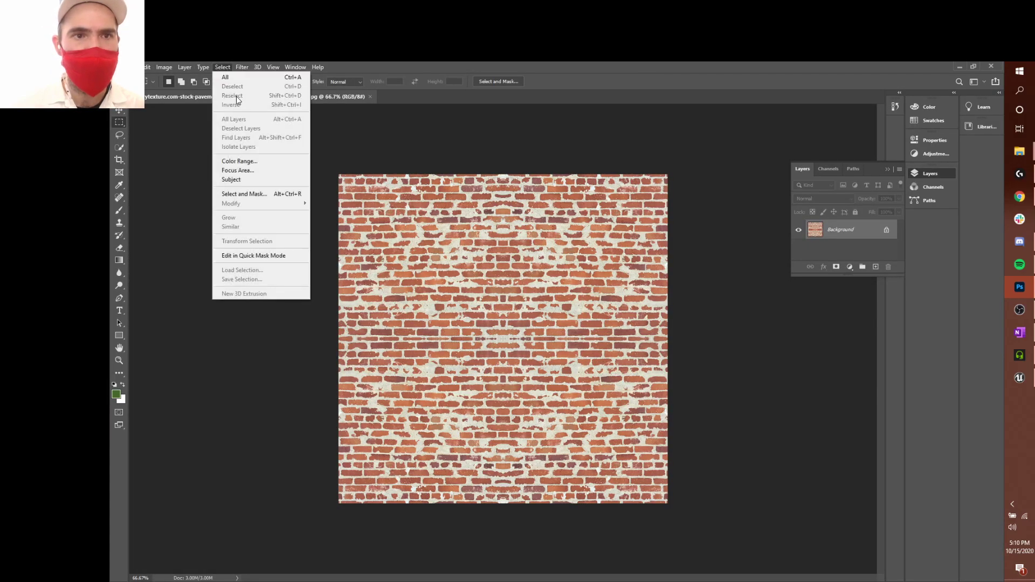
left_click(265, 160)
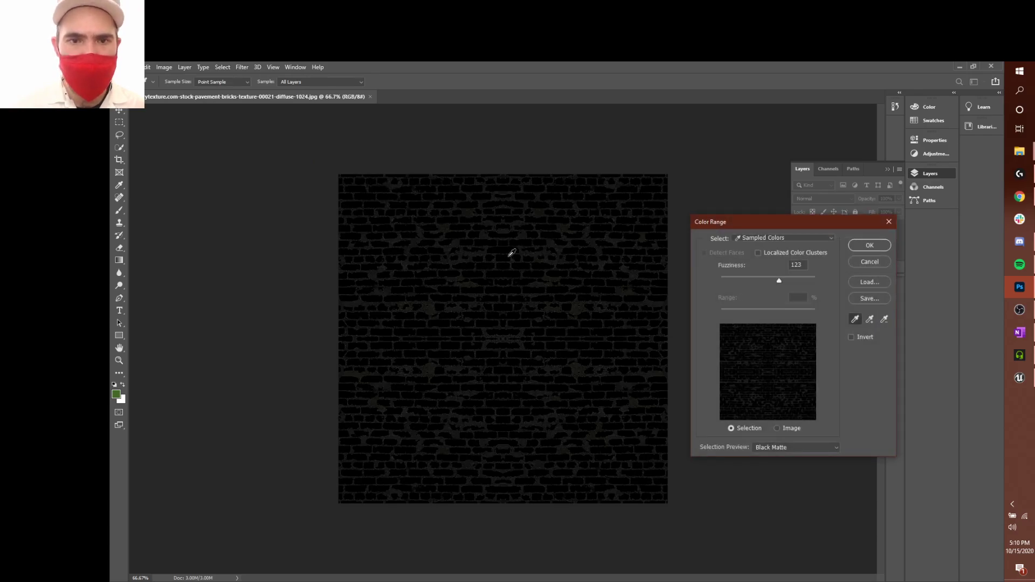
left_click(506, 250)
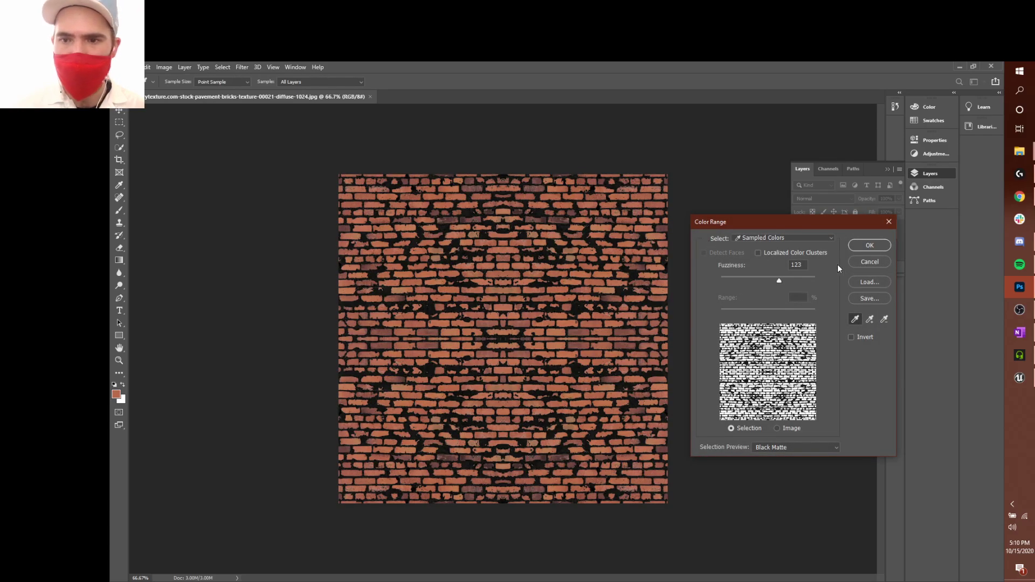
mouse_move(780, 280)
left_mouse_down()
mouse_move(790, 277)
mouse_move(763, 277)
left_mouse_up()
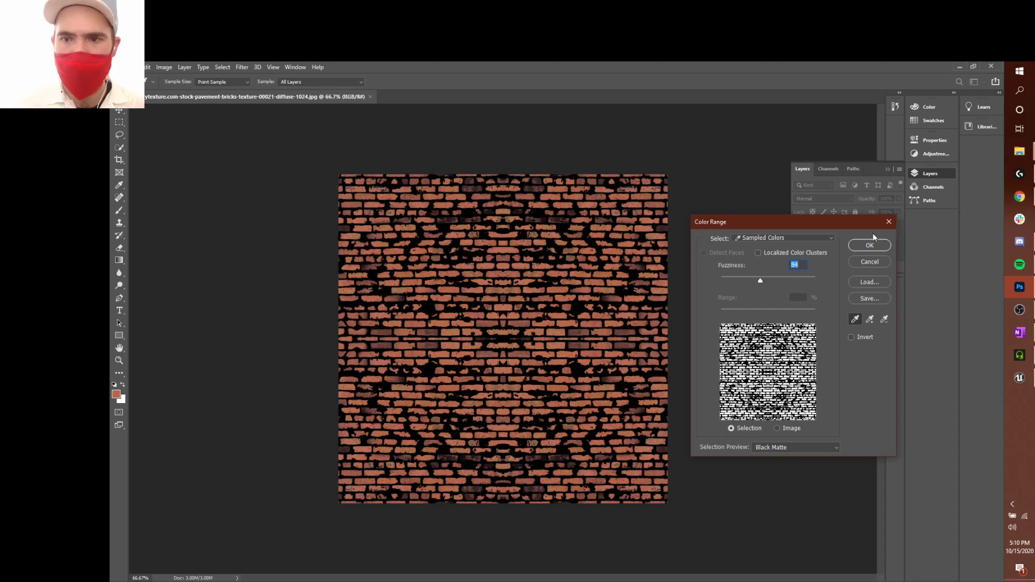
left_click(869, 245)
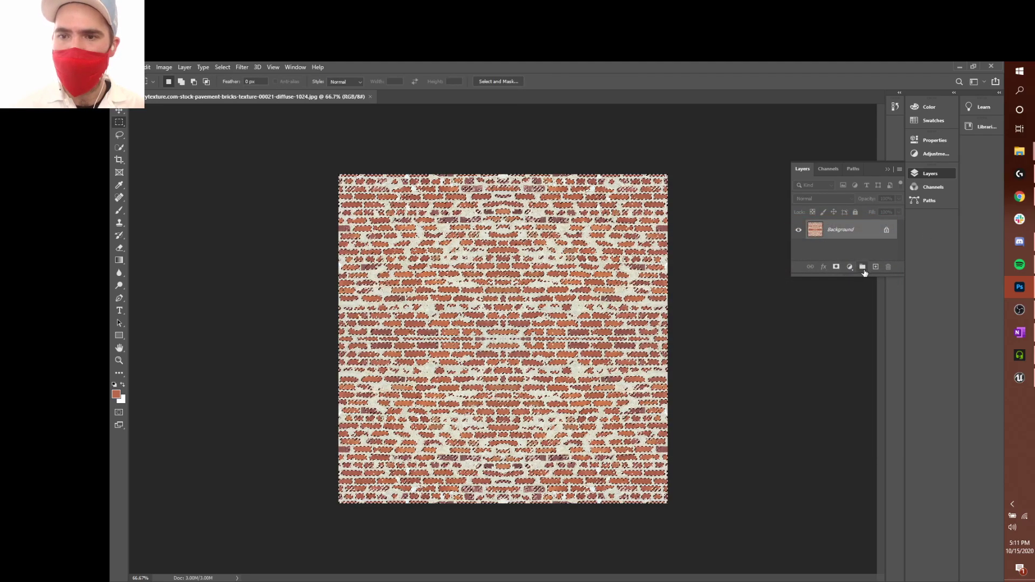
Add a new layer above Background, try and undo a foreground fill, and reset the colors to black and white
left_click(875, 266)
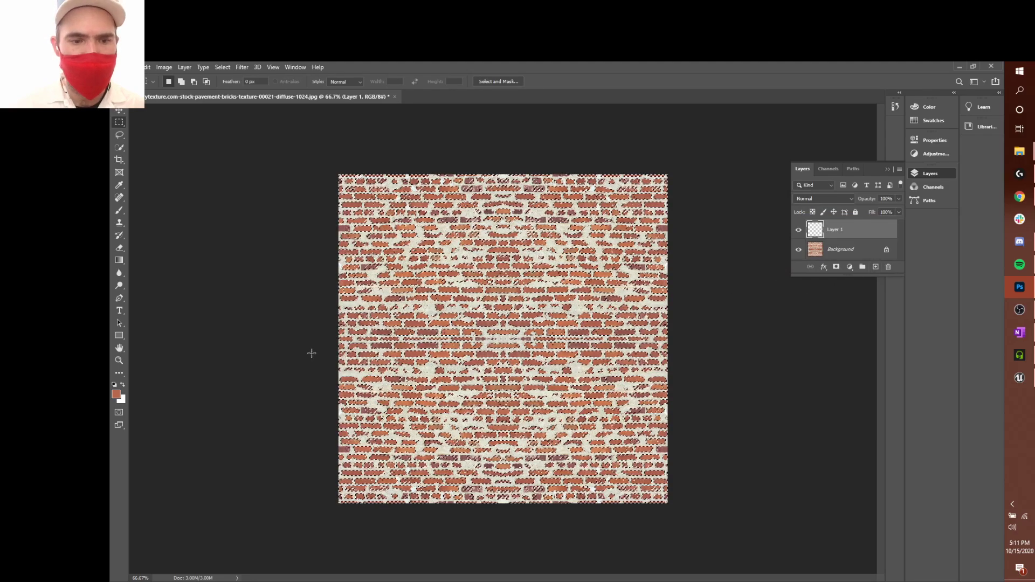
key("alt+BackSpace")
key("ctrl+z")
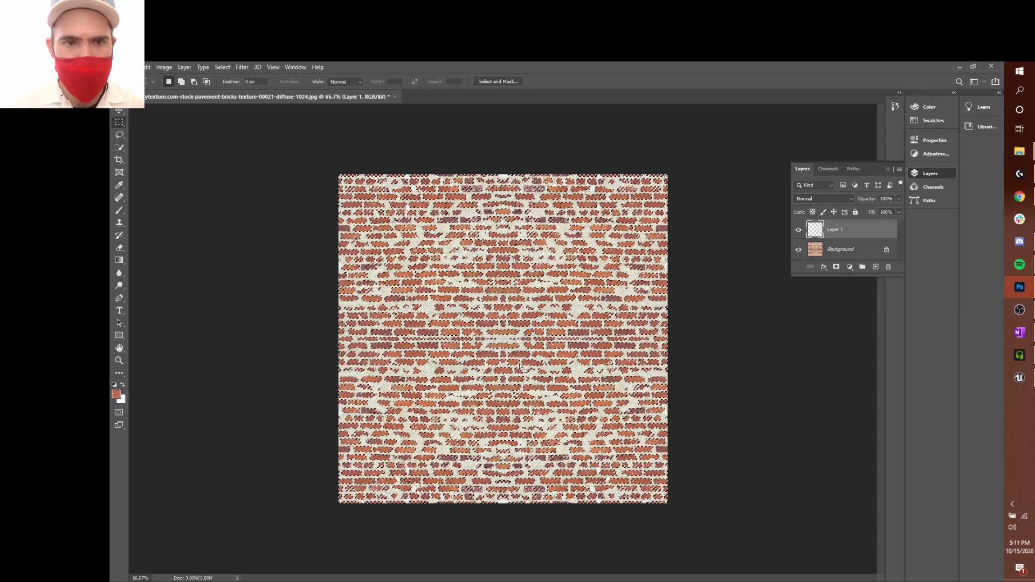
key("d")
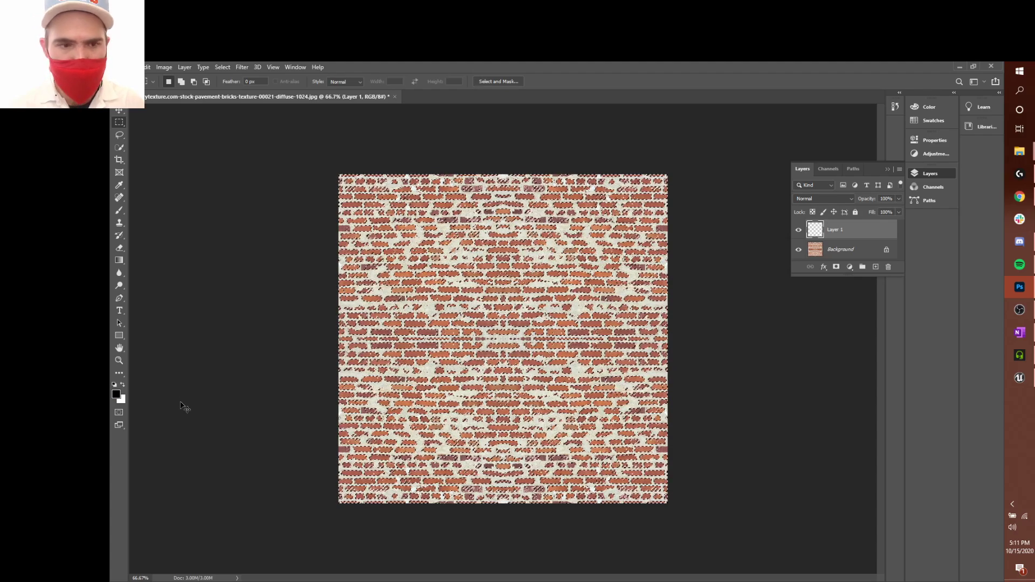
Fill the selected bricks with white on Layer 1 and add a new empty layer above it
key("ctrl+BackSpace")
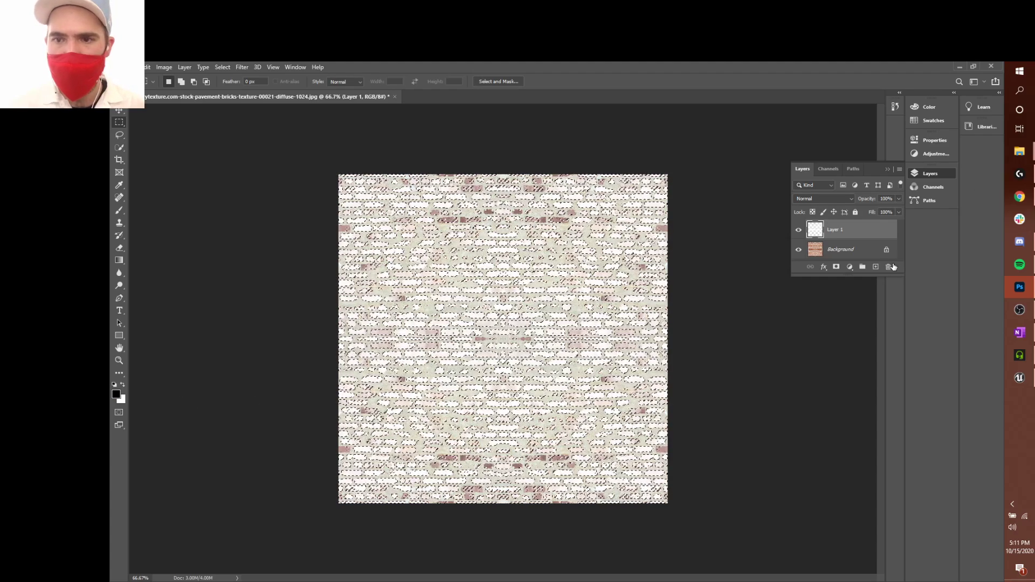
left_click(875, 266)
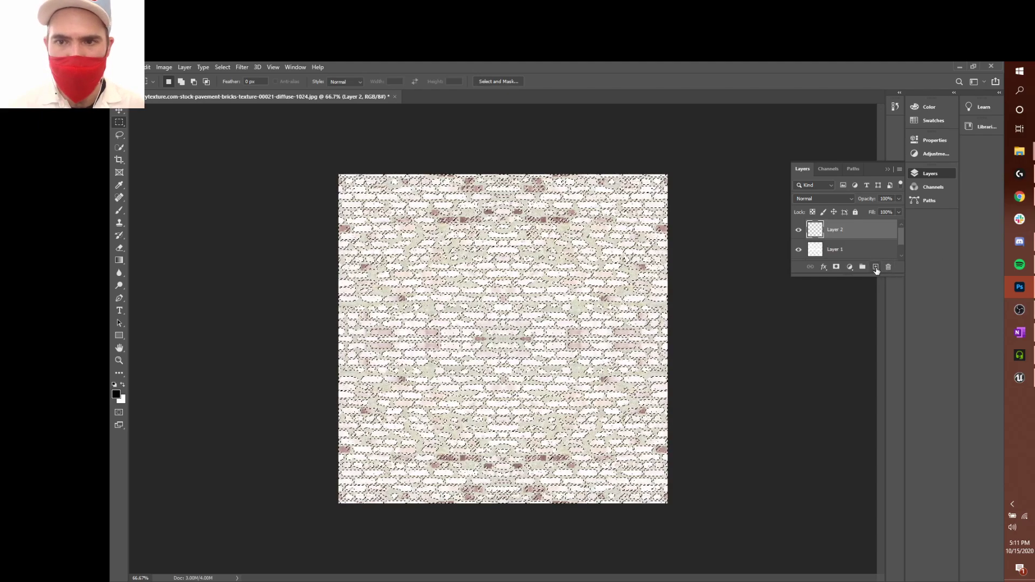
Clear the brick selection and add another new layer directly above Layer 1
left_click(863, 252)
key("h")
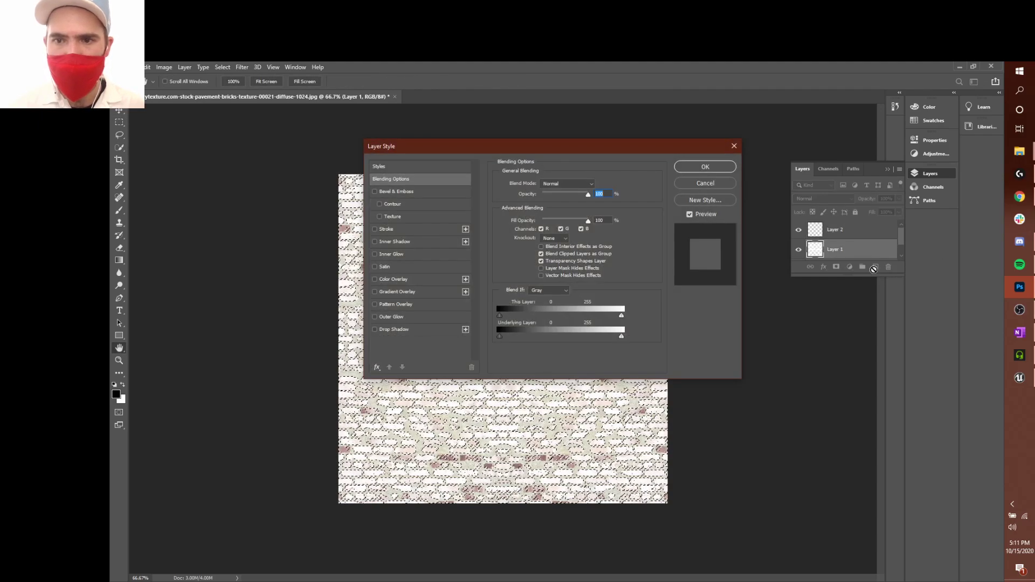
left_click(719, 184)
left_click_drag(721, 184, 791, 213)
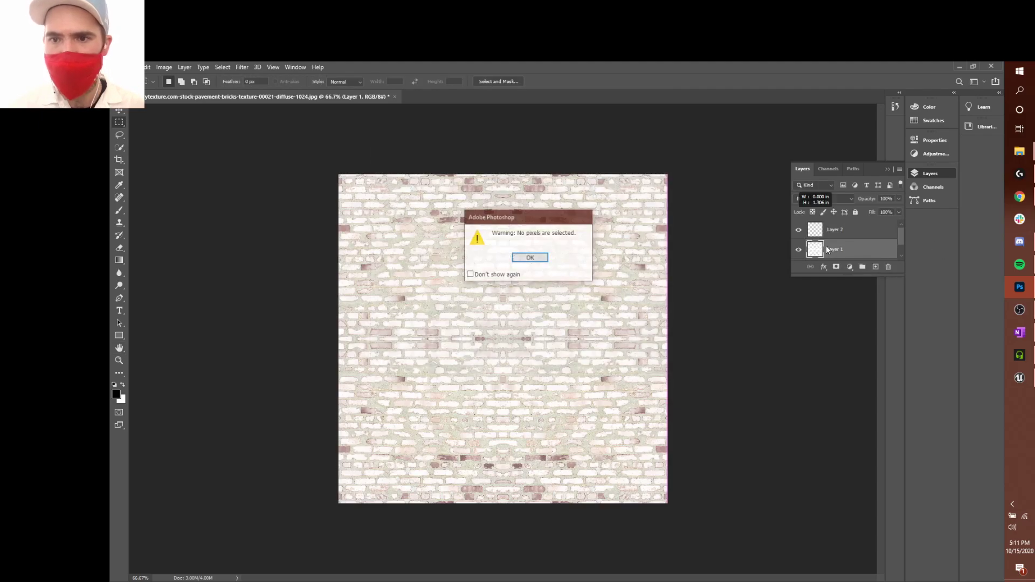
left_click(530, 258)
key("ctrl+j")
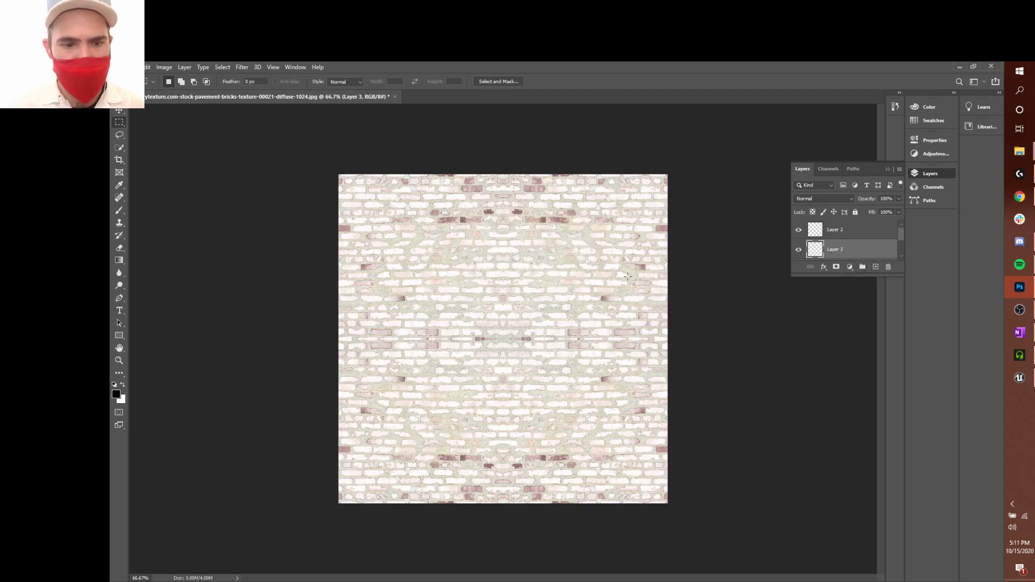
Fill Layer 3 with black and place it between Layer 1 and Background
key("ctrl+BackSpace")
key("ctrl+z")
key("alt+BackSpace")
scroll(848, 237, "down", 1)
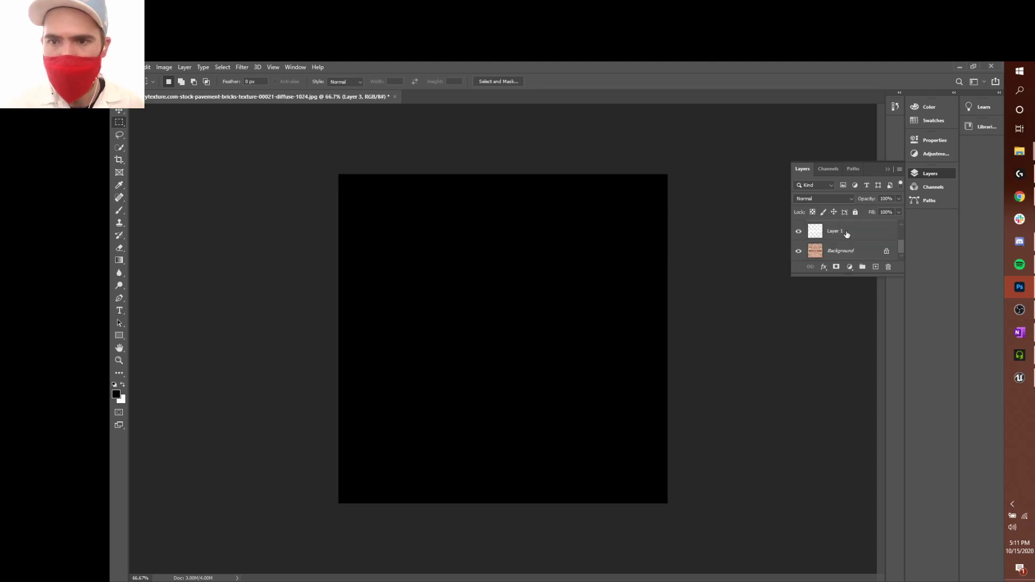
left_click_drag(852, 247, 851, 369)
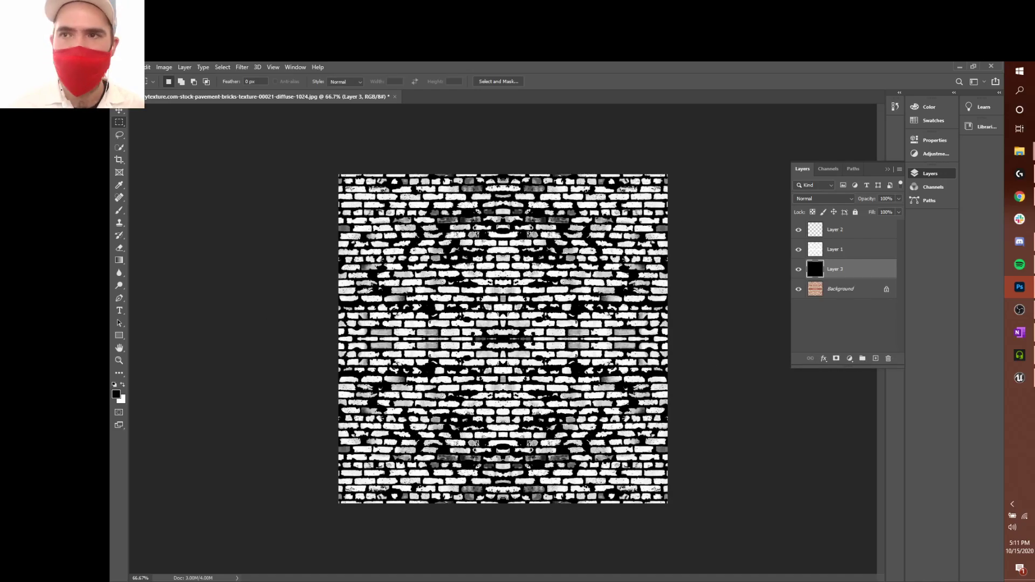
Begin saving the brick mask on the computer with JPEG as the file type
key("ctrl+plus")
key("ctrl+plus")
key("ctrl+plus")
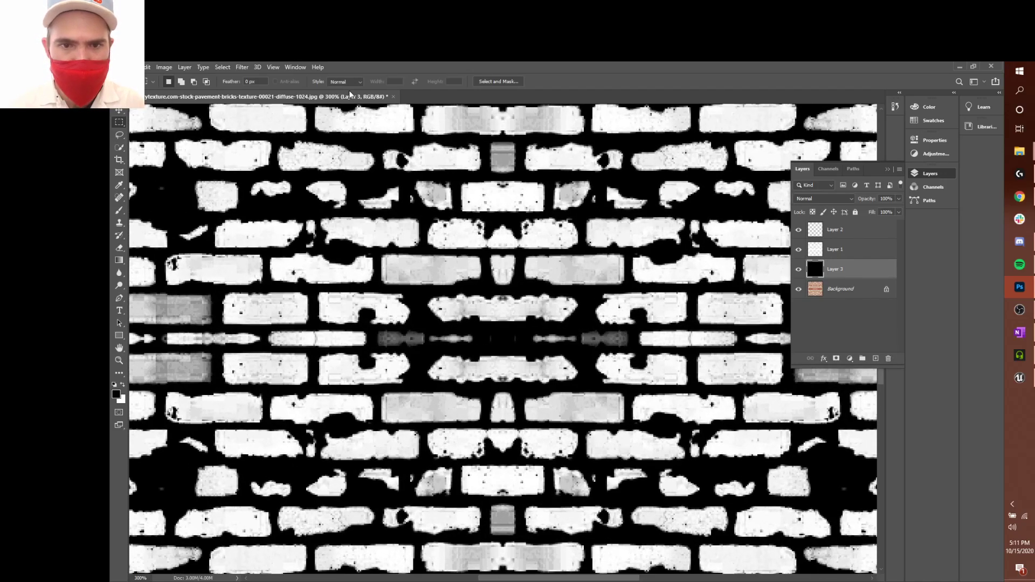
key("ctrl+minus")
key("ctrl+minus")
key("ctrl+minus")
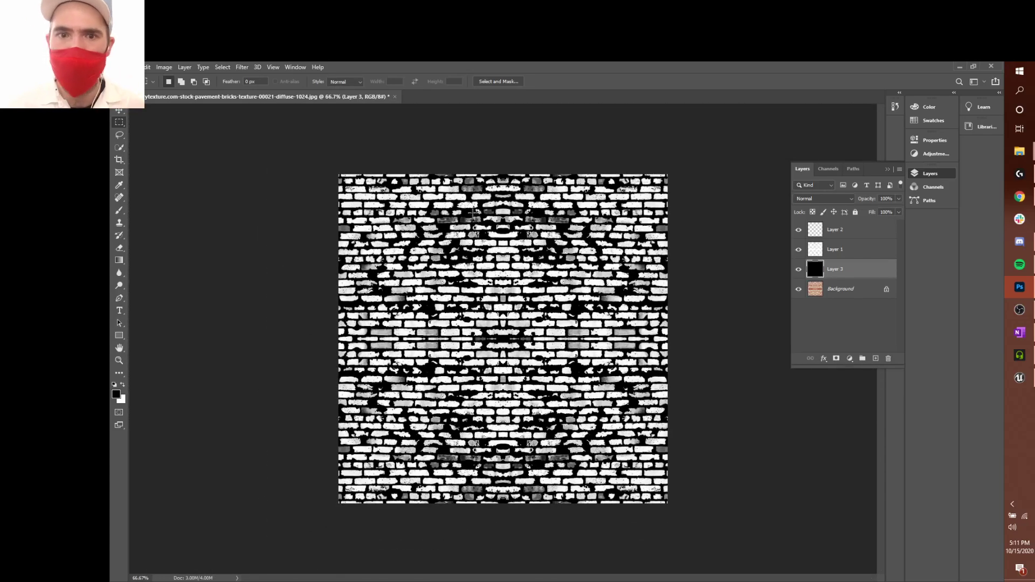
left_click(131, 67)
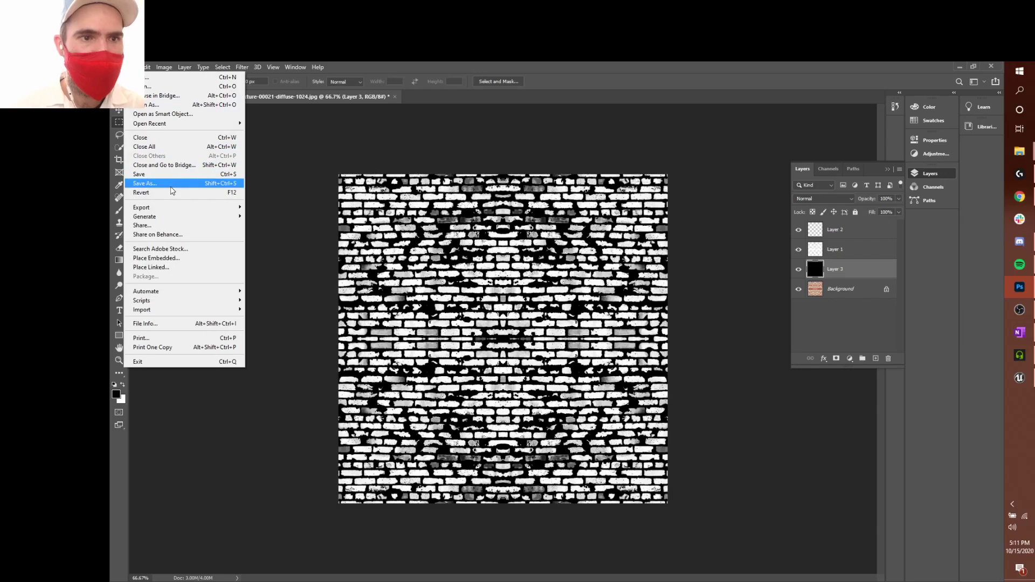
left_click(156, 185)
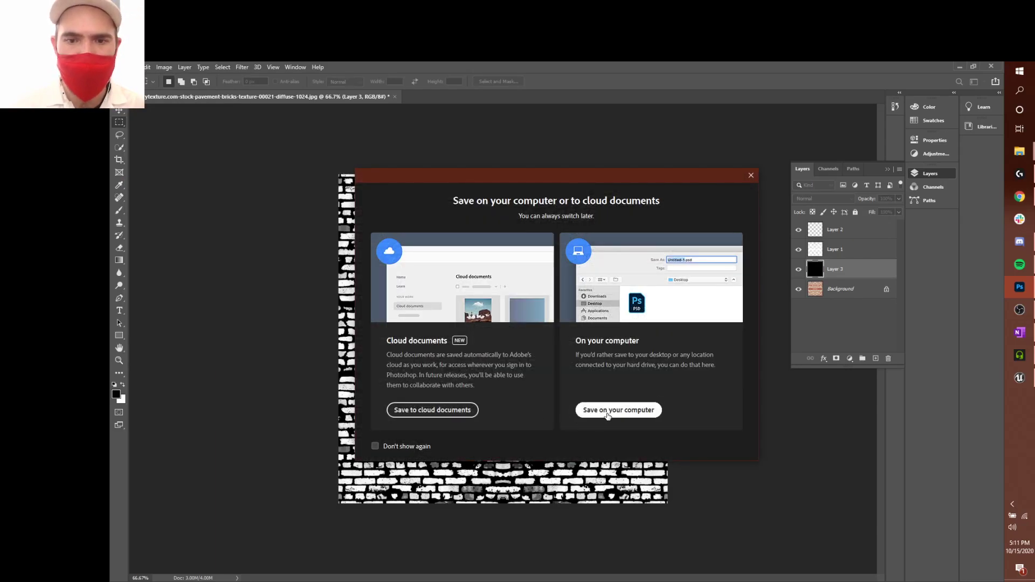
left_click(598, 416)
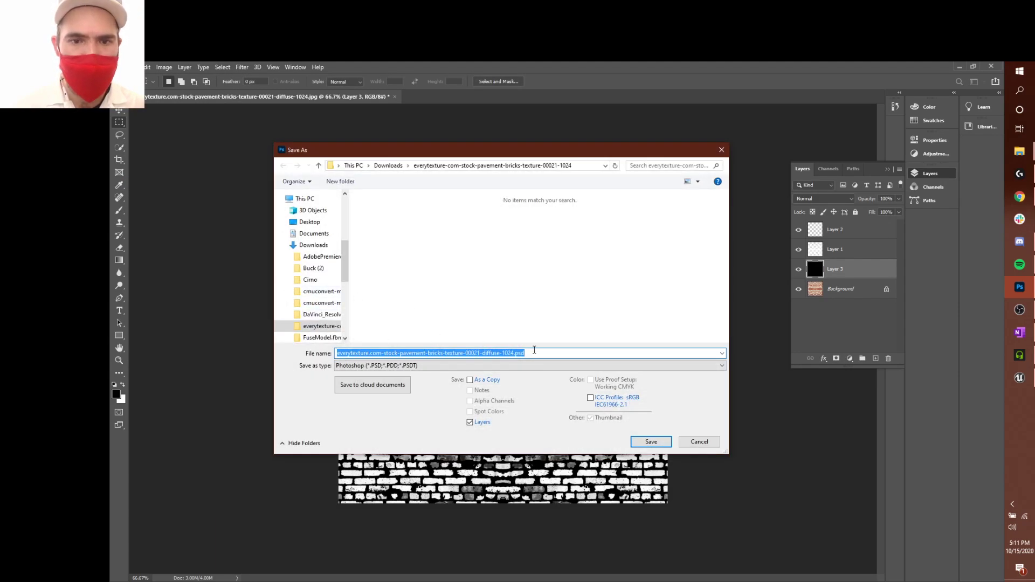
left_click(532, 366)
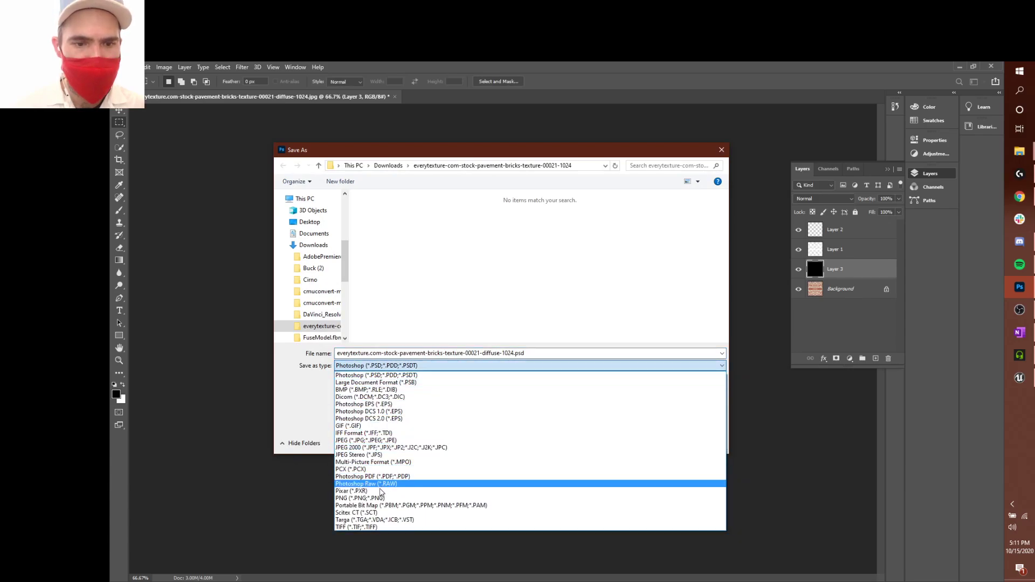
left_click(372, 440)
Name the file brick_metal_tex and save it in the brick texture folder at High JPEG quality
left_click(499, 352)
left_click_drag(502, 353, 517, 351)
key("ctrl+a")
type("b")
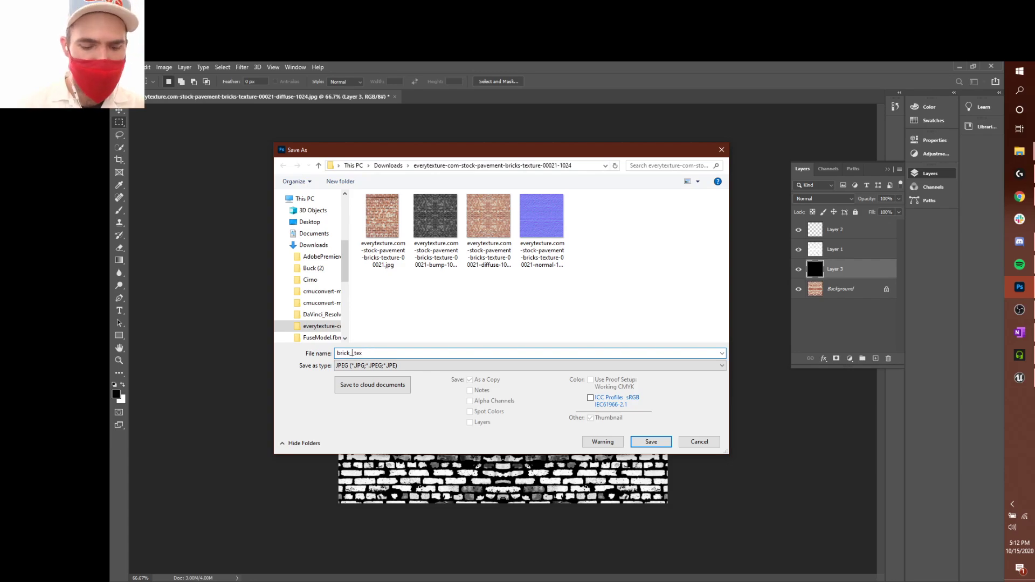
key("Return")
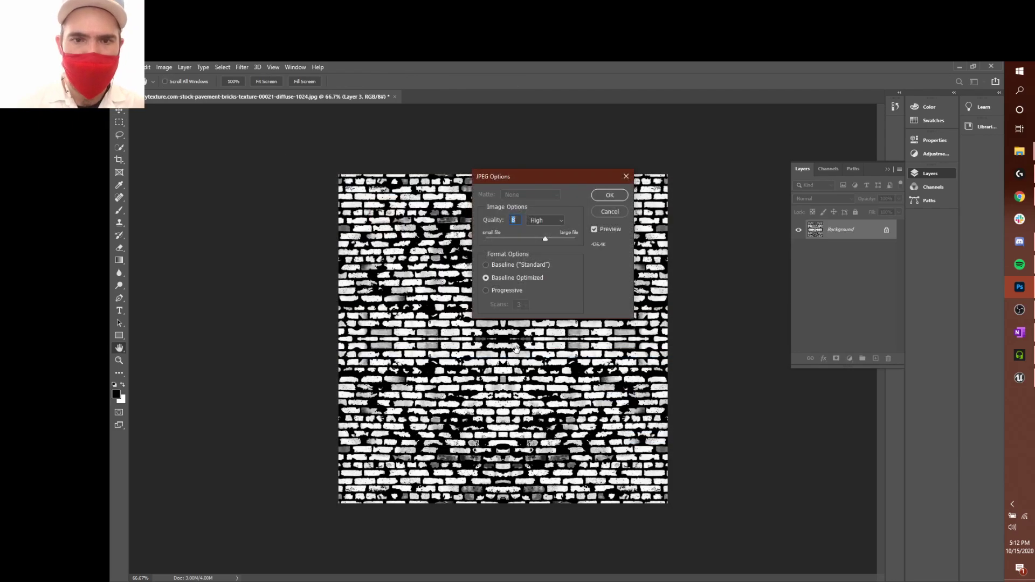
left_click(627, 194)
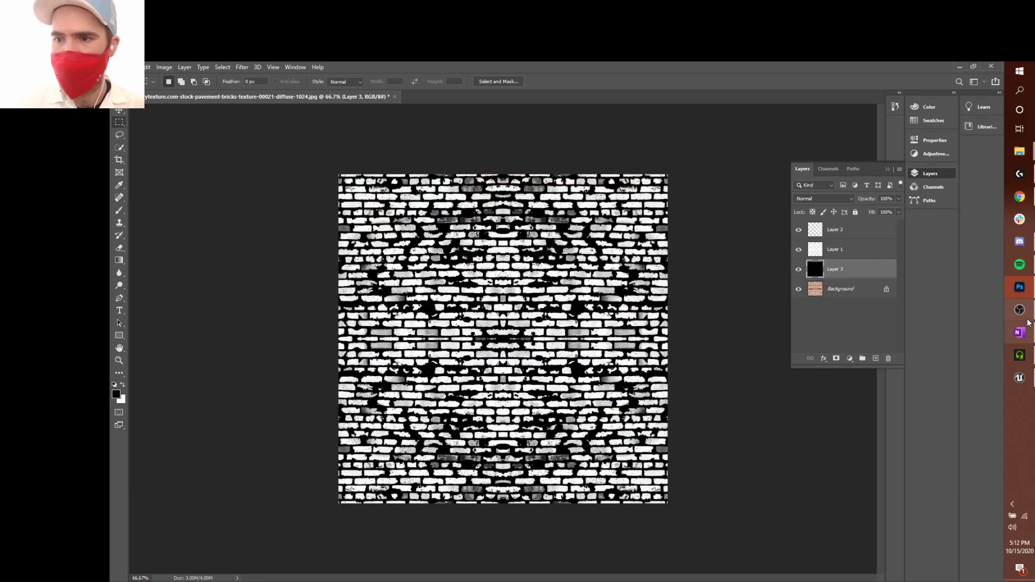
Switch to Unreal Editor and import the brick_metal_tex image into the Textures folder
left_click(1019, 376)
right_click(436, 481)
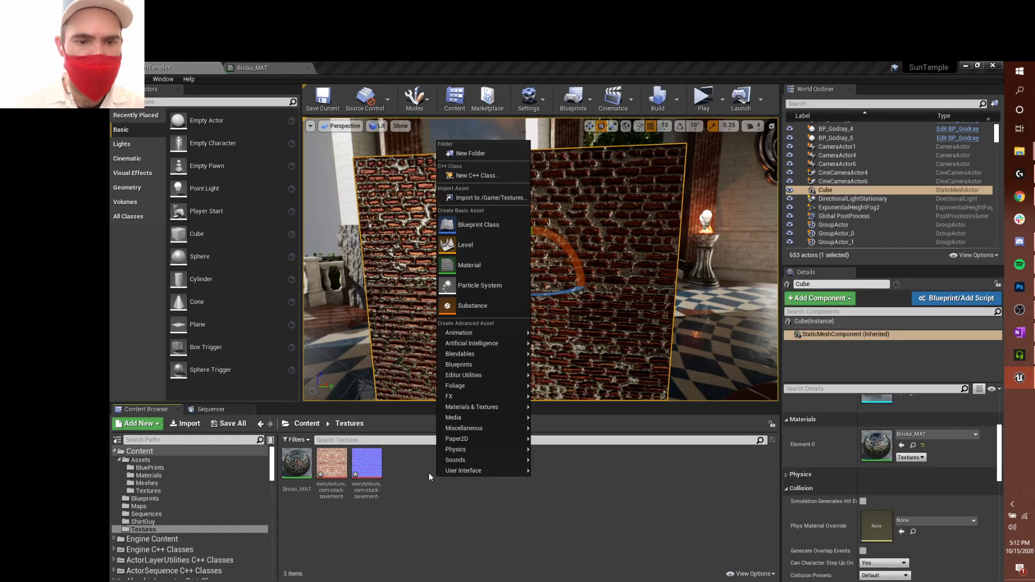
left_click(487, 196)
double_click(355, 170)
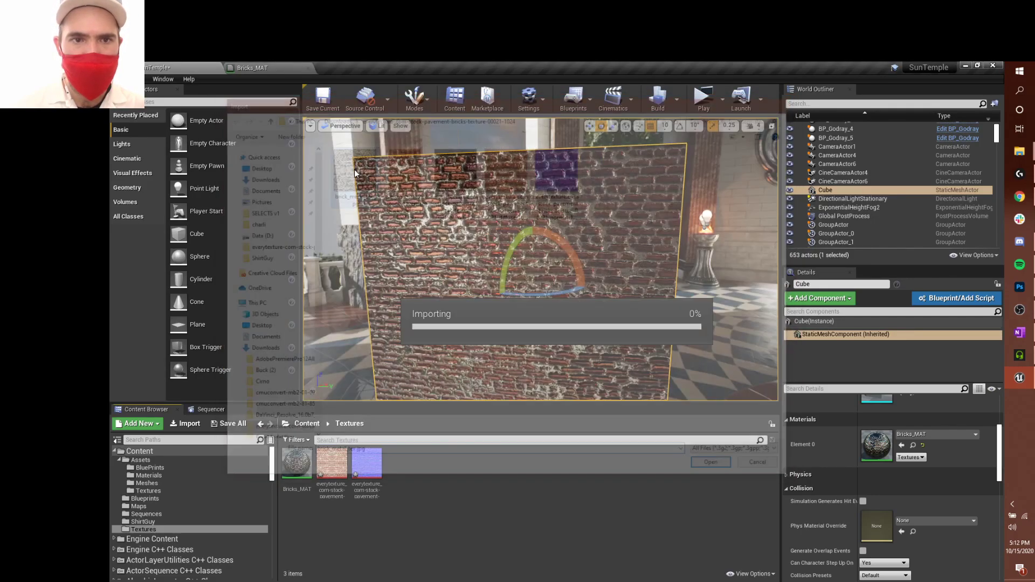
Open Bricks_MAT and add brick_metal_tex to its graph as a Texture Sample
double_click(296, 465)
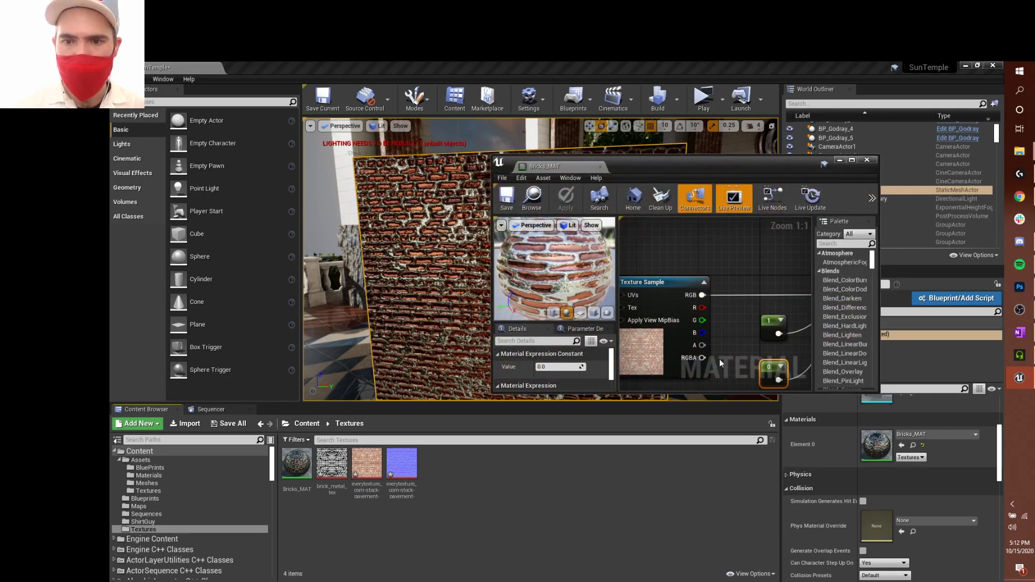
right_click_drag(720, 363, 739, 271)
scroll(738, 271, "down", 2)
right_click_drag(764, 336, 721, 305)
left_click_drag(650, 273, 645, 326)
left_click_drag(332, 465, 672, 270)
Enlarge the material editor and place the brick_metal_tex sample between the base color and normal samples
left_click_drag(490, 308, 300, 310)
left_click_drag(592, 392, 592, 483)
right_click_drag(555, 291, 571, 322)
left_click_drag(570, 323, 565, 259)
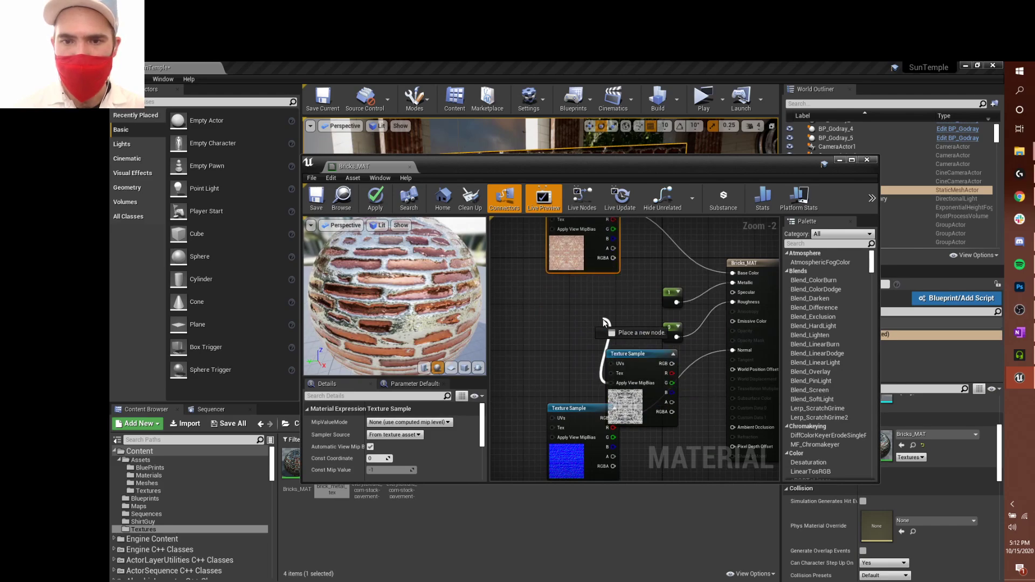
left_click_drag(628, 399, 569, 336)
right_click_drag(610, 314, 596, 338)
Connect the brick_metal_tex sample's RGB output to Metallic and delete the disconnected constant of 1
left_click_drag(599, 326, 721, 306)
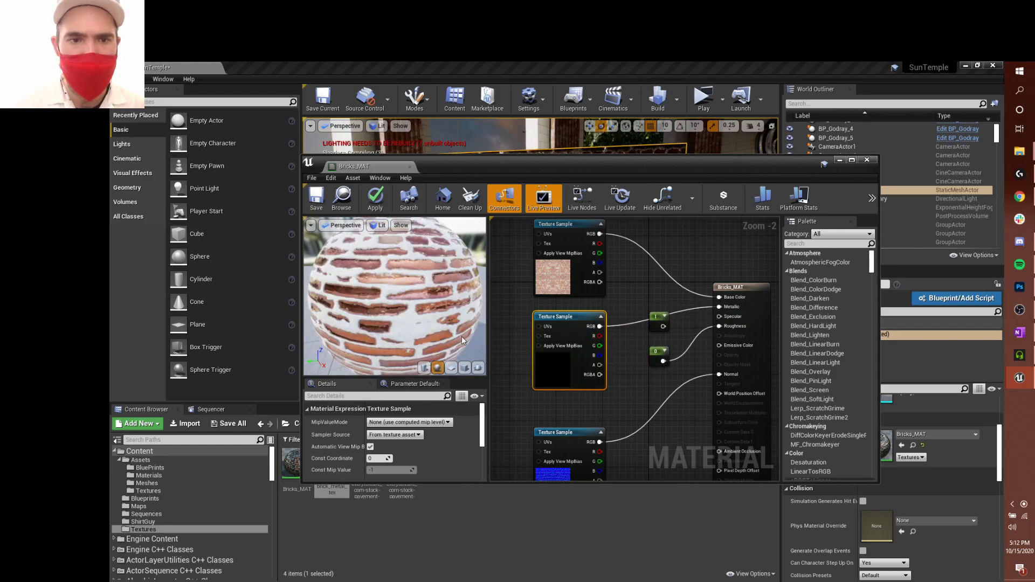
left_click(650, 328)
key("Delete")
right_click_drag(639, 335, 656, 330)
Maximize the material editor and examine the masked metallic effect on the preview sphere and in the node graph
left_click(672, 354)
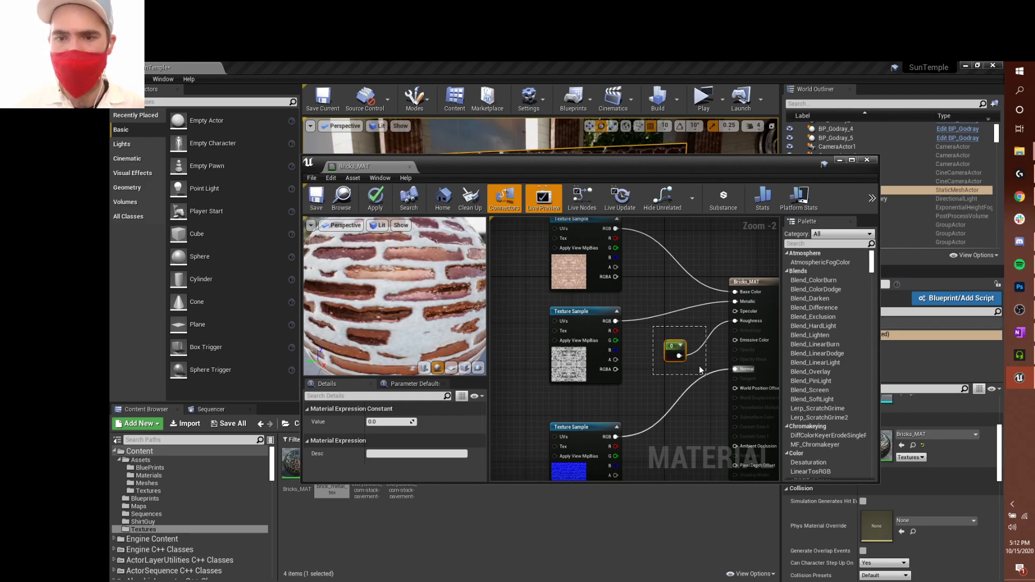
left_click_drag(696, 409, 570, 405)
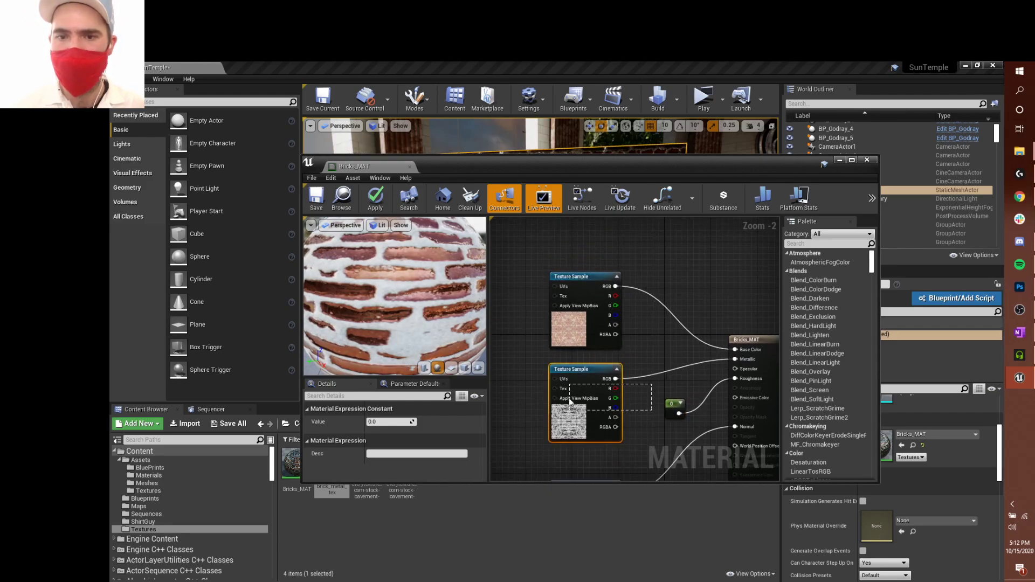
left_click_drag(638, 391, 639, 391)
double_click(449, 168)
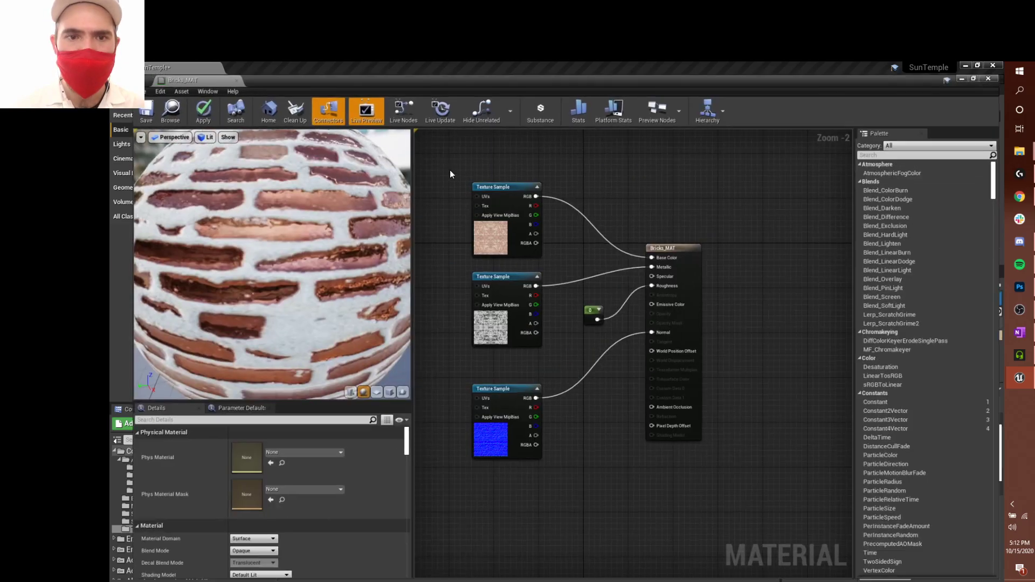
scroll(259, 303, "up", 5)
scroll(259, 304, "down", 3)
left_click_drag(259, 303, 396, 354)
scroll(318, 296, "down", 3)
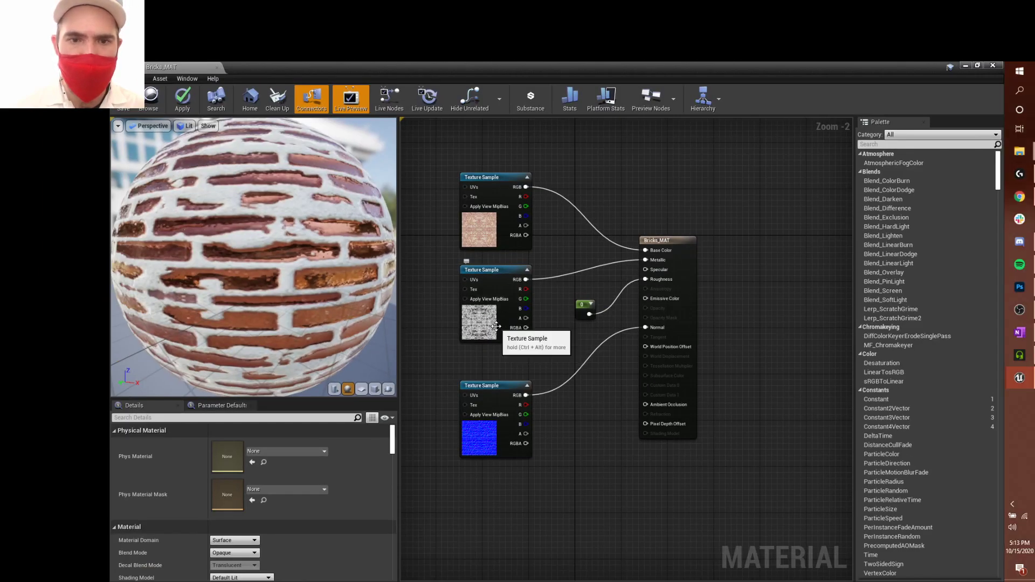
scroll(496, 326, "up", 2)
right_click_drag(513, 350, 566, 381)
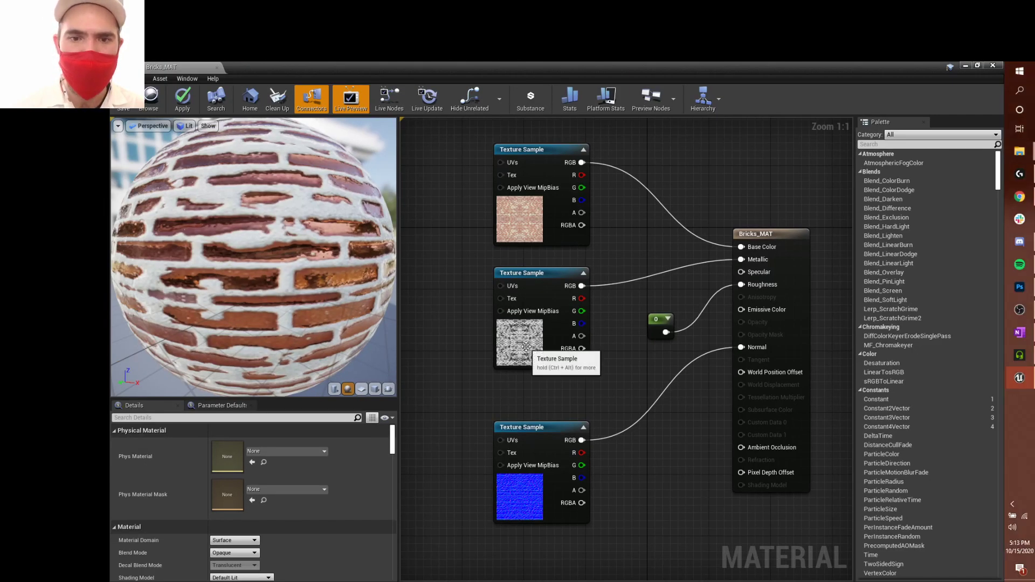
View the brick_metal_tex texture used by the metallic Texture Sample, then return to the Bricks_MAT graph
left_click(555, 335)
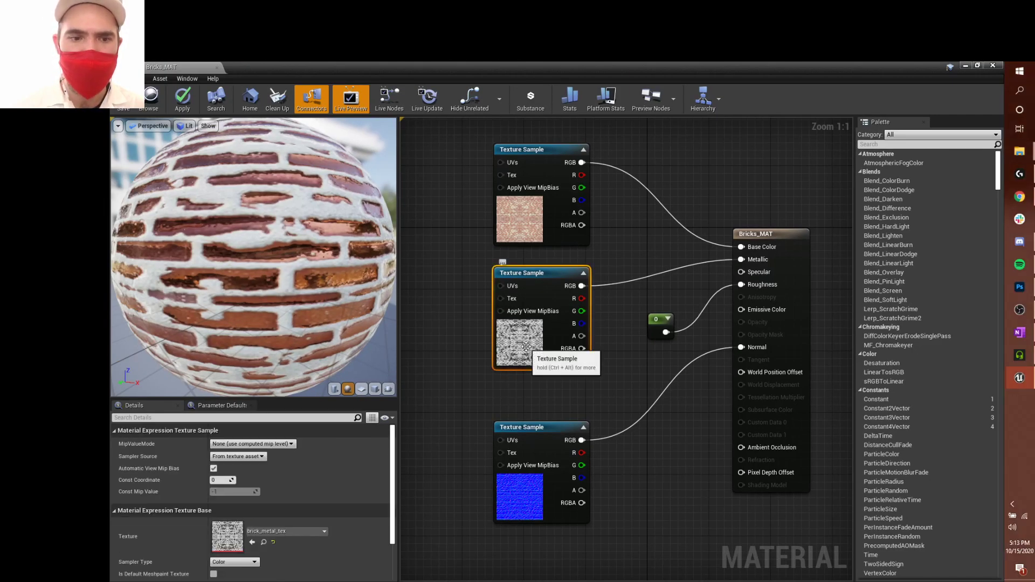
double_click(228, 537)
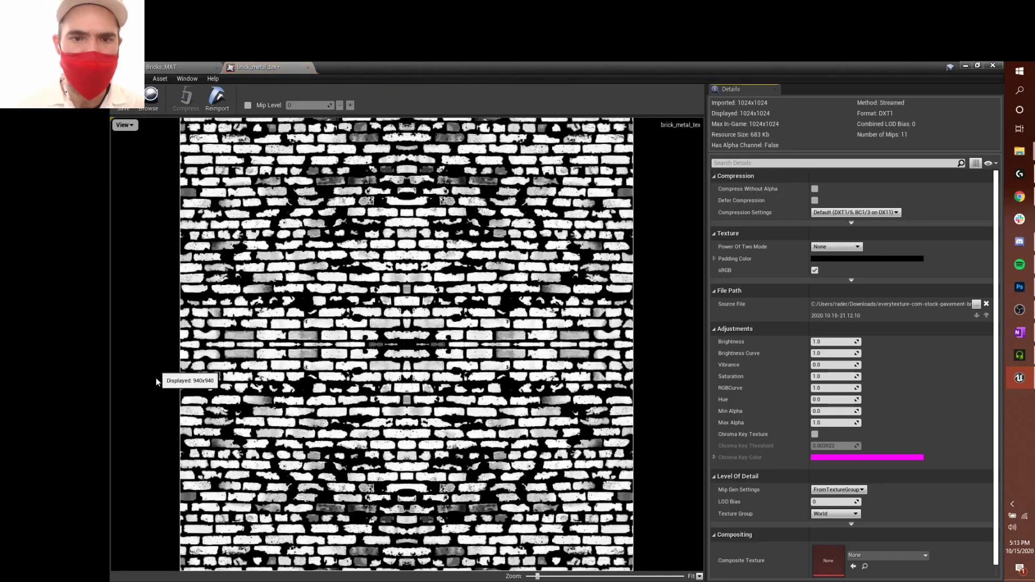
left_click(191, 66)
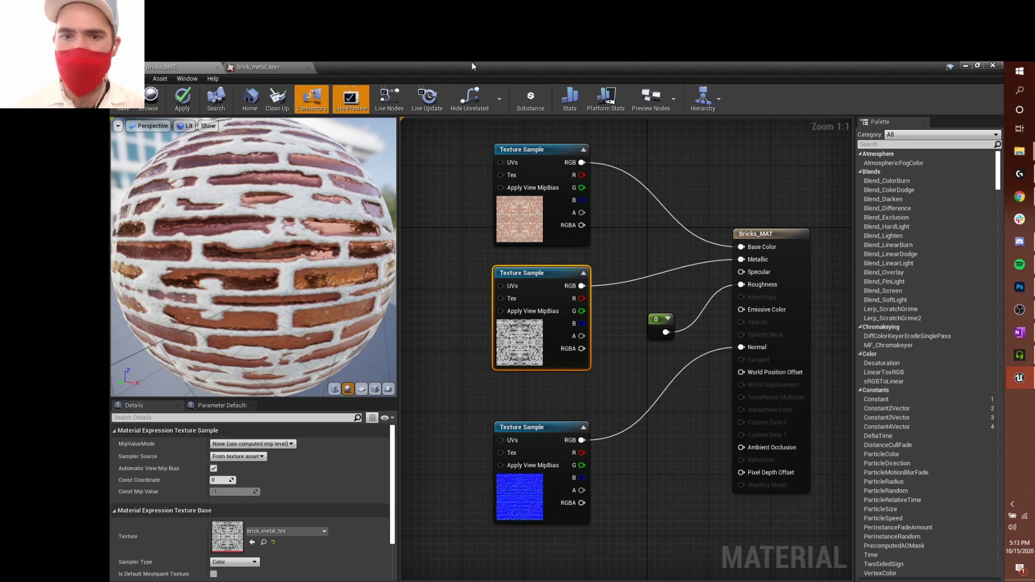
Import BrickSmile_Emissive.png from the Desktop into the Textures folder and open it in the texture editor
right_click_drag(621, 221, 634, 267)
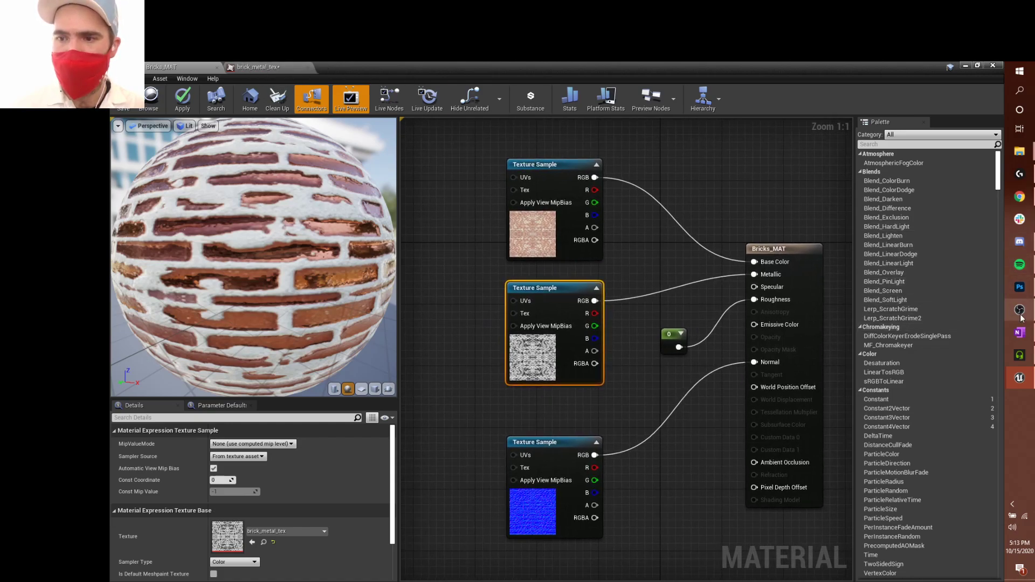
double_click(403, 68)
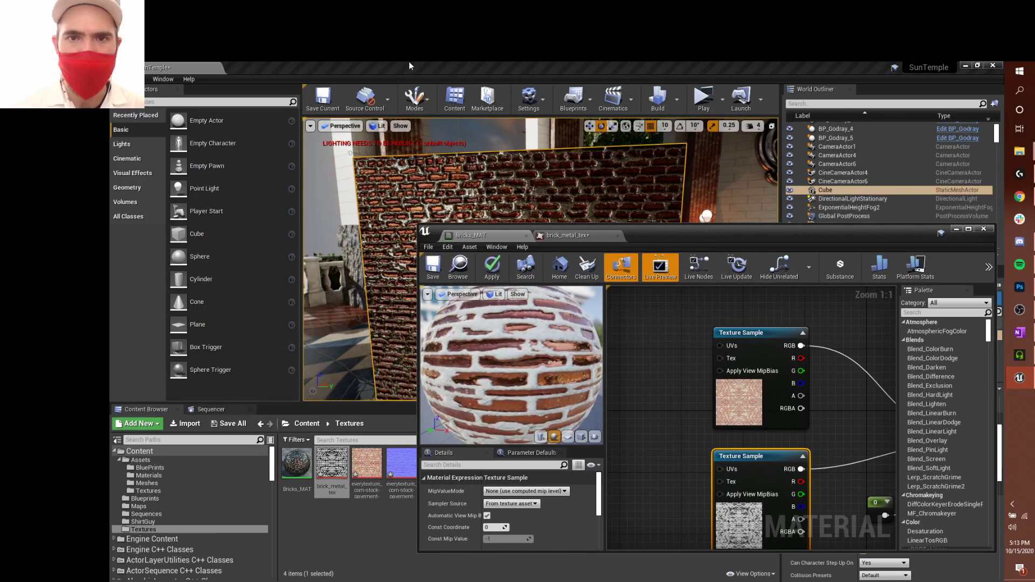
left_click(194, 424)
left_click(259, 178)
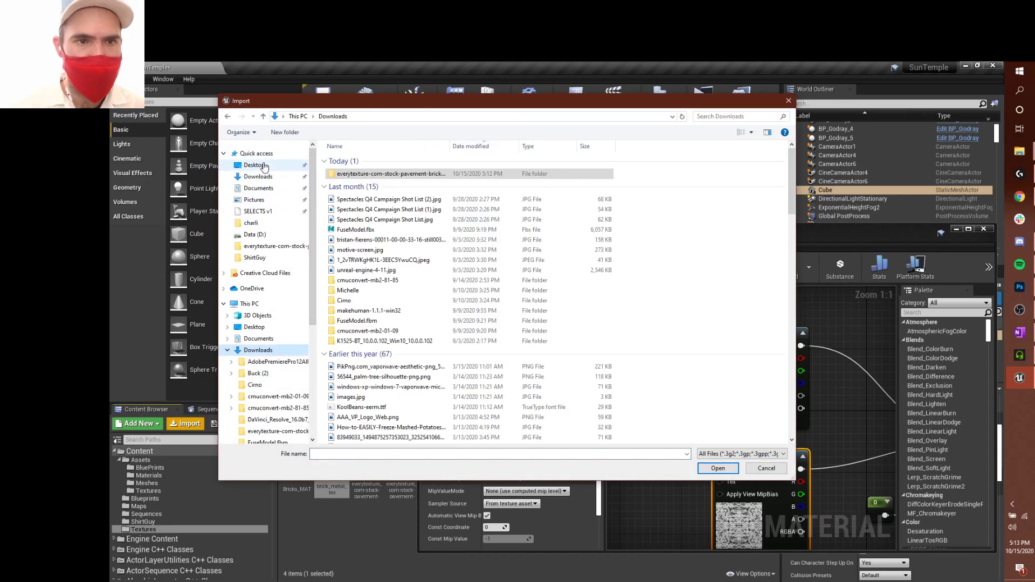
left_click(259, 165)
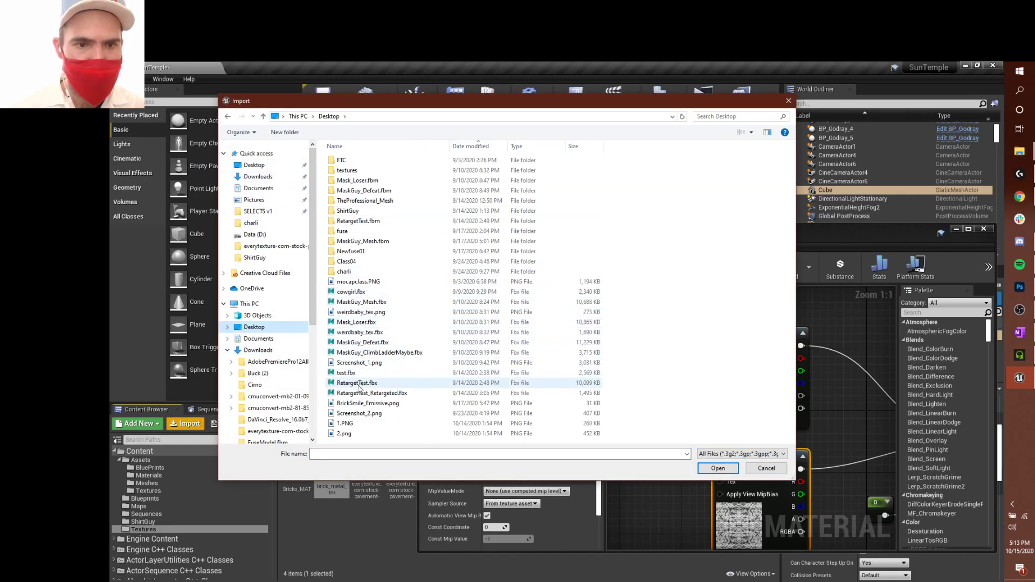
double_click(378, 404)
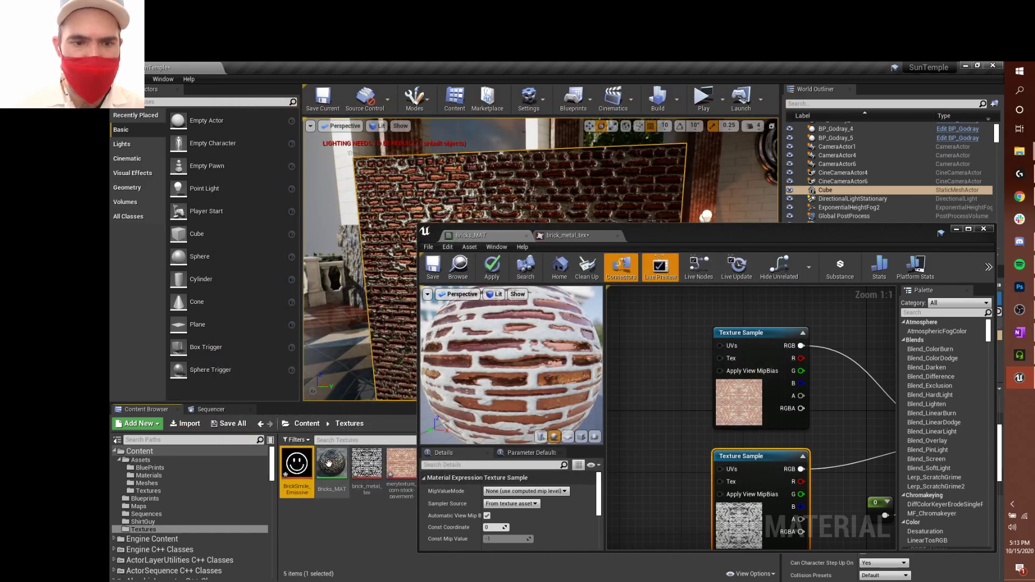
double_click(295, 466)
left_click_drag(729, 231, 645, 119)
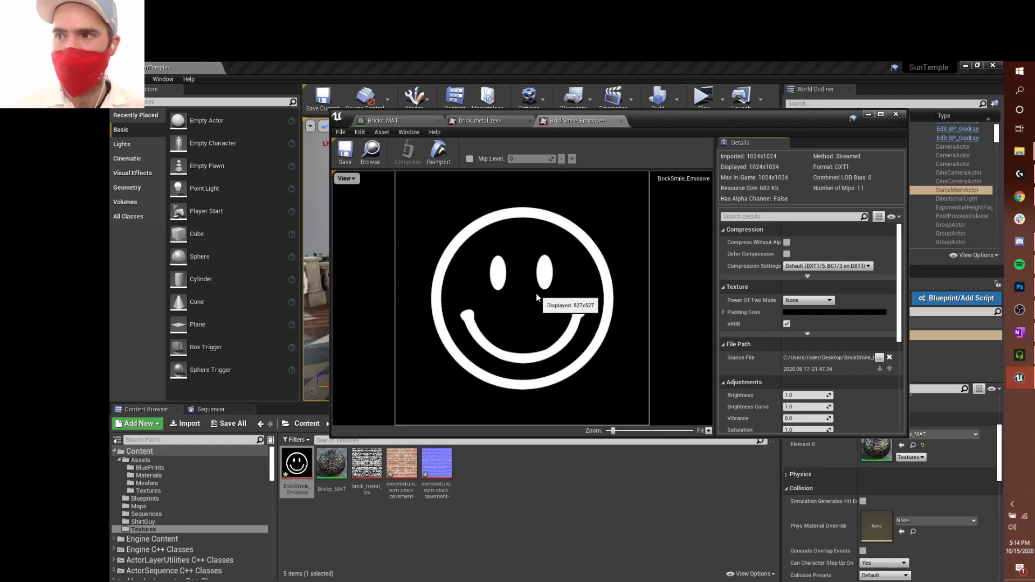
Save the BrickSmile_Emissive texture and return to the Bricks_MAT graph
left_click_drag(636, 127, 622, 144)
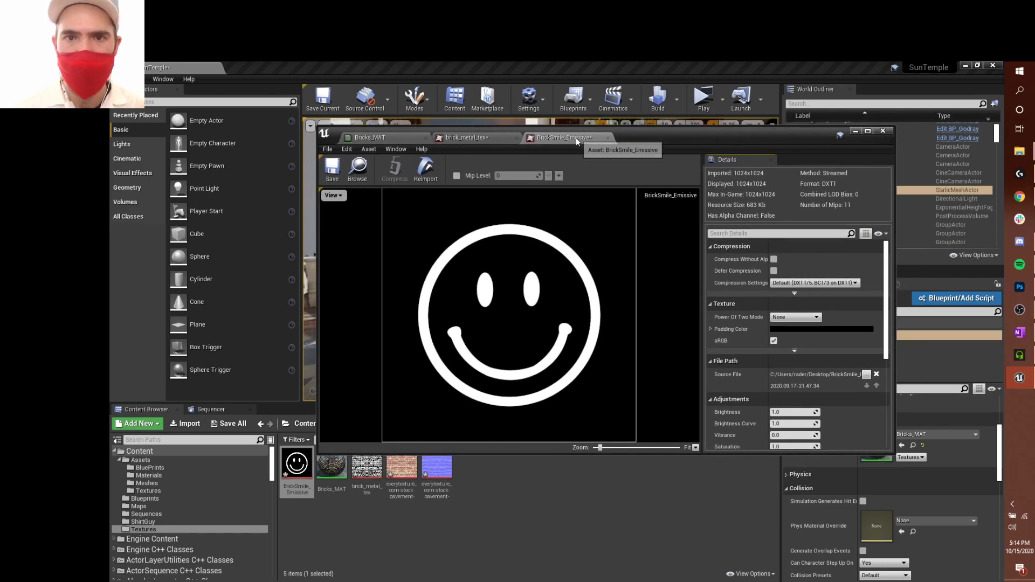
left_click(333, 178)
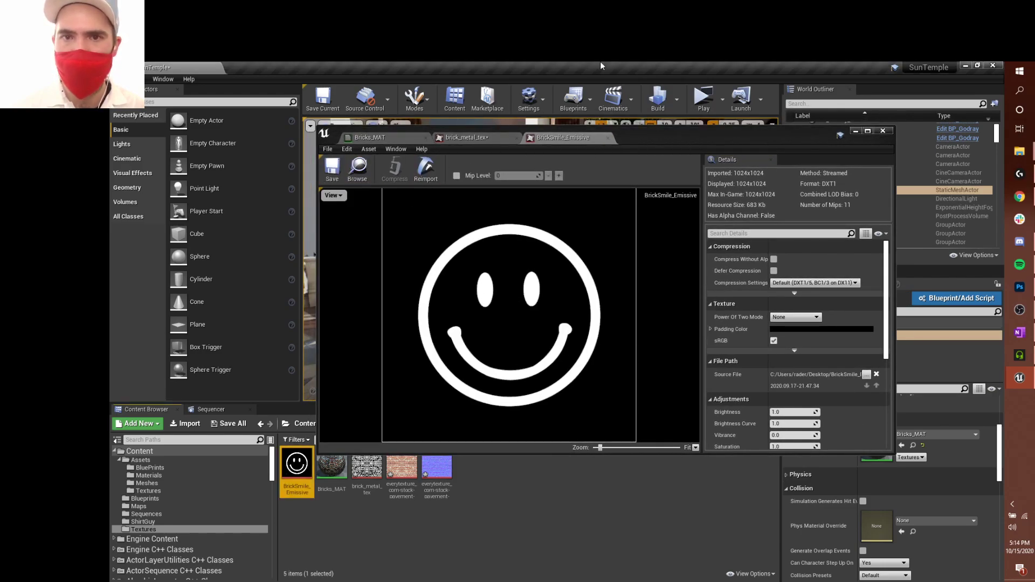
left_click(393, 138)
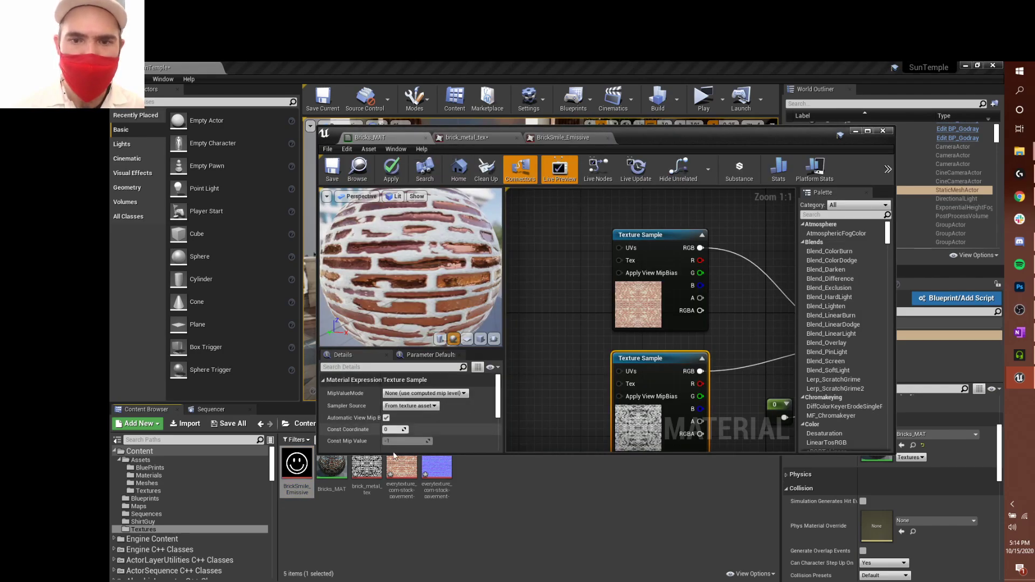
Add BrickSmile_Emissive as a Texture Sample, connect its RGB output to Emissive Color, and reposition the roughness constant clear of the wire
left_click_drag(297, 463, 545, 351)
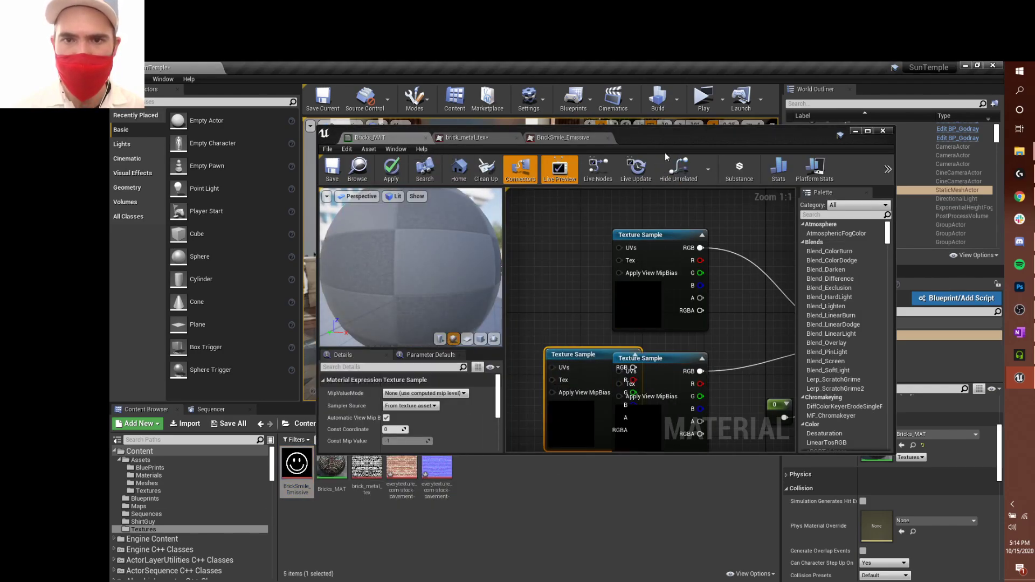
double_click(654, 137)
right_click_drag(653, 352, 696, 368)
left_click_drag(672, 536, 480, 240)
left_click_drag(563, 348, 800, 341)
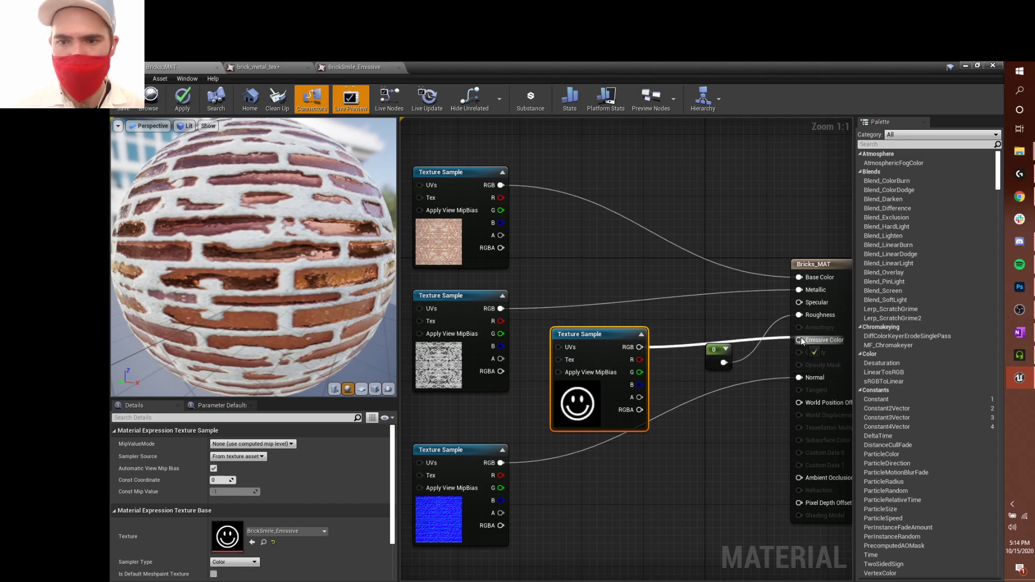
left_click_drag(709, 361, 701, 322)
Change the material preview mesh to a plane and orient it to show the whole smiley face on the bricks
scroll(259, 308, "down", 4)
left_click_drag(259, 308, 301, 334)
left_click(360, 389)
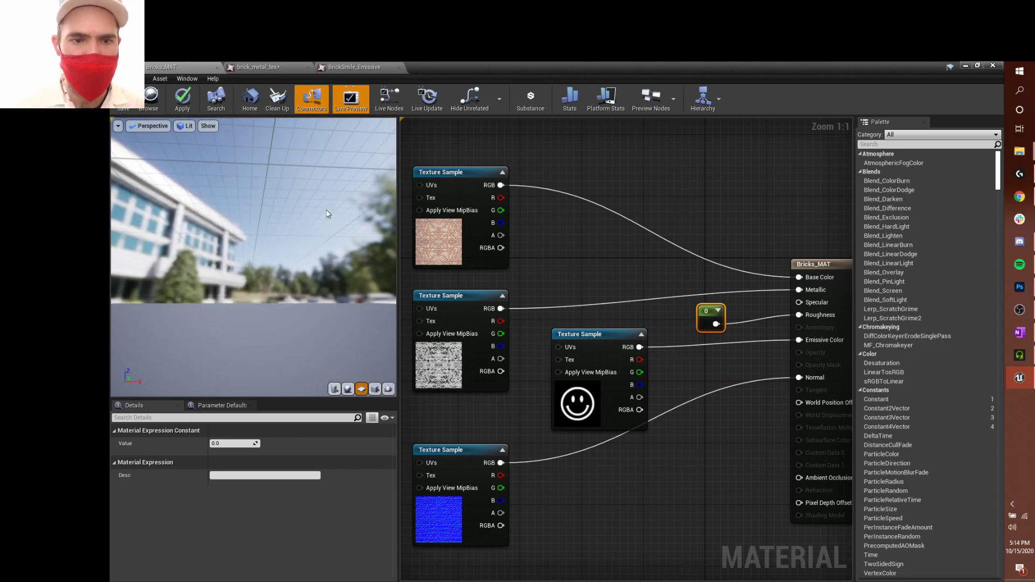
left_click_drag(305, 262, 281, 258)
scroll(277, 267, "up", 5)
scroll(264, 259, "down", 5)
Rearrange the Texture Sample nodes into one column, with the smiley sample between the metallic mask and the normal map
left_click_drag(574, 396, 558, 389)
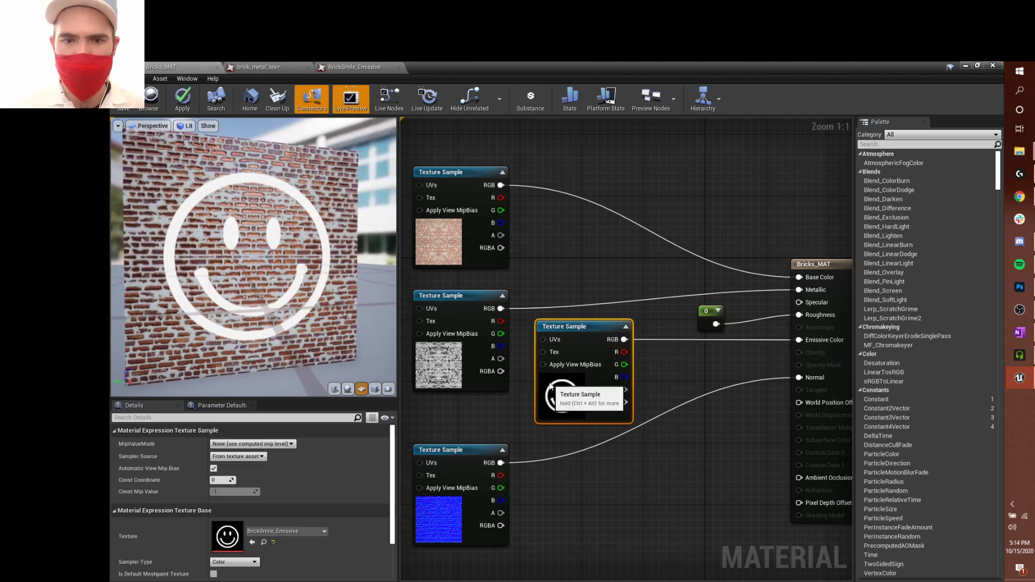
left_click_drag(448, 505, 448, 551)
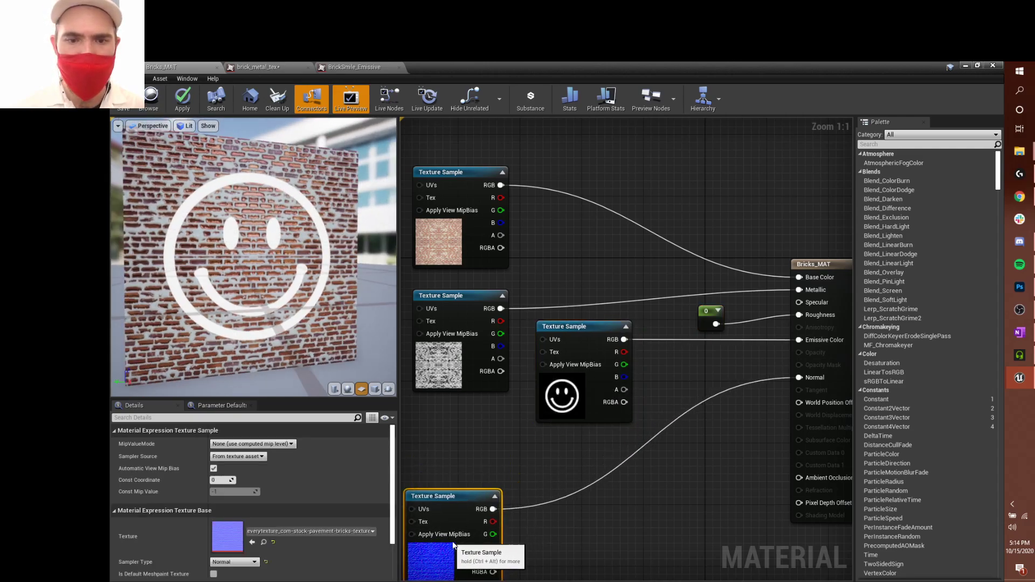
left_click_drag(457, 399, 448, 173)
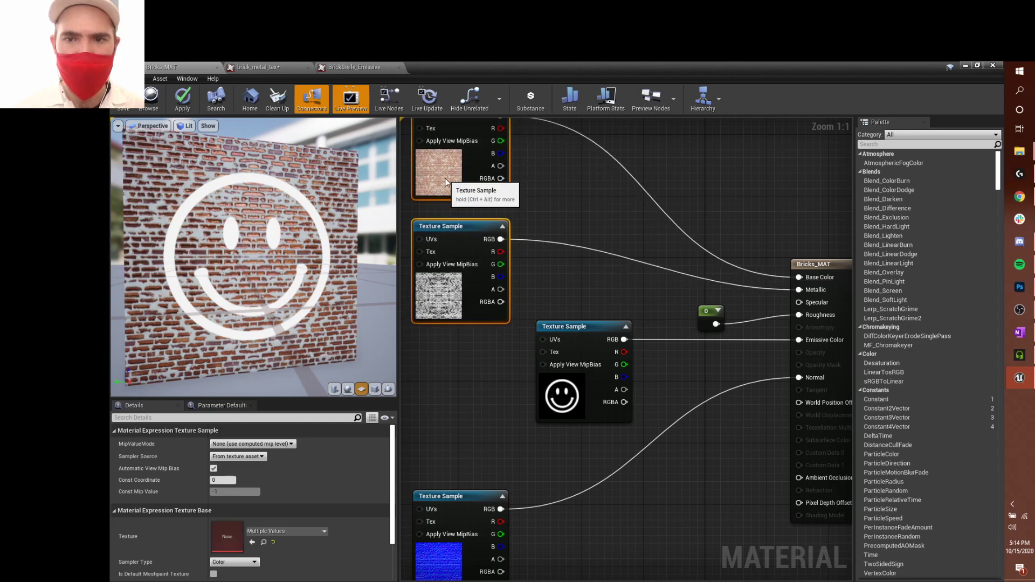
left_click_drag(557, 360, 431, 376)
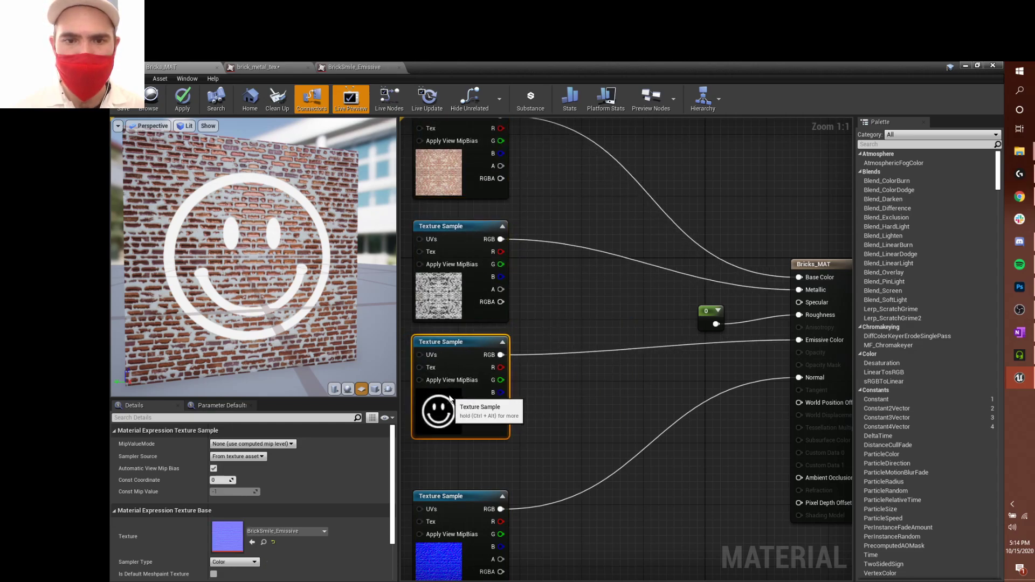
Insert a Multiply node between the smiley sample and Emissive Color, feeding the sample's RGB output into input A
right_click_drag(597, 399, 603, 399)
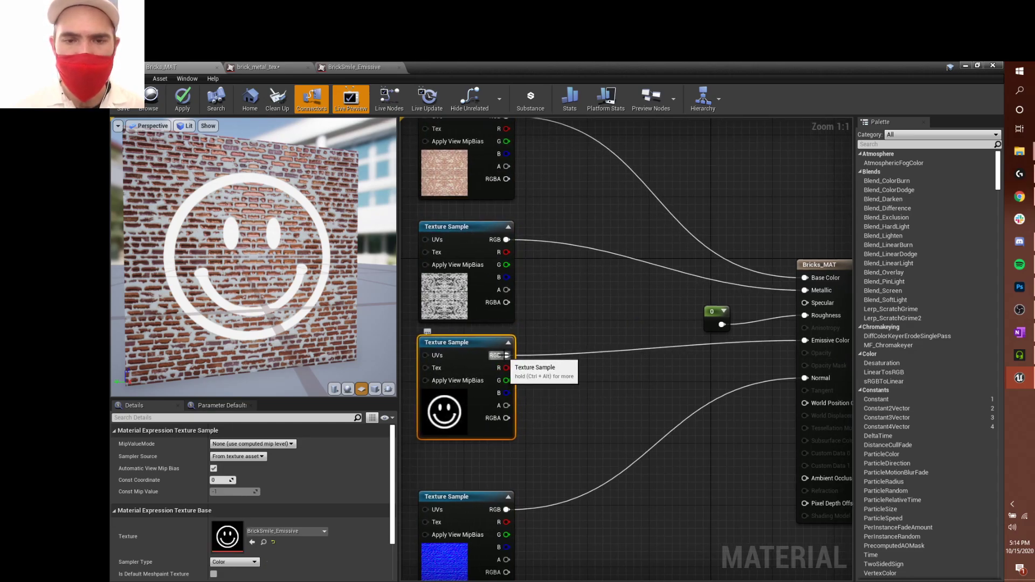
left_click(604, 392)
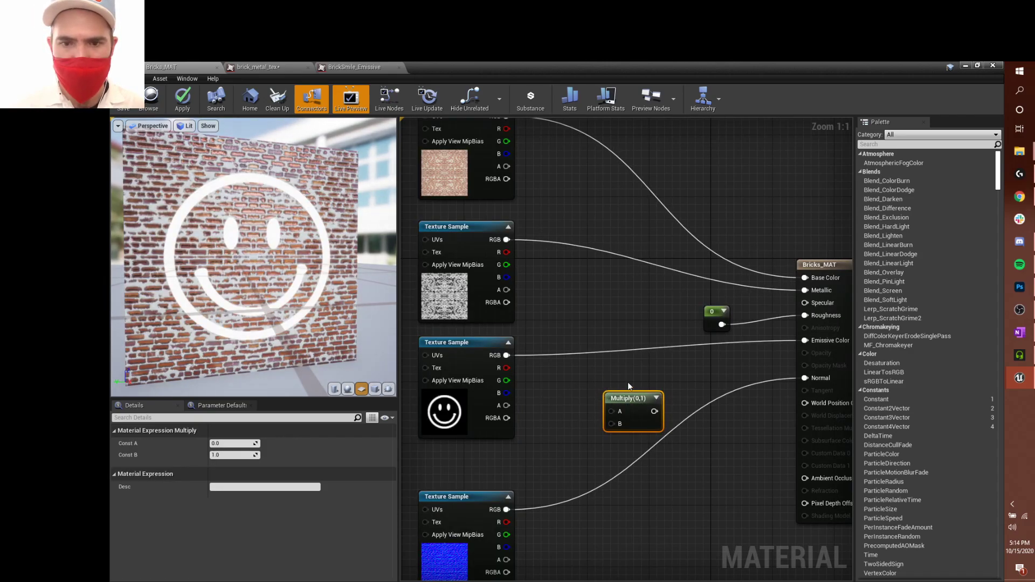
left_click_drag(634, 401, 683, 380)
left_click_drag(807, 342, 806, 340)
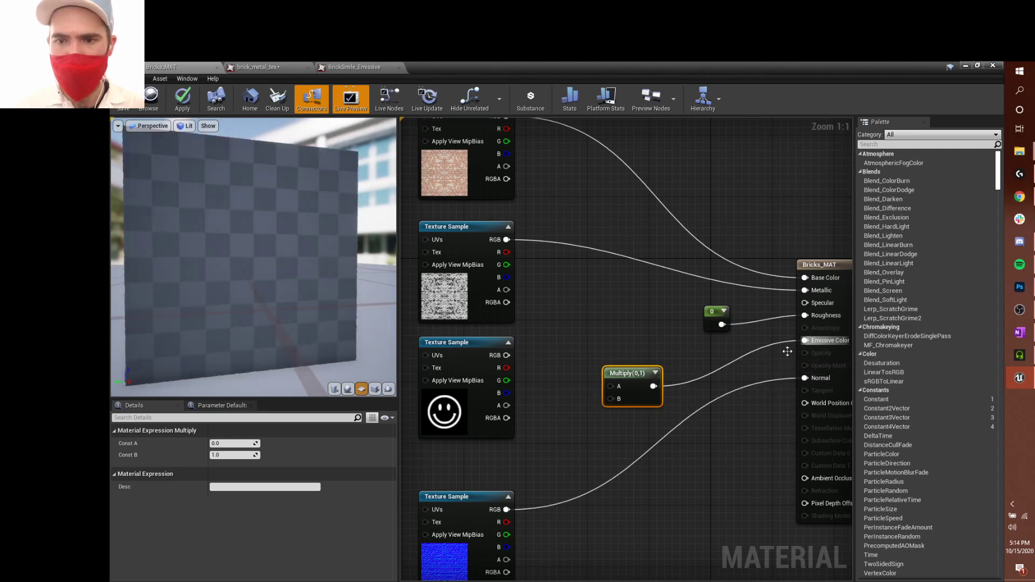
left_click_drag(507, 358, 534, 363)
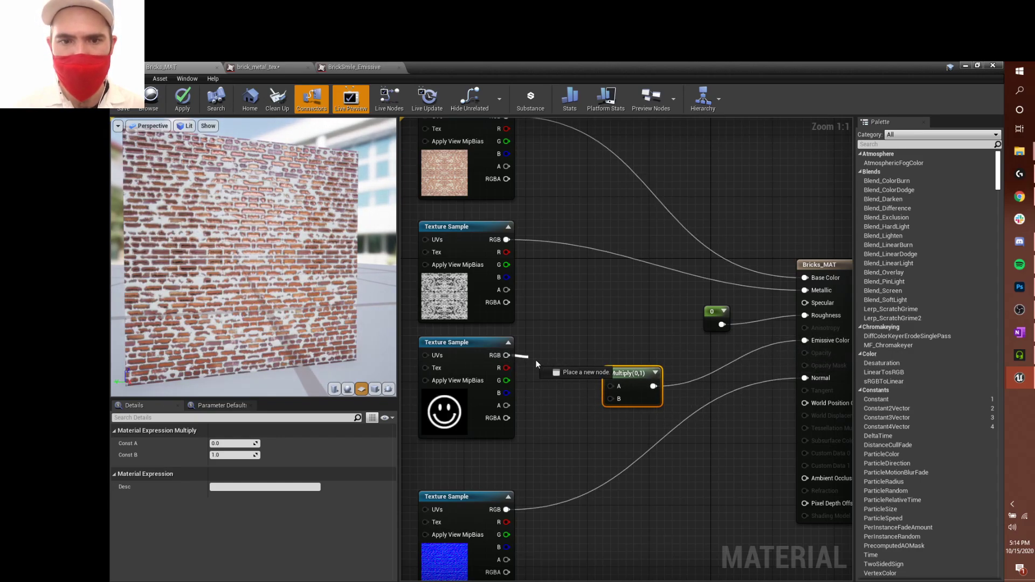
left_click_drag(609, 380, 613, 386)
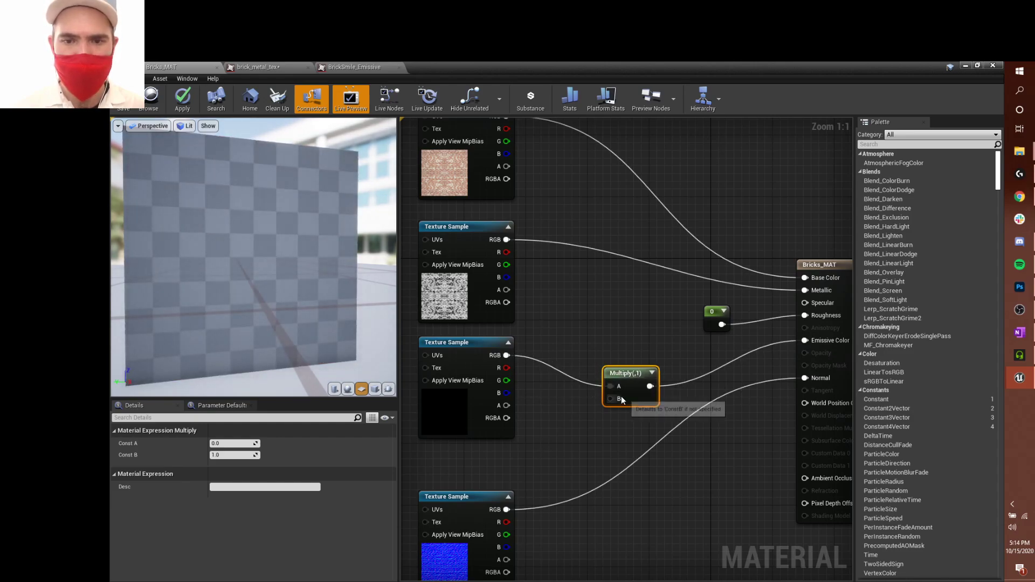
left_click_drag(621, 399, 644, 375)
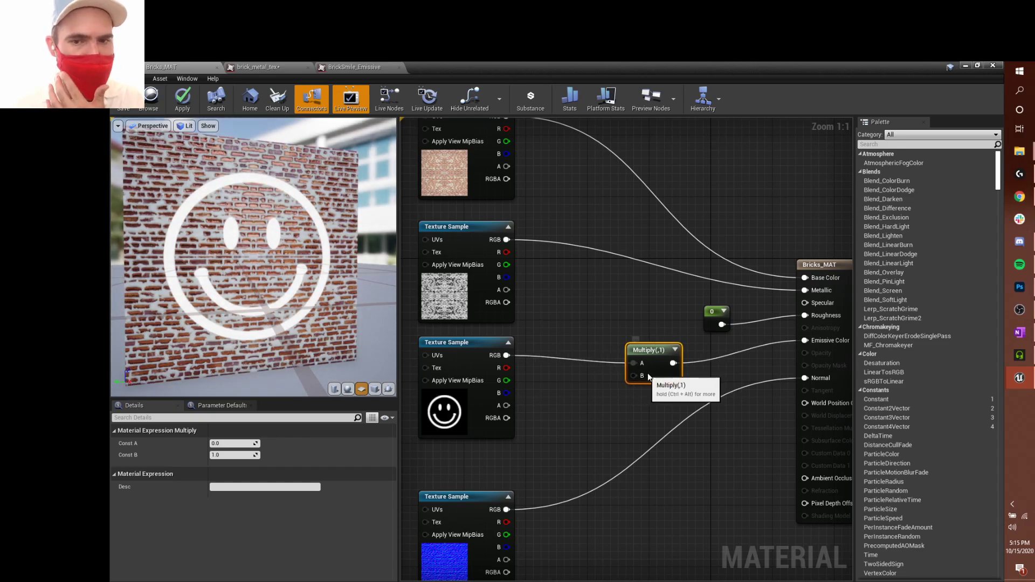
Add a Constant node, connect it to the Multiply node's B input, and set its value to 1
left_click(561, 403)
left_click_drag(568, 412, 635, 376)
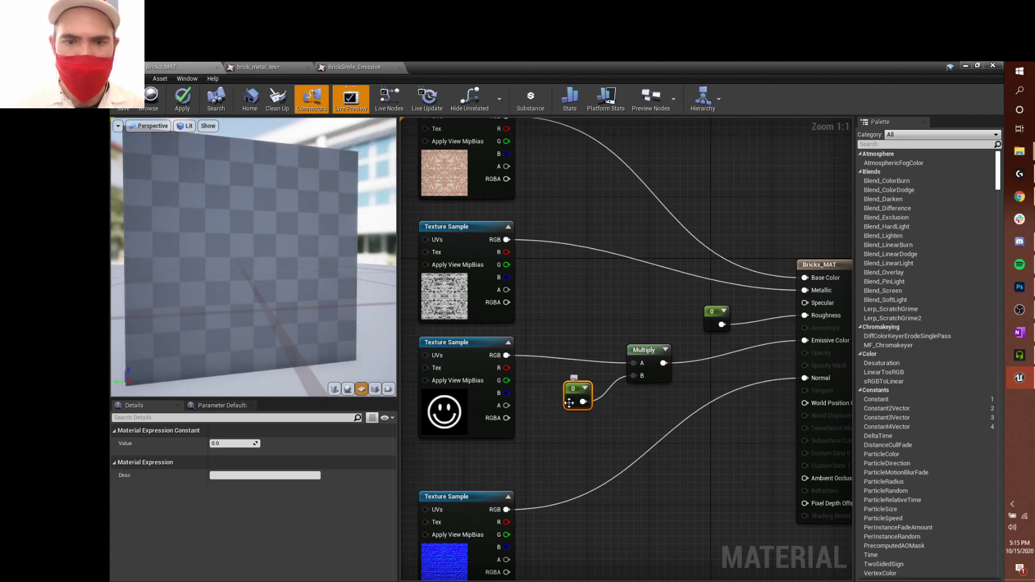
left_click(237, 443)
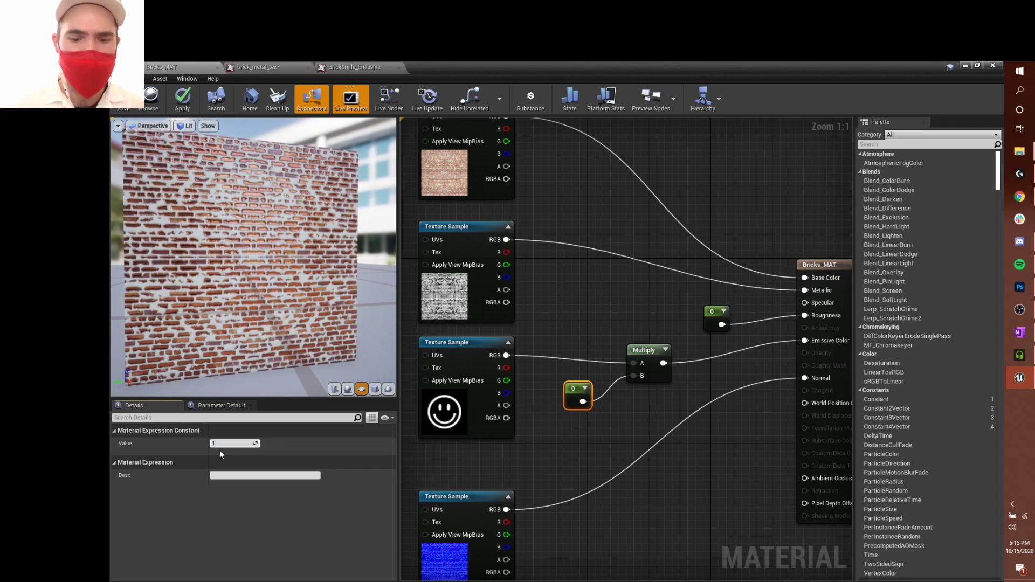
key("Return")
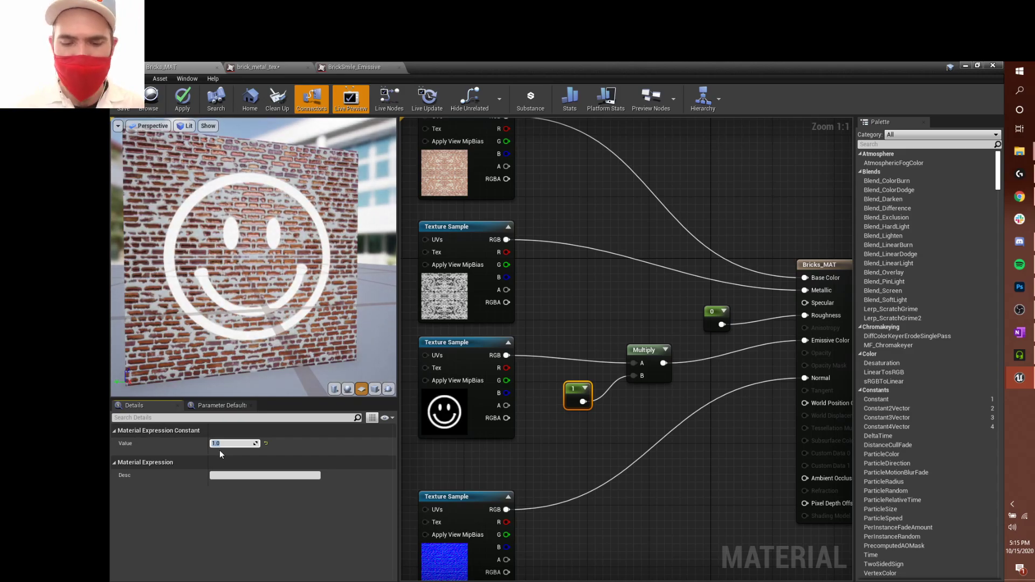
Try an emissive multiplier of 1000 and reduce the constant's value to 100
type("1000")
key("Return")
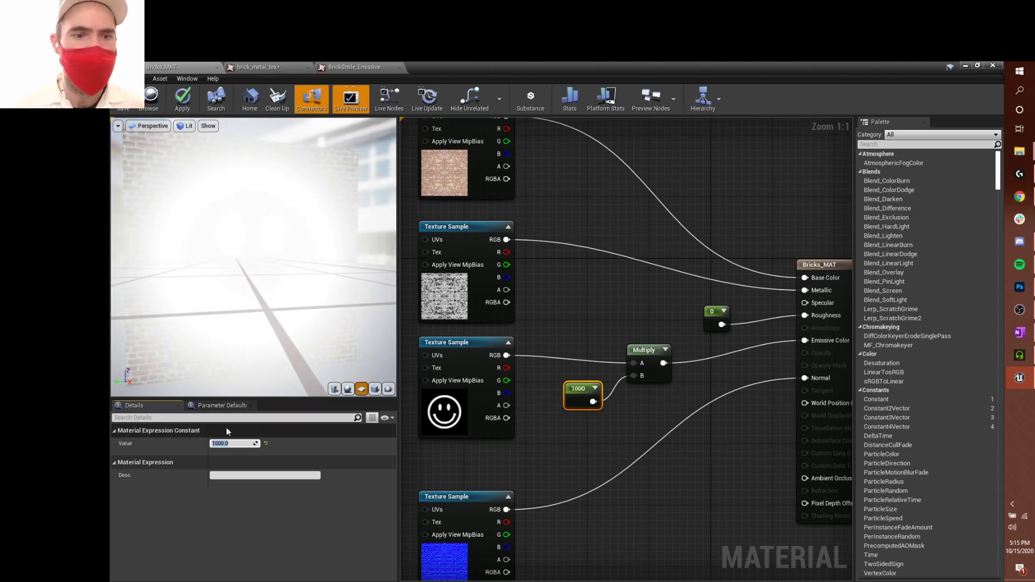
type("100")
key("Return")
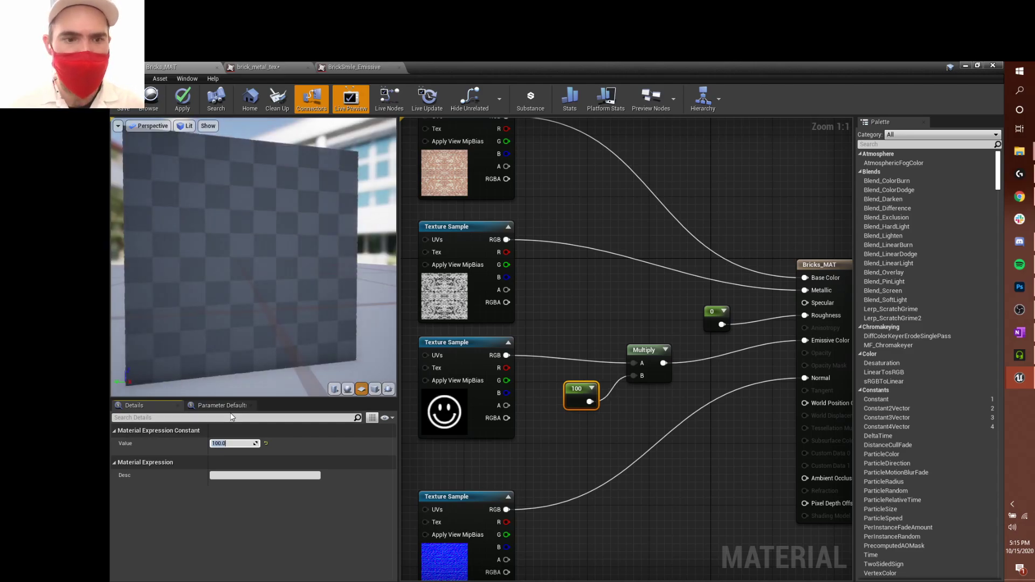
Save the Bricks_MAT material and minimize its editor to return to the SunTemple level
left_click_drag(232, 345, 110, 159)
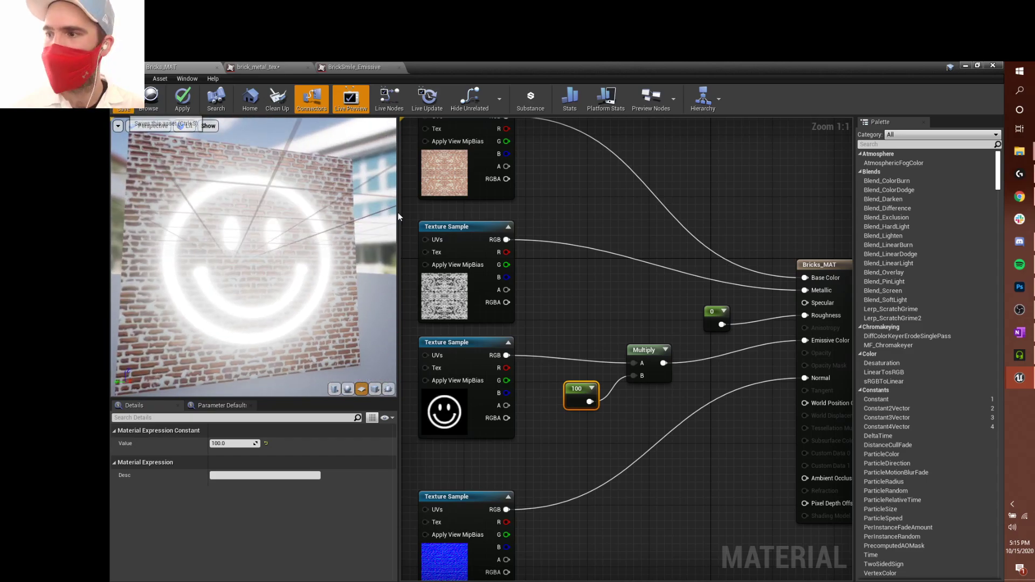
key("ctrl+s")
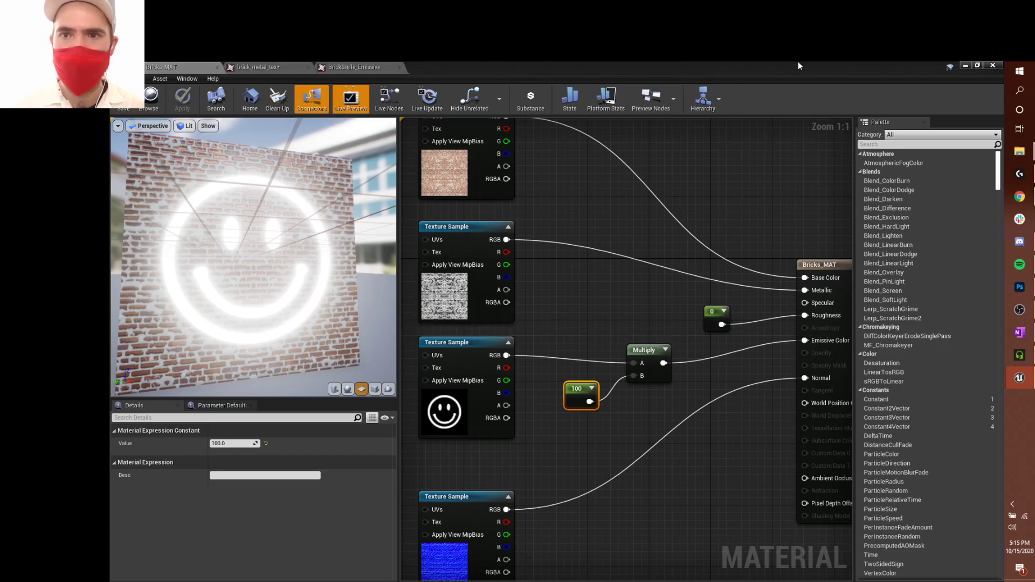
left_click(965, 65)
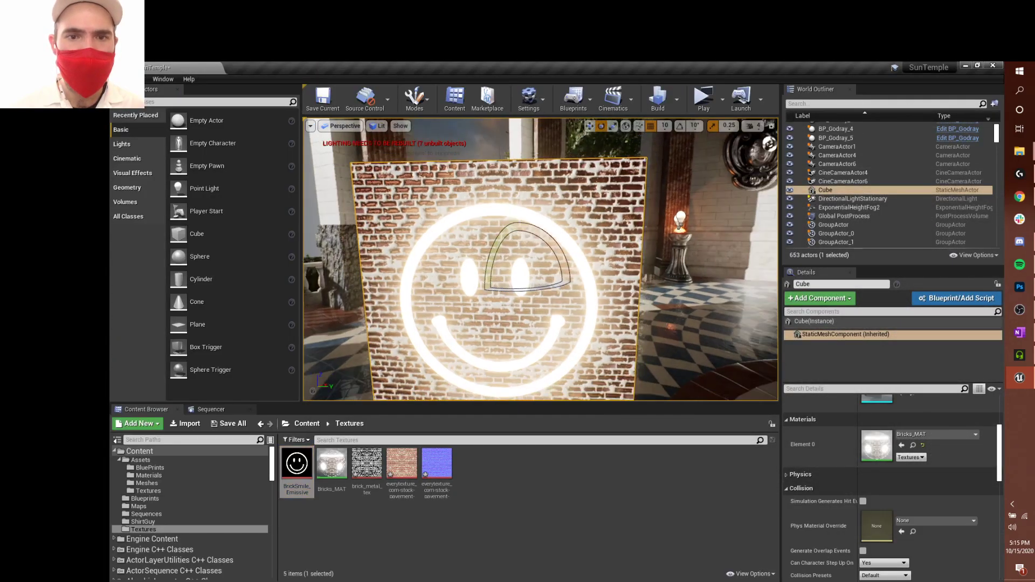
Examine the glowing smiley faces on the cube and their effect on the surroundings from several angles
right_click_drag(544, 258, 459, 248)
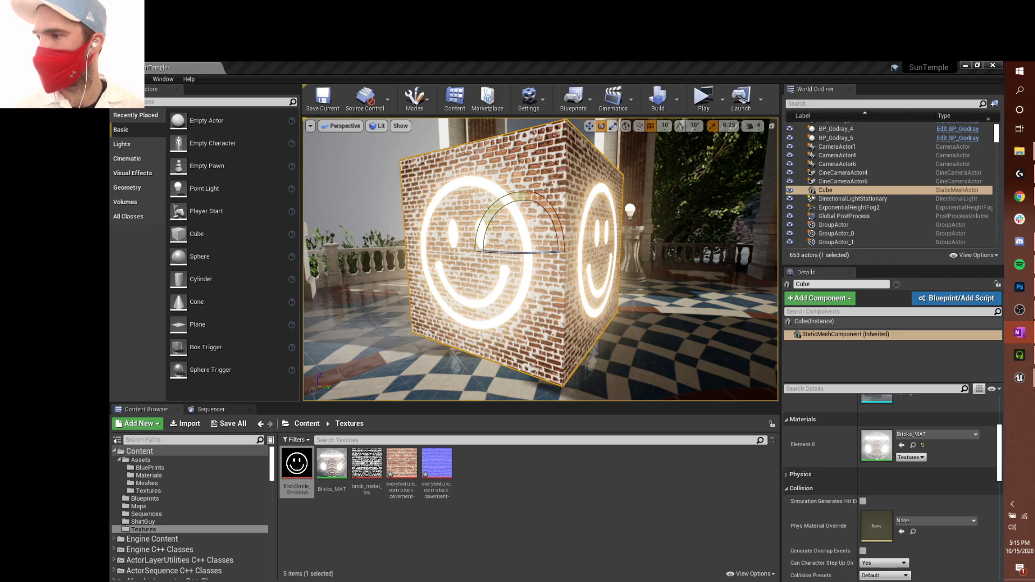
right_click_drag(636, 324, 606, 323)
key("d")
key("w")
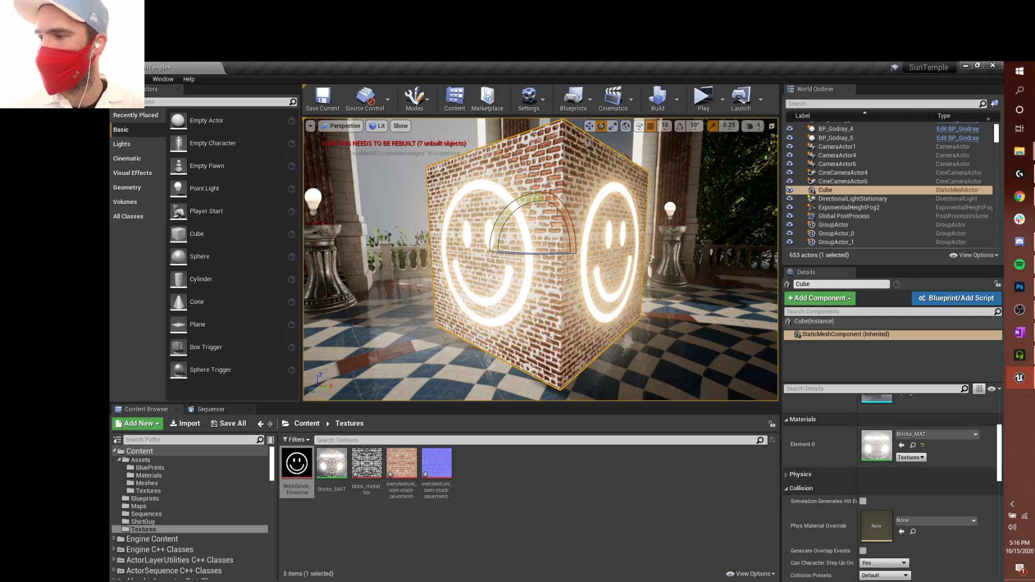
right_click_drag(618, 368, 640, 373)
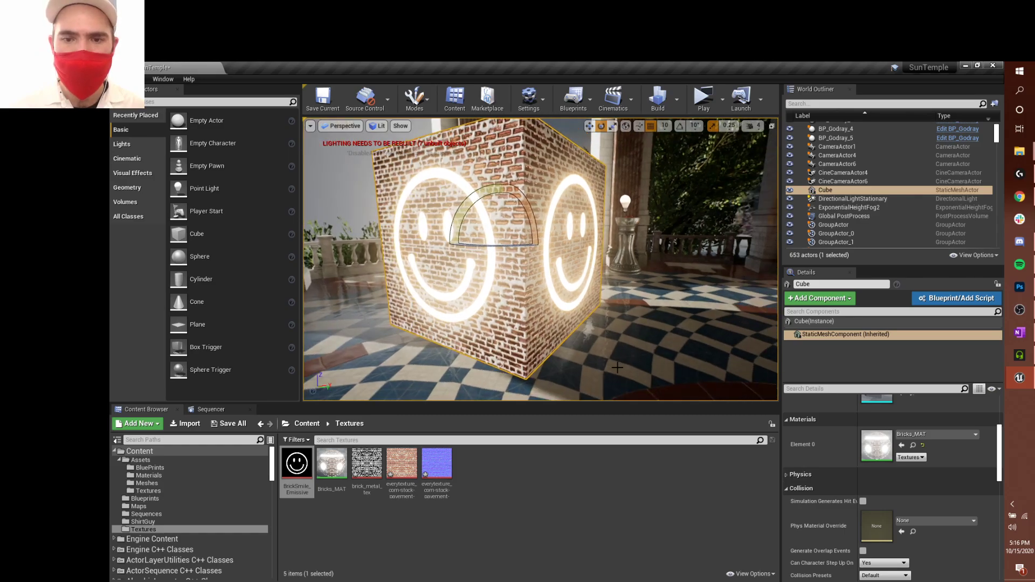
Enlarge the level viewport and place a Point Light on the floor in front of the cube
left_click_drag(610, 403, 609, 449)
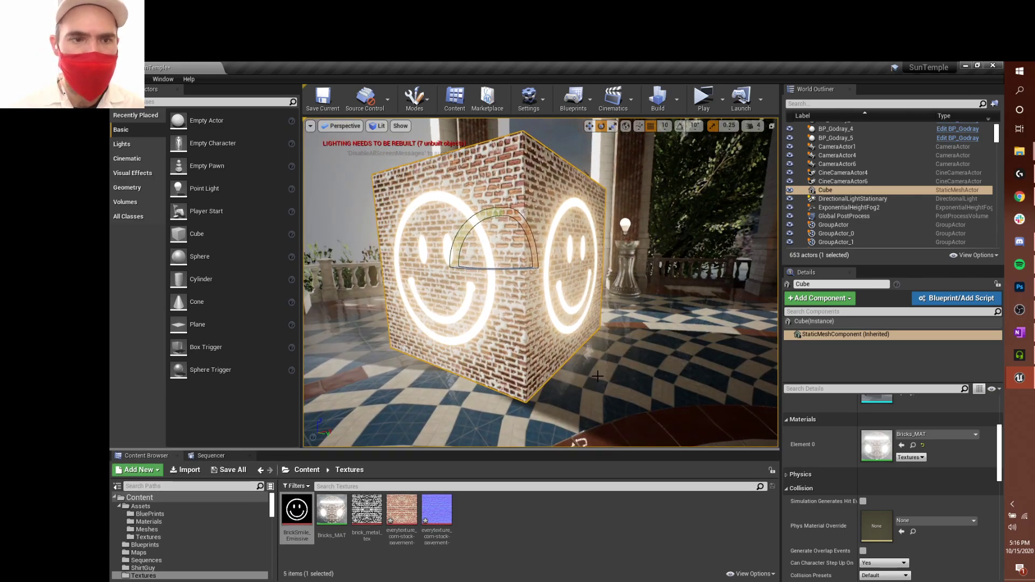
left_click(124, 144)
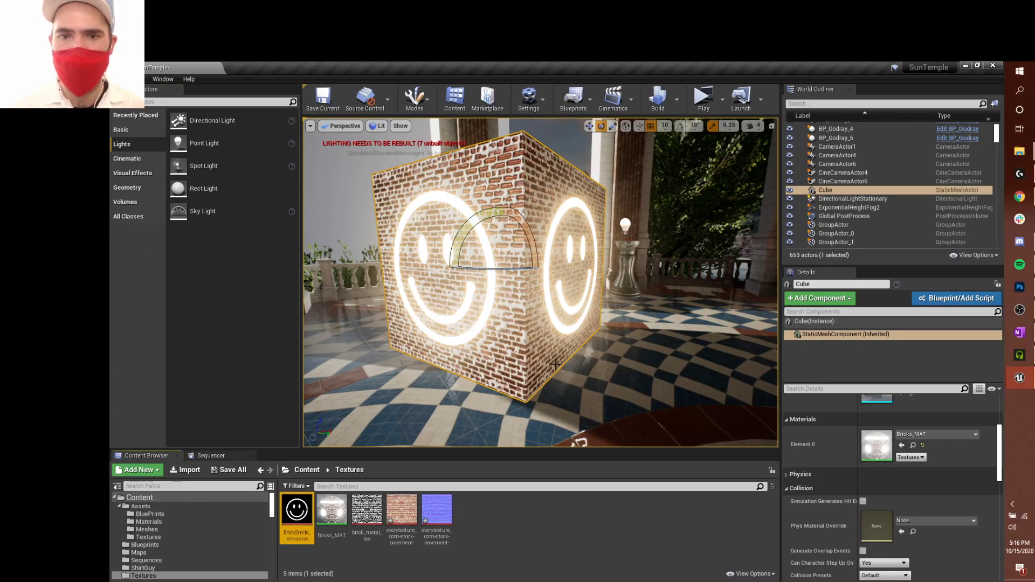
key("d")
mouse_move(556, 364)
right_mouse_down()
mouse_move(598, 368)
mouse_move(544, 367)
right_mouse_up()
key("s")
left_click_drag(259, 153, 503, 361)
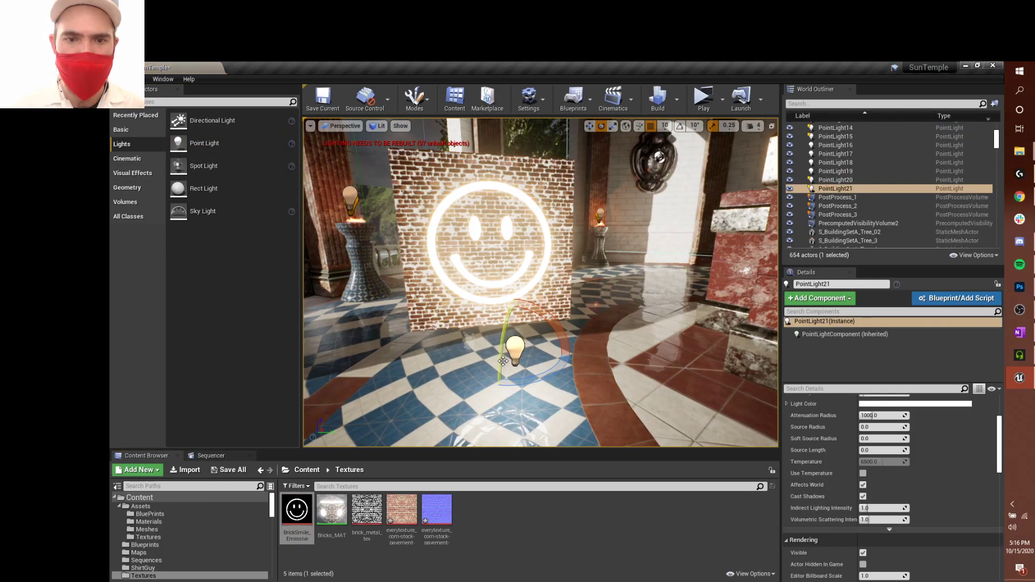
Raise the point light off the floor and move it beside the cube, to about X -80, Y -320, Z 350
key("w")
left_click_drag(515, 322, 606, 275)
left_click(518, 249)
left_click(513, 262)
right_click_drag(649, 378, 728, 380)
key("a")
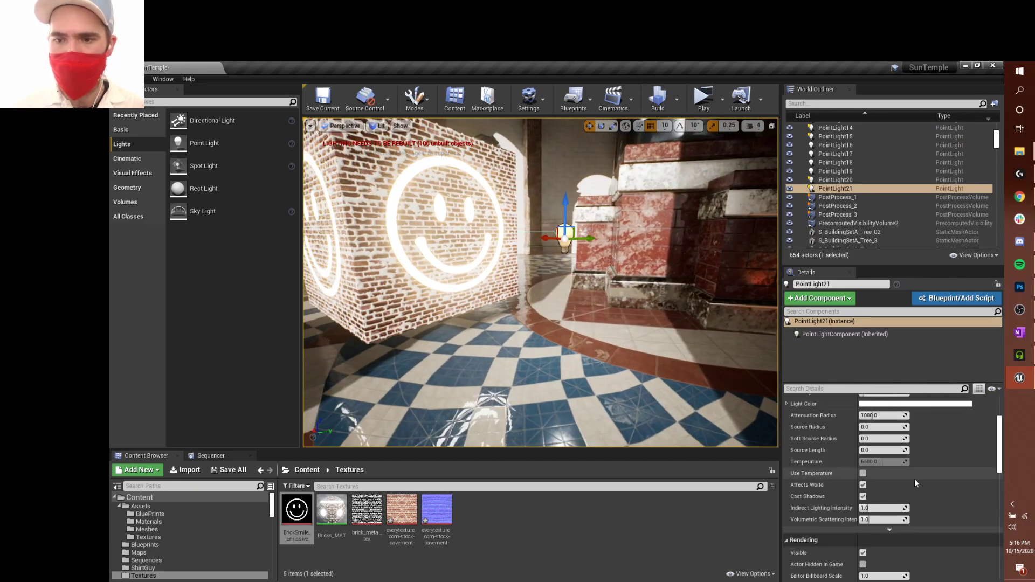
Set the point light's intensity to 800 cd and view the lighting on the floor around the cube
scroll(914, 478, "up", 5)
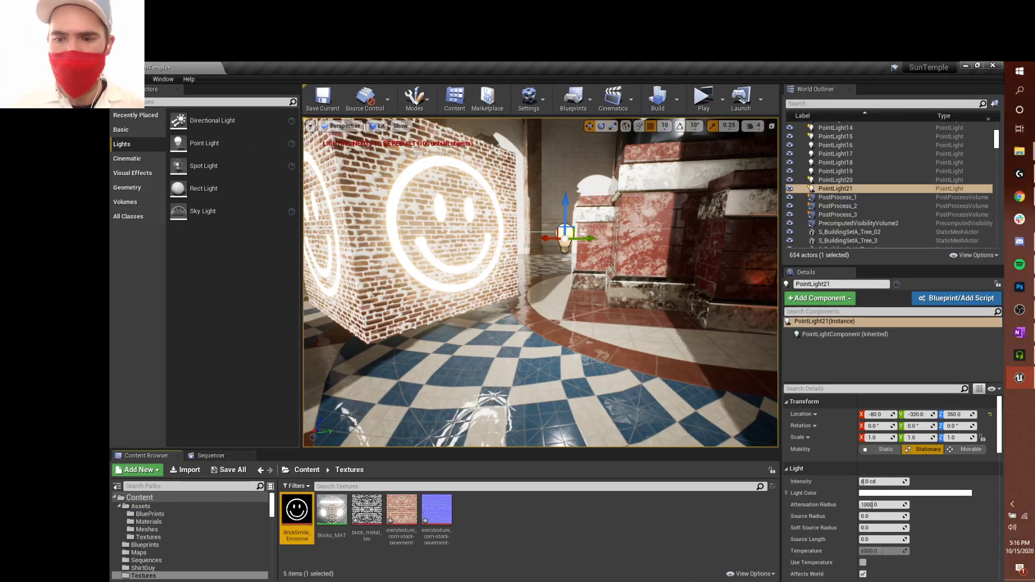
scroll(909, 495, "down", 2)
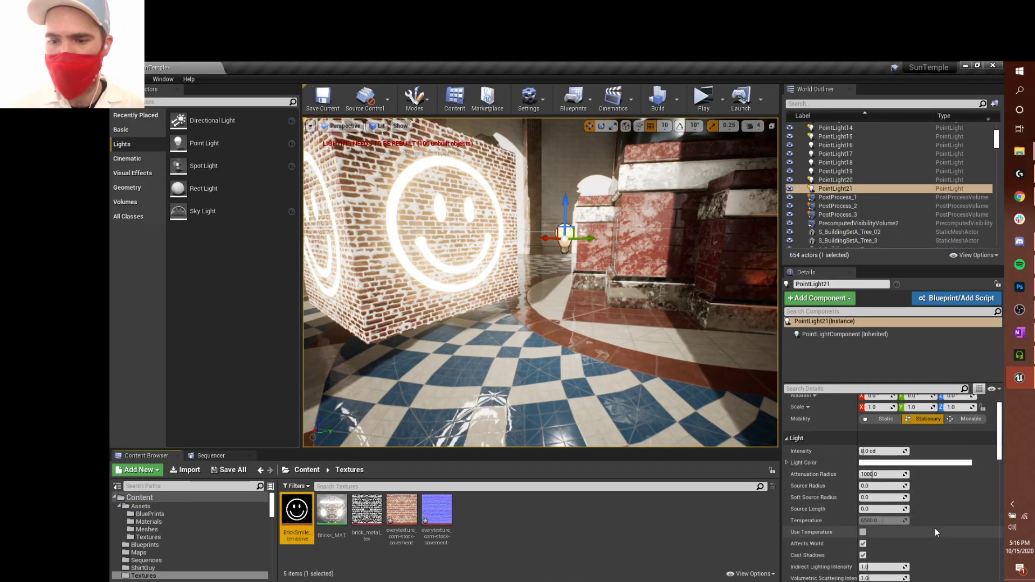
left_click(890, 455)
type("80")
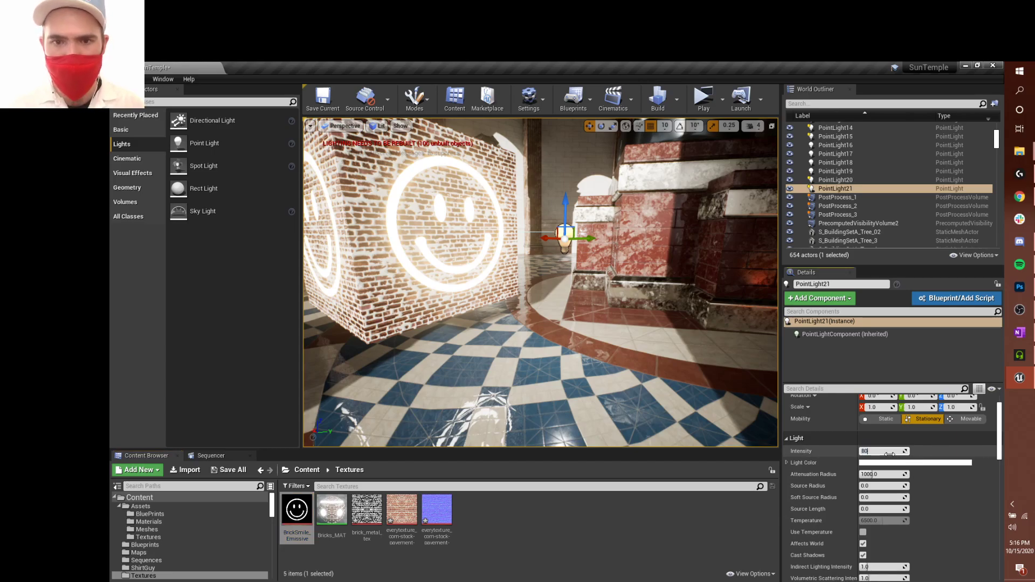
type("0")
key("Return")
mouse_move(606, 393)
right_mouse_down()
mouse_move(577, 393)
mouse_move(599, 391)
mouse_move(591, 384)
right_mouse_up()
left_click(605, 393)
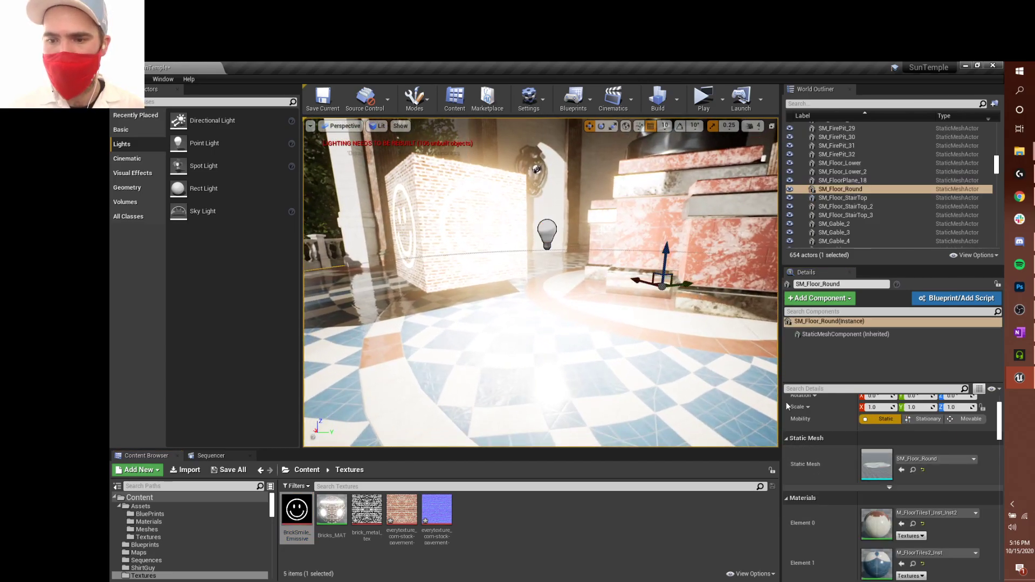
Change the point light's colour to a fully saturated magenta, hue about 308
left_click(547, 231)
left_click(894, 462)
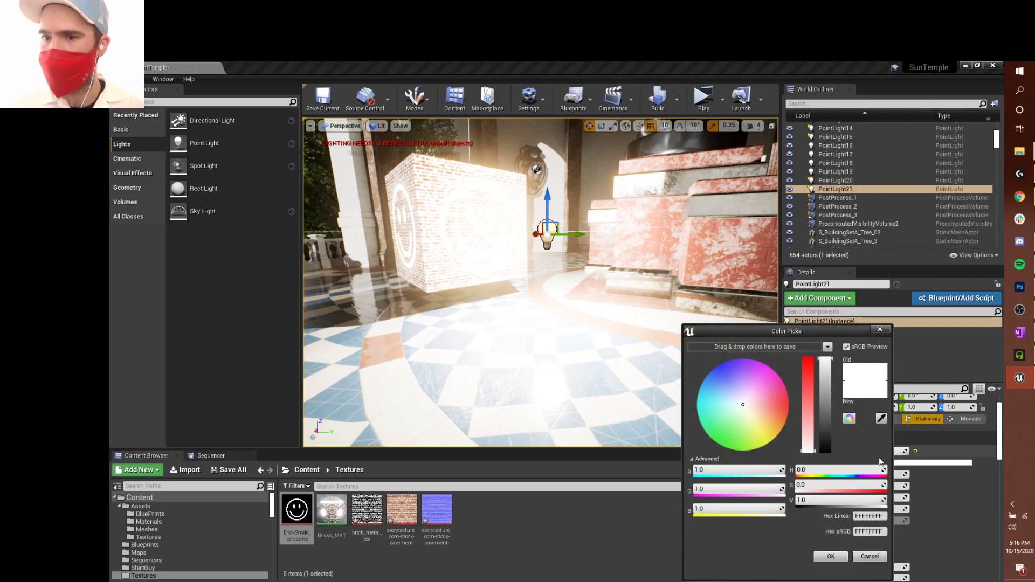
left_click(767, 372)
left_click_drag(806, 420, 811, 357)
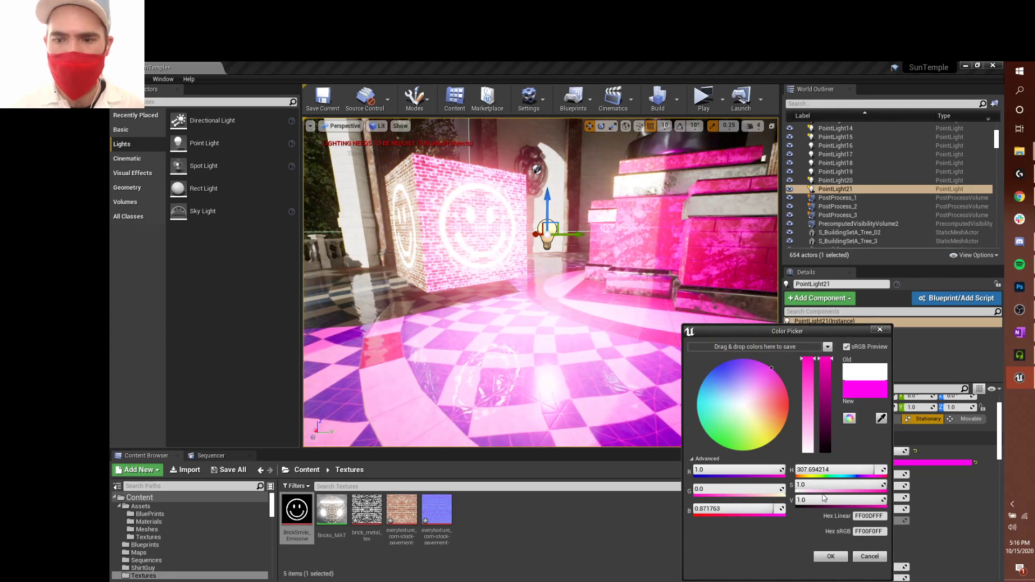
left_click(831, 557)
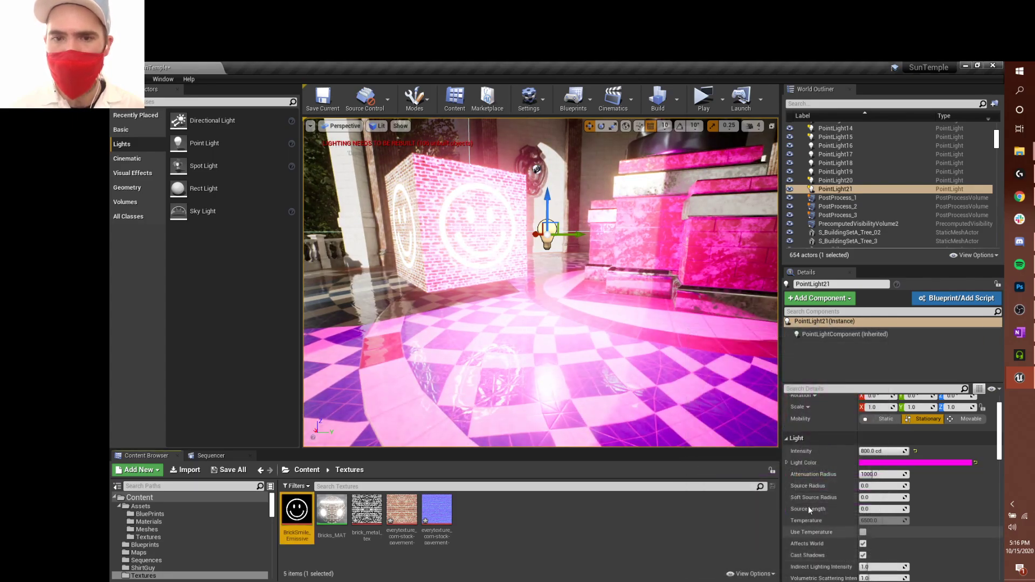
Place a Spot Light on the magenta-lit floor beside the cube and raise it so its cone points down at the tiles
mouse_move(671, 358)
right_mouse_down()
mouse_move(625, 358)
mouse_move(684, 350)
right_mouse_up()
key("d")
key("w")
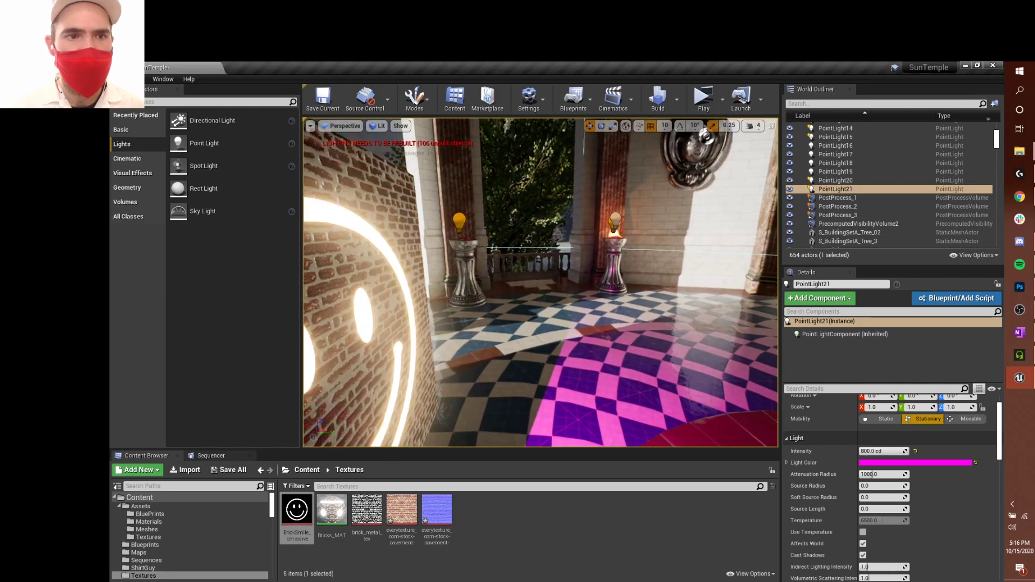
left_click_drag(204, 166, 591, 358)
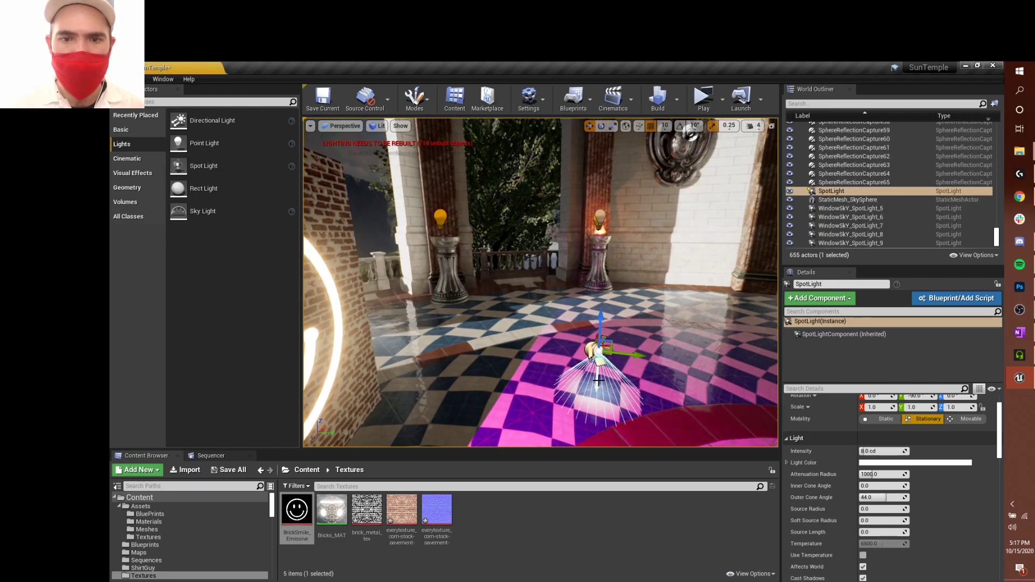
left_click_drag(591, 315, 605, 222)
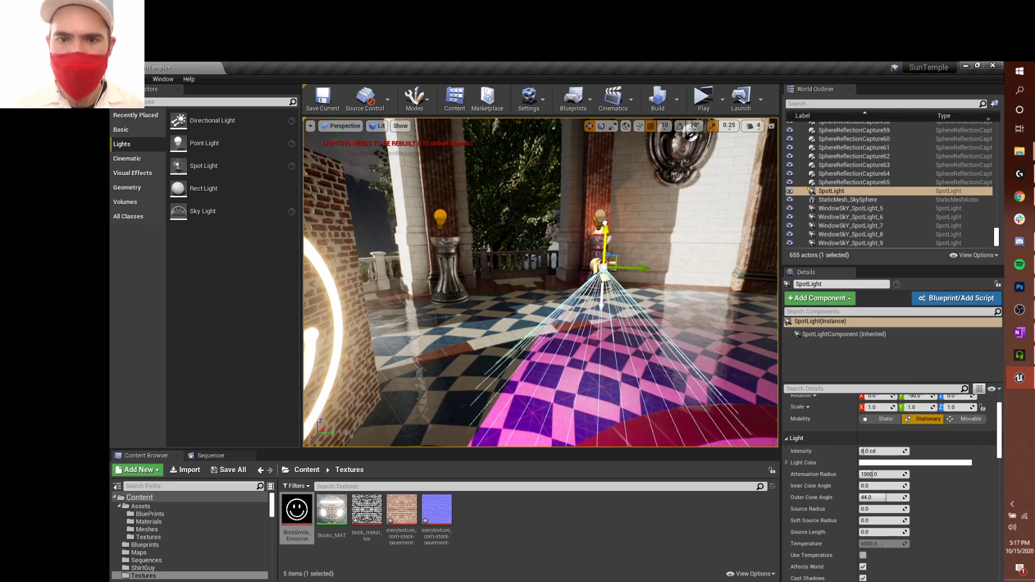
key("w")
right_click_drag(605, 222, 636, 240)
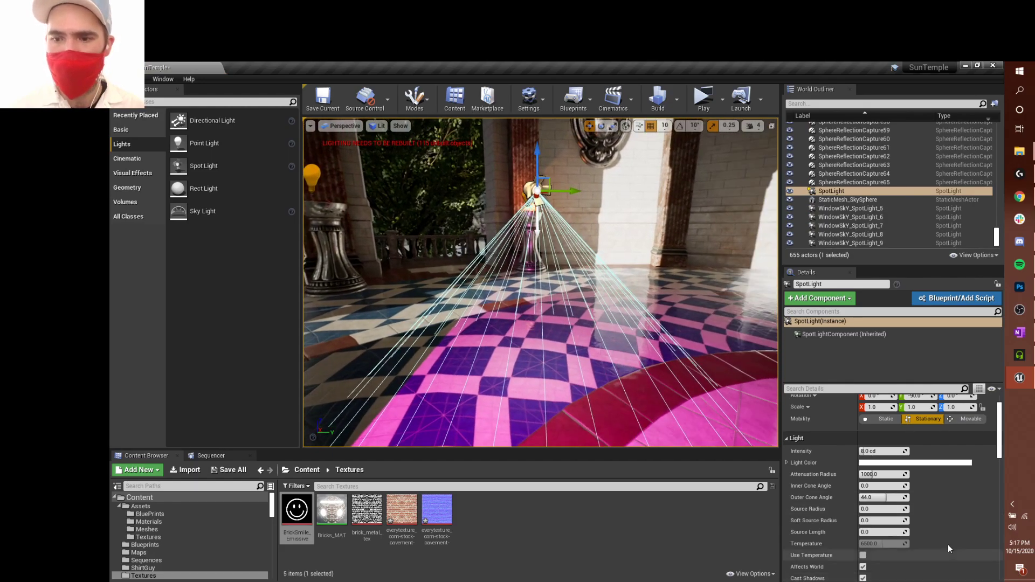
Set the spotlight's intensity to 160 cd and its light colour to a saturated yellowish green
left_click_drag(885, 451, 917, 451)
left_click(915, 462)
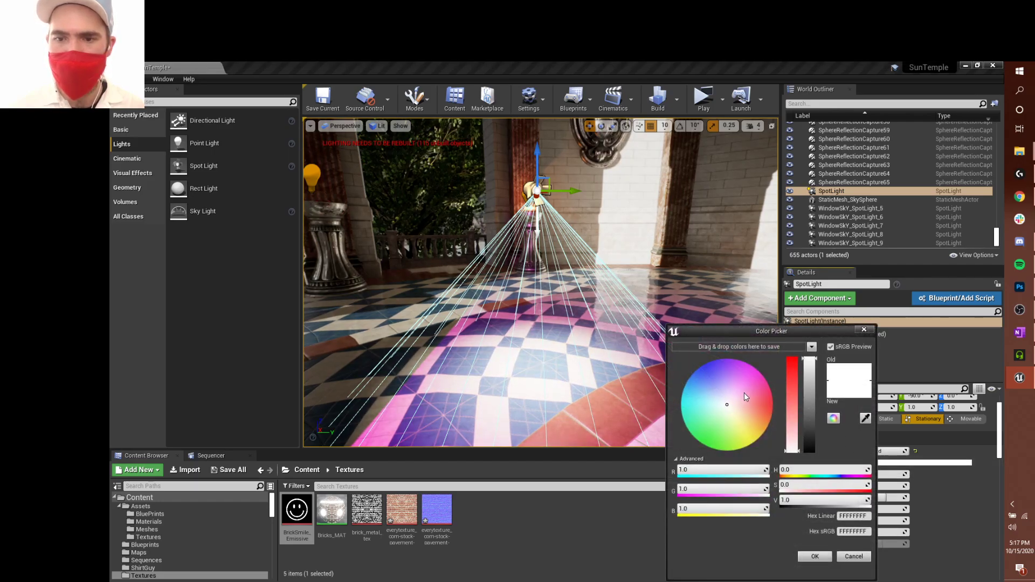
left_click(730, 445)
left_click_drag(727, 448, 718, 454)
left_click(815, 555)
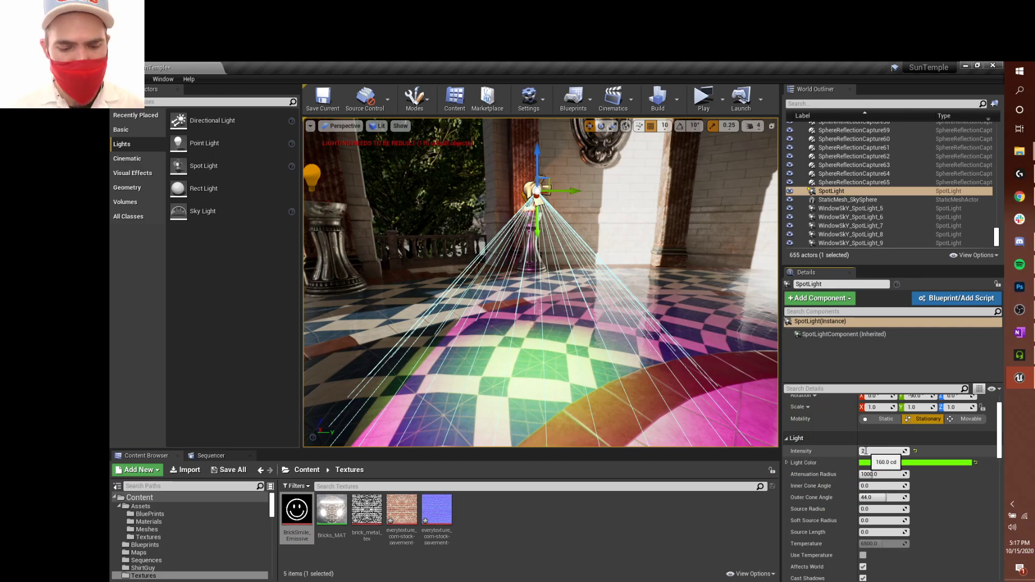
Increase the spotlight's intensity in two stages, to 250 cd and 500 cd
left_click(868, 452)
type("250")
key("Return")
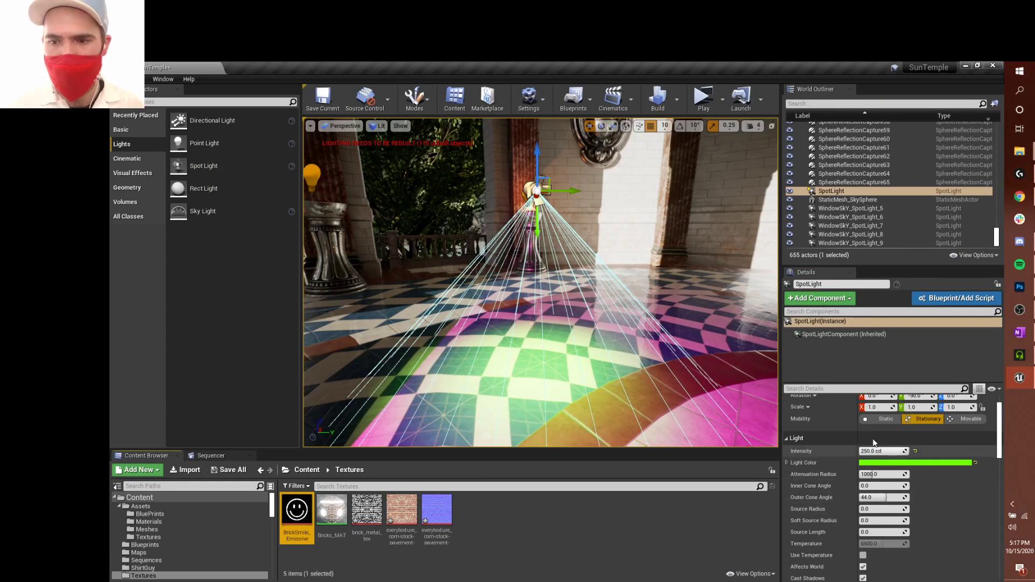
key("Return")
Raise the green spotlight well above the cube, near the statue's pedestal
right_click_drag(622, 382, 623, 304)
key("s")
mouse_move(614, 225)
left_mouse_down()
mouse_move(642, 225)
mouse_move(614, 228)
left_mouse_up()
right_click_drag(614, 228, 622, 235)
key("w")
key("e")
left_click_drag(556, 271, 588, 161)
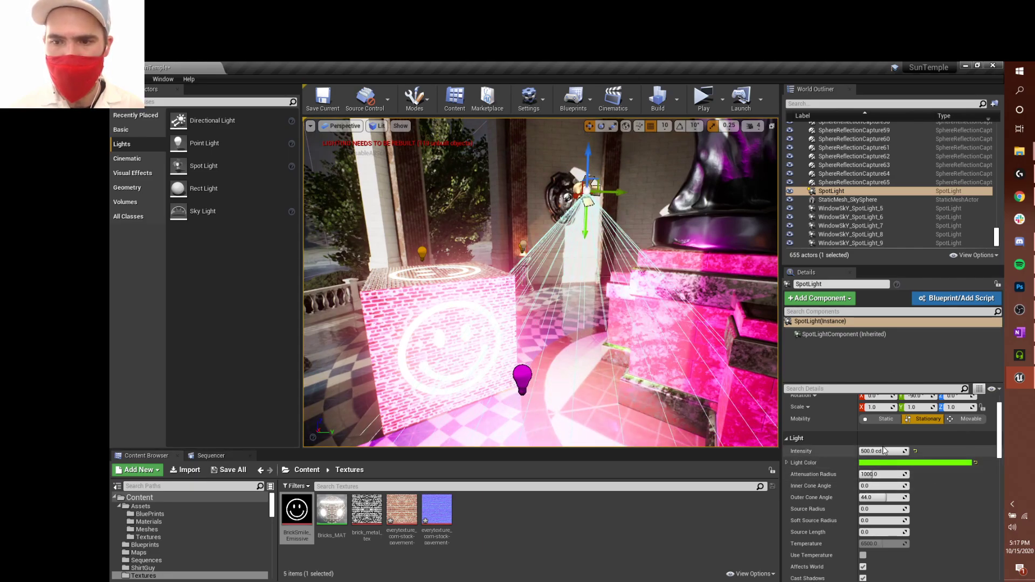
Examine how the magenta point light and green spotlight affect the cube, pedestal and floor
right_click_drag(564, 381, 592, 342)
key("w")
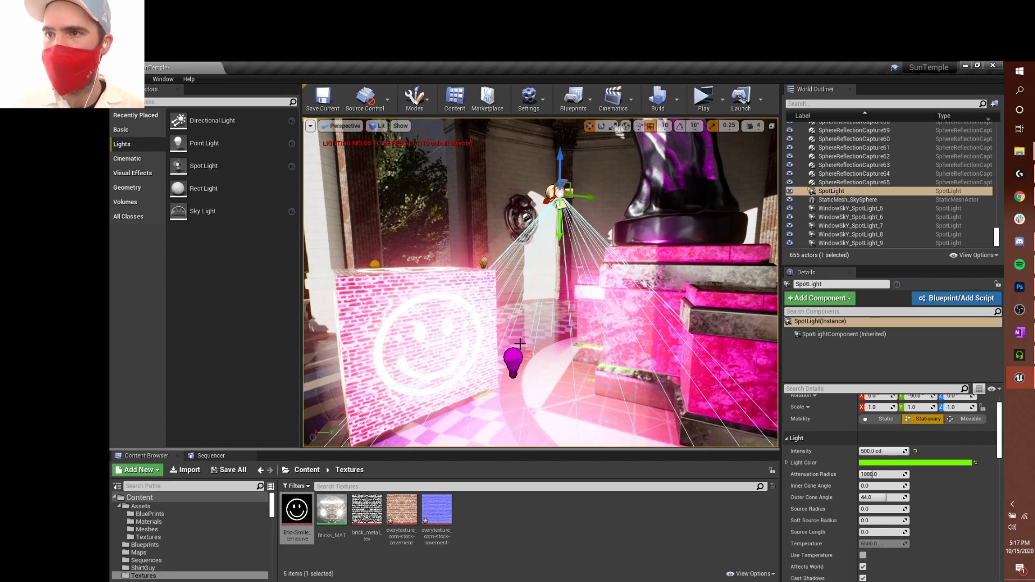
right_click_drag(531, 331, 596, 311)
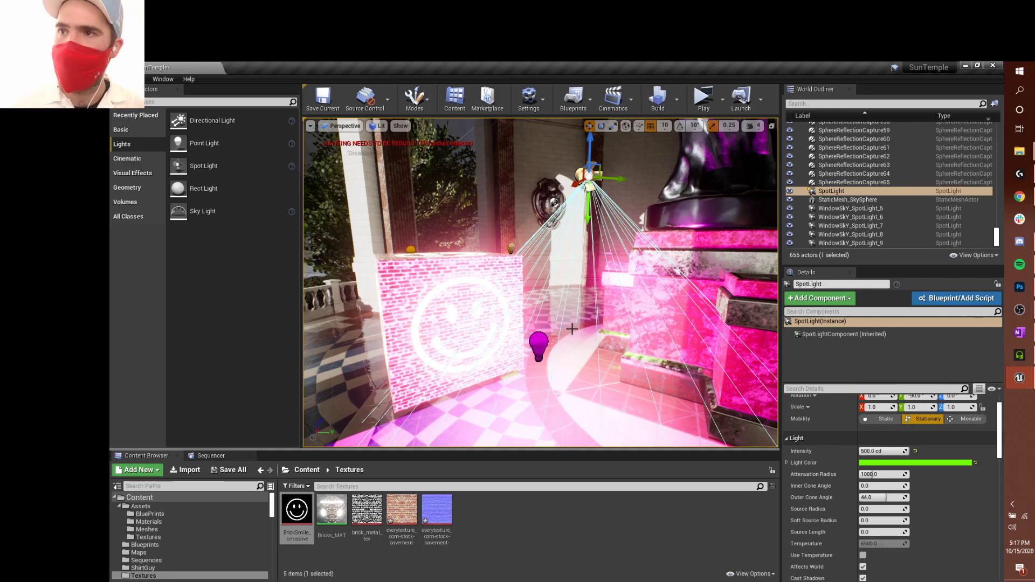
right_click_drag(568, 328, 515, 315)
right_click(562, 299)
left_click_drag(534, 297, 543, 299)
double_click(543, 299)
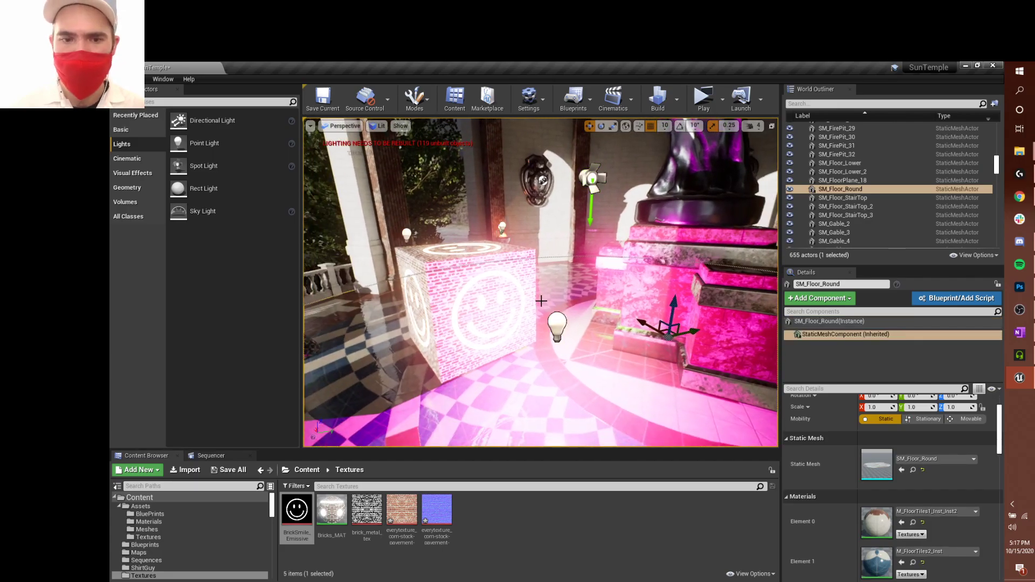
Place a Cine Camera Actor on the floor in front of the brick cube
left_click(127, 158)
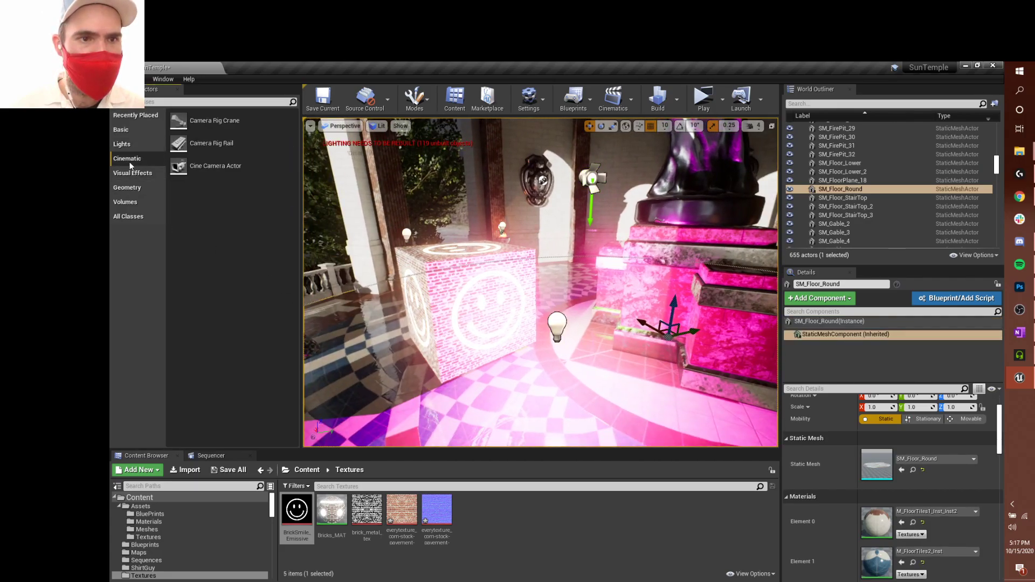
left_click_drag(211, 166, 264, 184)
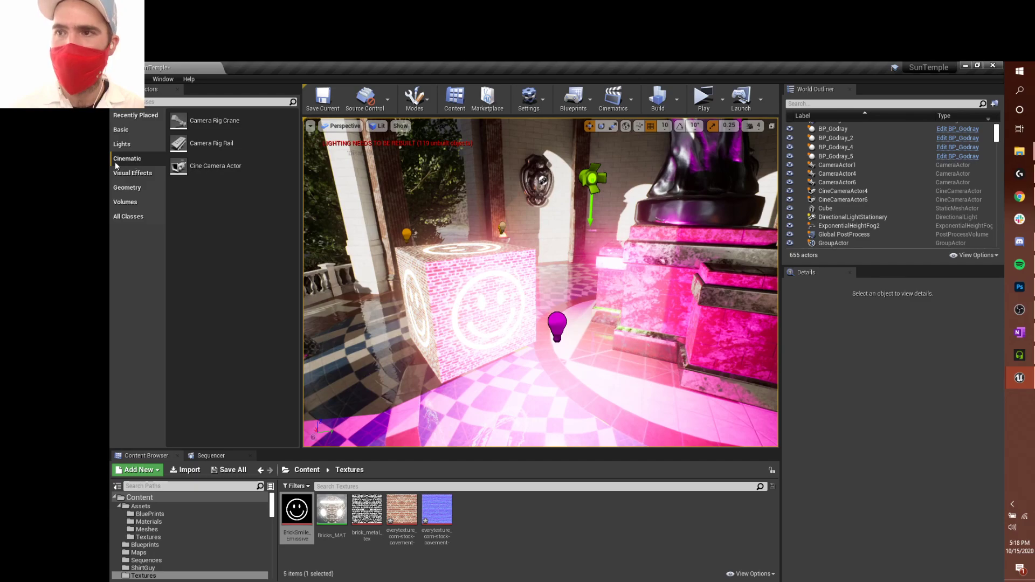
left_click_drag(208, 165, 576, 389)
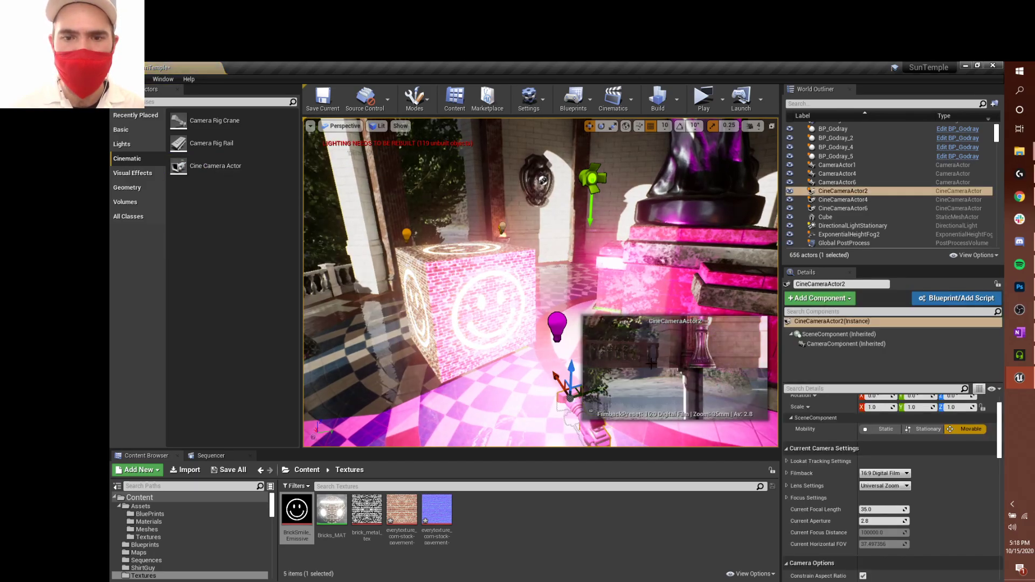
Move the cine camera across the floor and raise it so it faces the cube's smiley side
left_click_drag(462, 374, 499, 390)
mouse_move(492, 355)
left_mouse_down()
mouse_move(531, 374)
mouse_move(500, 361)
left_mouse_up()
right_click_drag(455, 363, 507, 405)
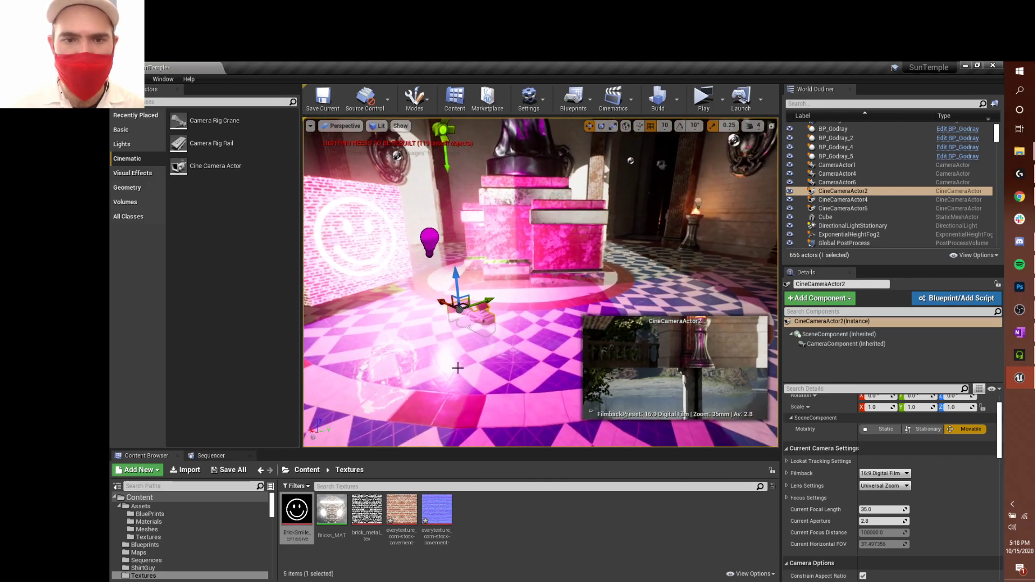
left_click_drag(447, 307, 510, 331)
left_click(534, 311)
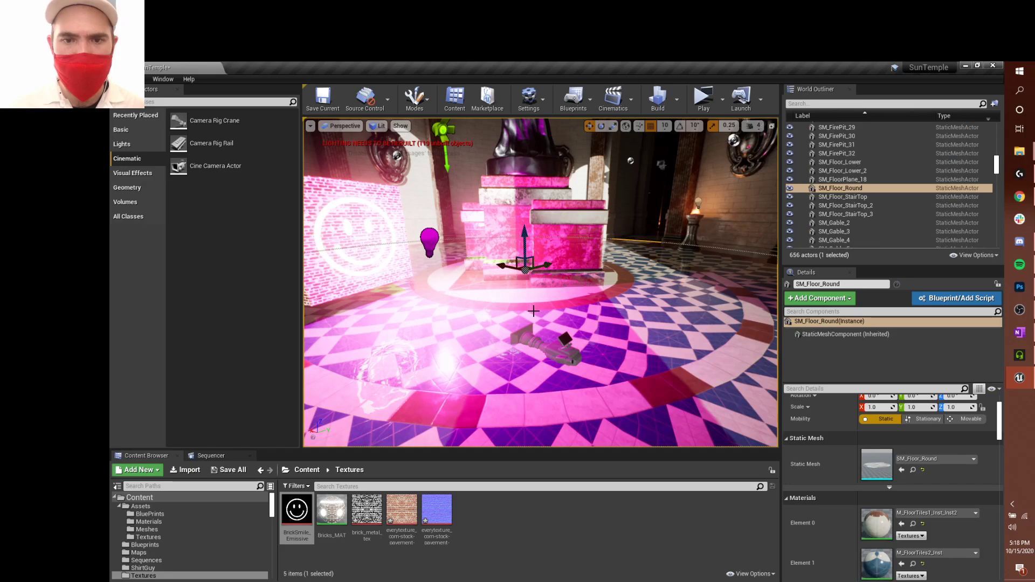
left_click(551, 344)
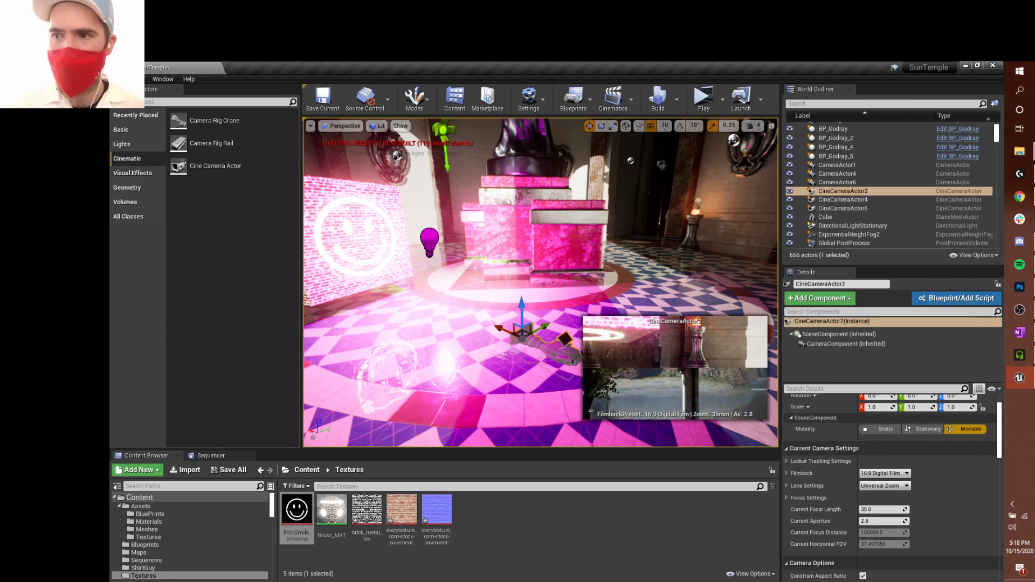
left_click_drag(537, 328, 439, 287)
right_click_drag(438, 287, 380, 289)
right_click_drag(490, 288, 487, 288)
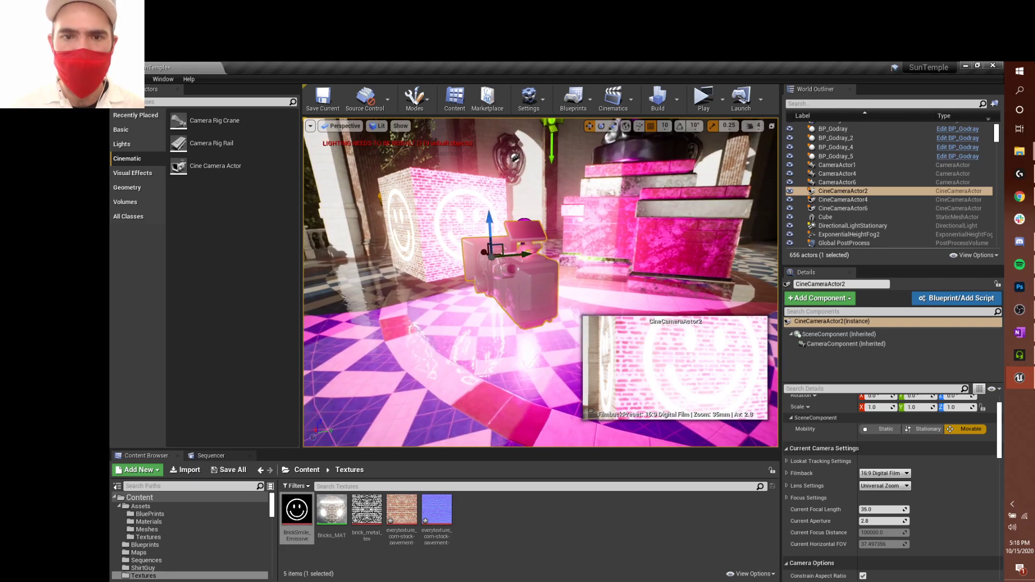
Pilot the cine camera and reframe its shot on the cube's top and near corner, with the columns behind
right_click(506, 280)
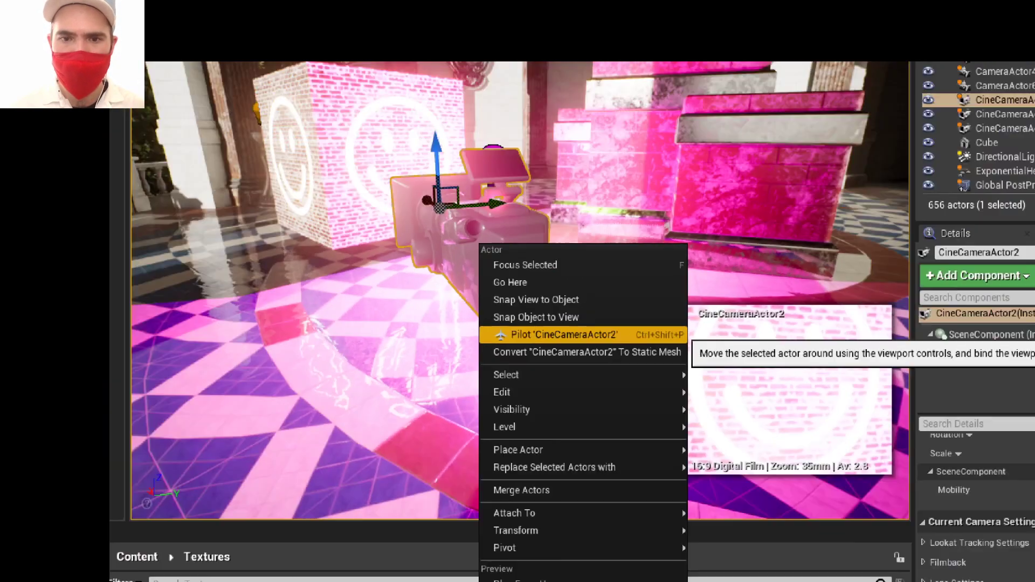
left_click(584, 334)
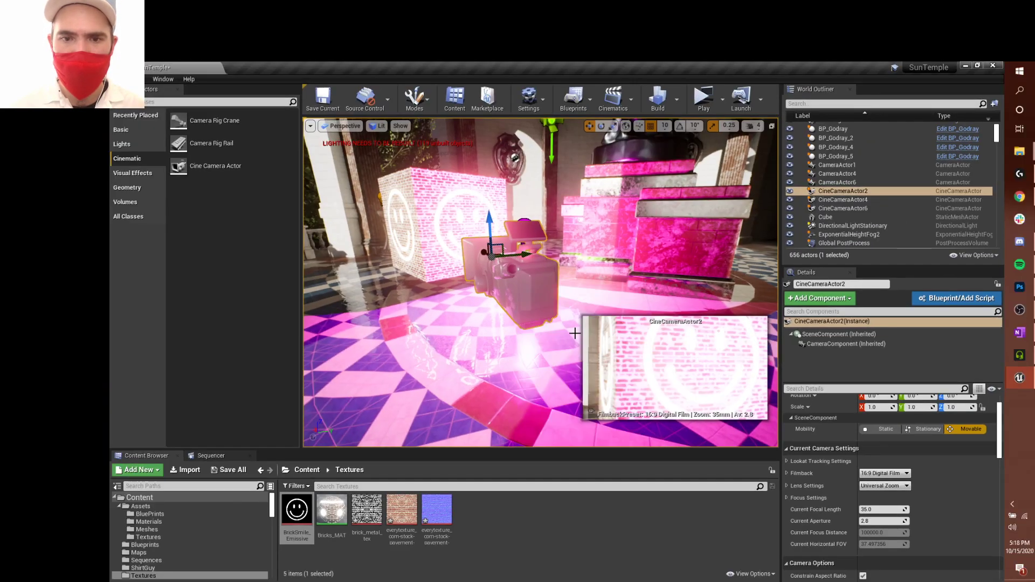
right_click(517, 281)
left_click(574, 337)
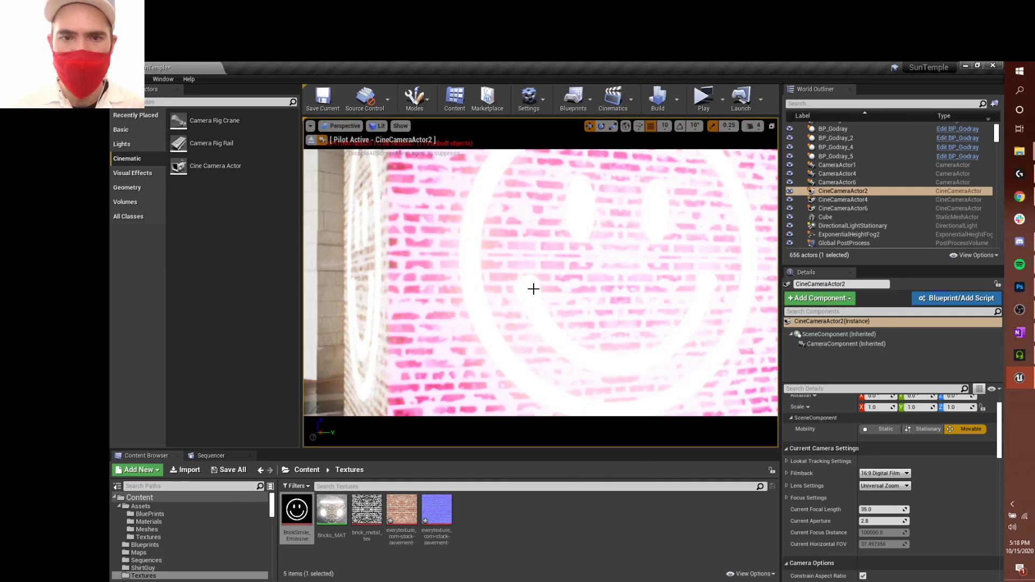
mouse_move(544, 285)
right_mouse_down()
mouse_move(565, 302)
mouse_move(567, 286)
mouse_move(545, 283)
mouse_move(560, 275)
mouse_move(543, 305)
mouse_move(552, 287)
mouse_move(543, 278)
right_mouse_up()
scroll(540, 282, "down", 3)
scroll(541, 282, "up", 3)
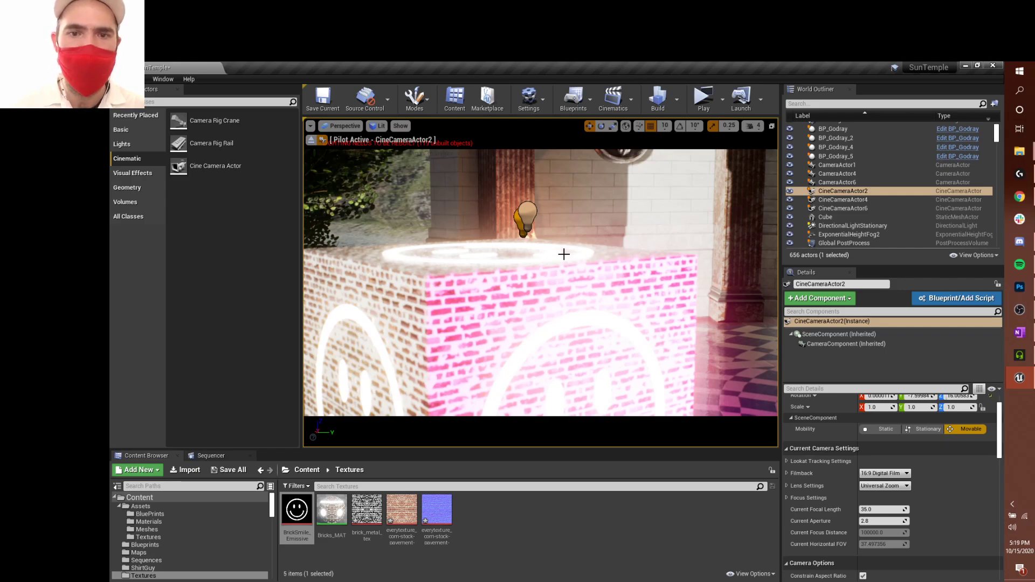
right_click_drag(541, 282, 532, 271)
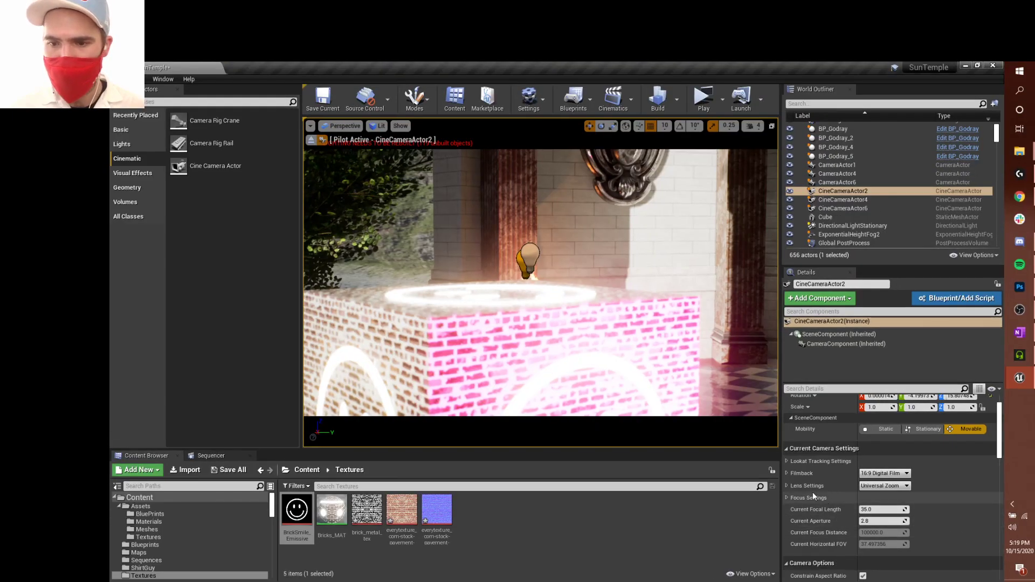
Using the debug focus plane as a temporary guide, set the manual focus distance to about 334.23 cm and check the shot full screen
left_click(787, 497)
scroll(901, 500, "down", 2)
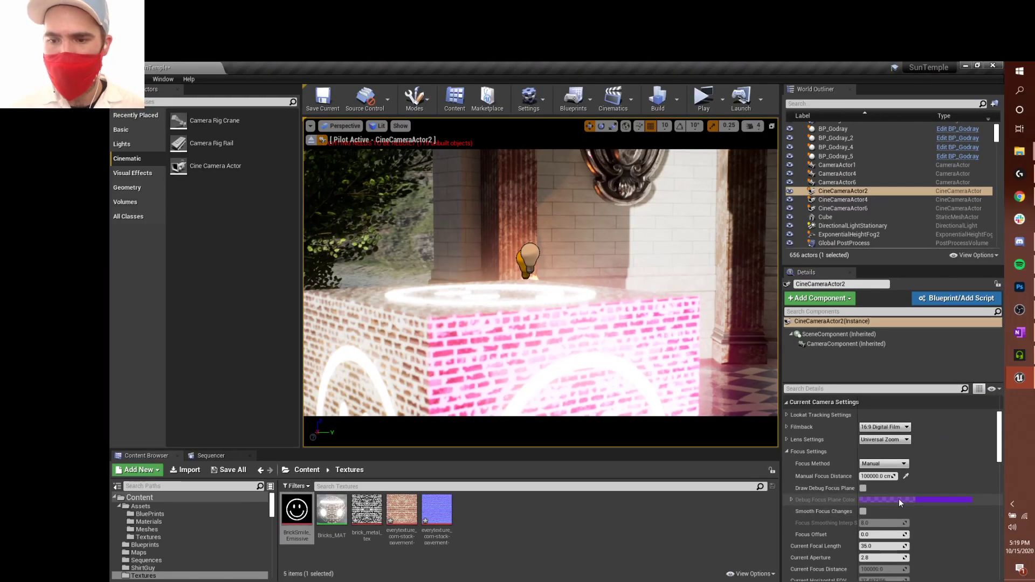
left_click(863, 487)
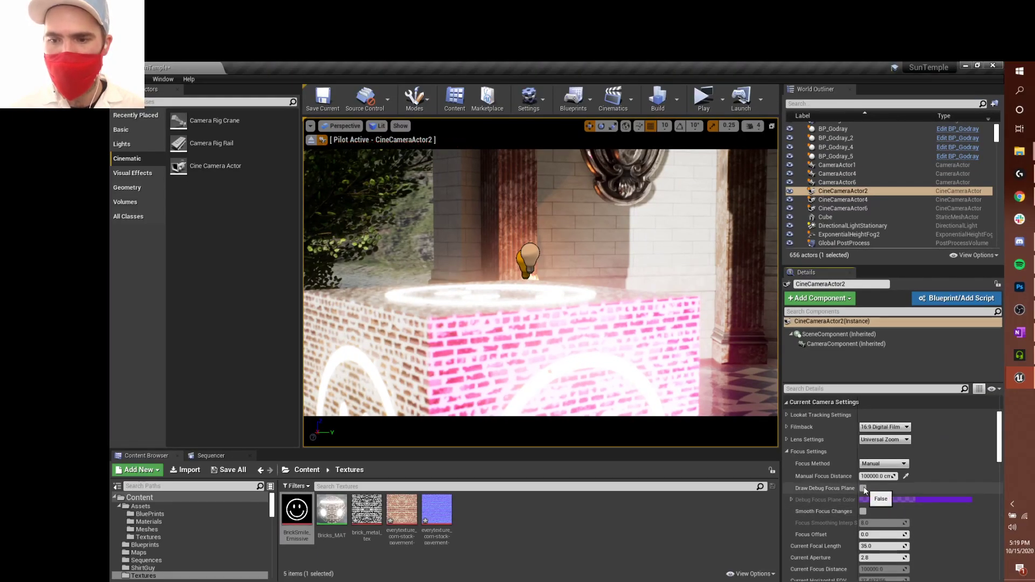
left_click_drag(878, 476, 858, 476)
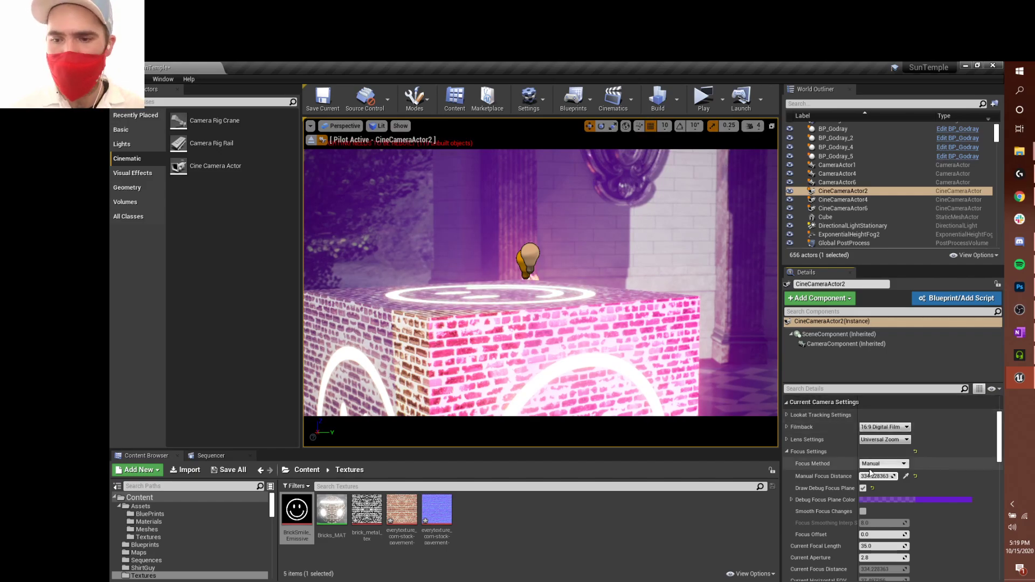
left_click(864, 489)
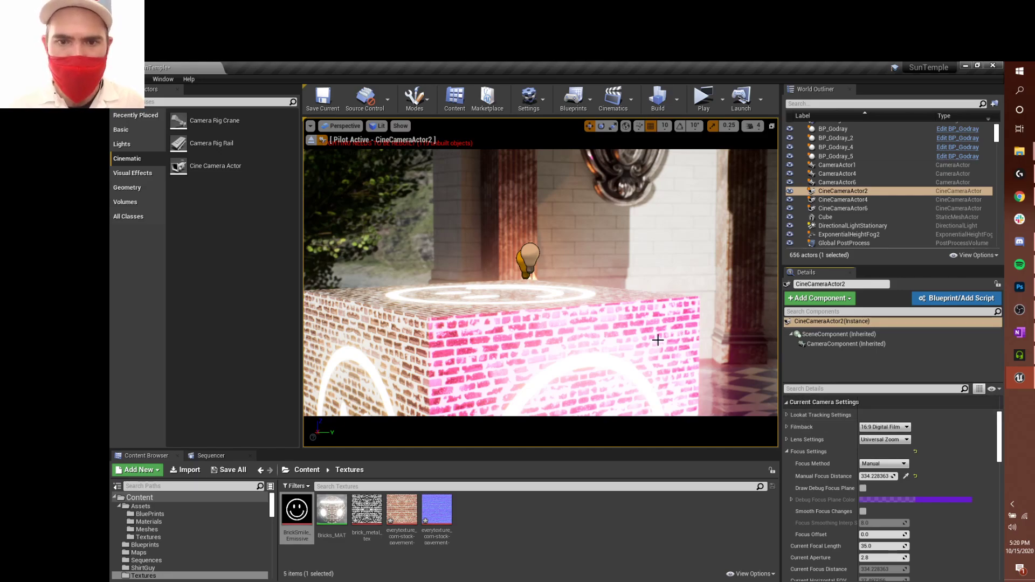
key("F11")
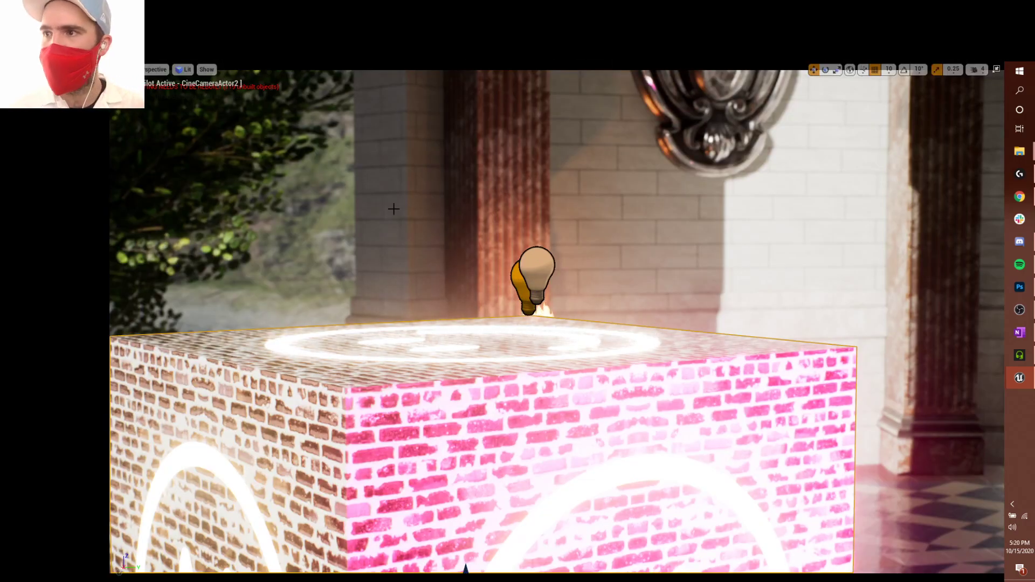
key("F11")
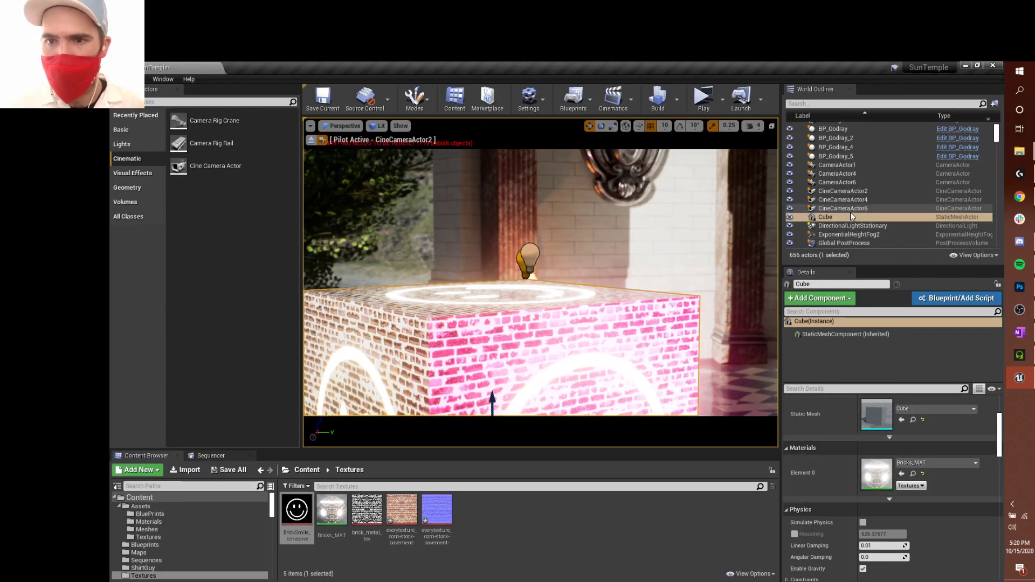
Reselect the cine camera and set its current aperture to 1.2 for a shallower depth of field
left_click(822, 192)
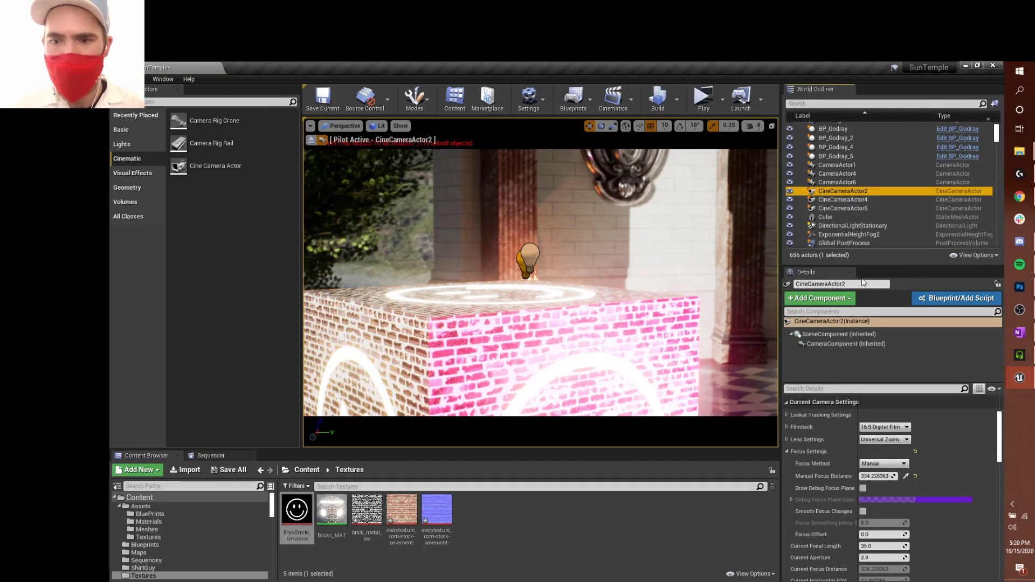
scroll(907, 472, "down", 2)
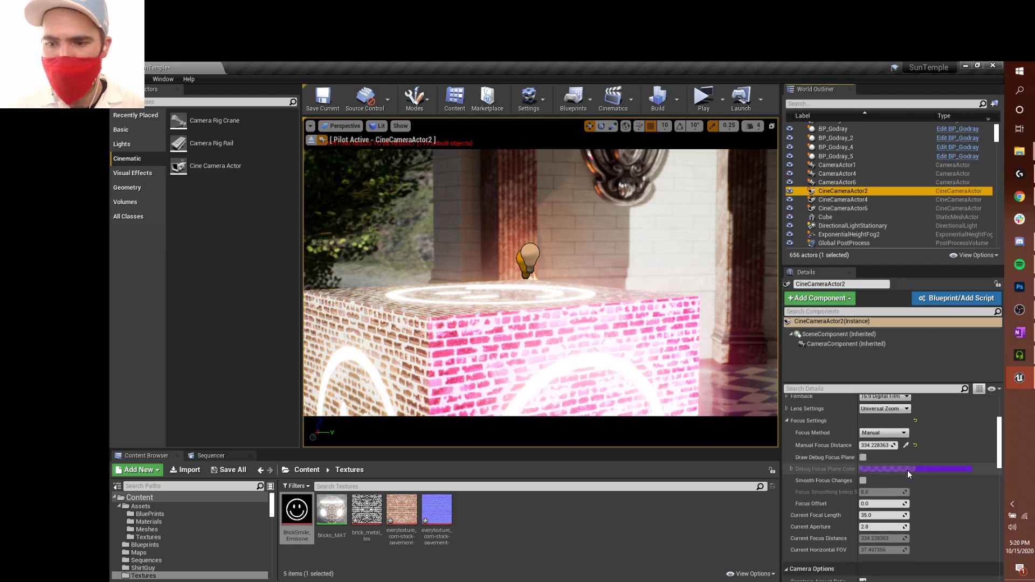
left_click(887, 527)
type("1.2")
key("Return")
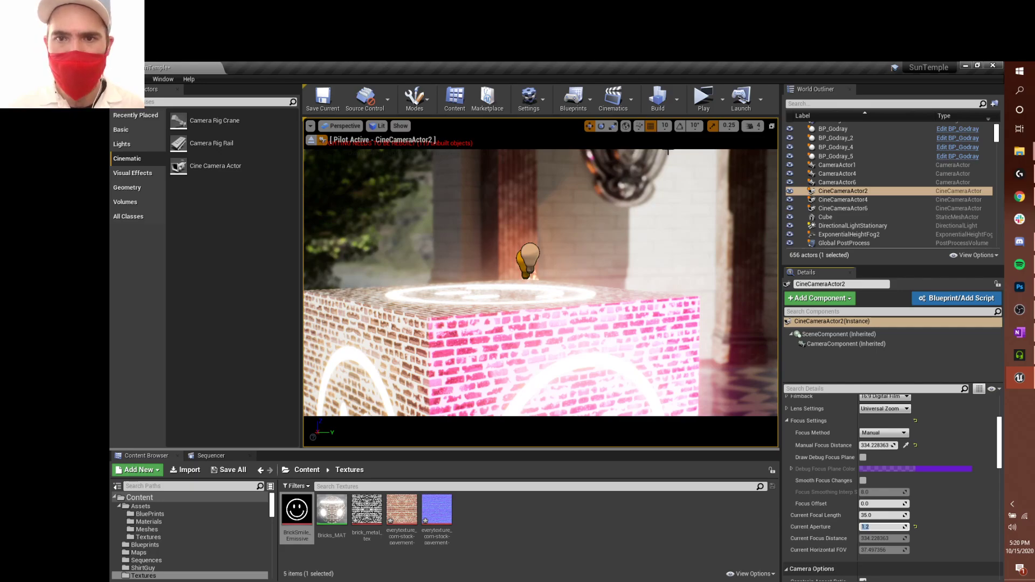
In full-screen game view with the light icons hidden, reframe the piloted camera to include the brazier and column beside the cube
left_click(610, 327)
key("F11")
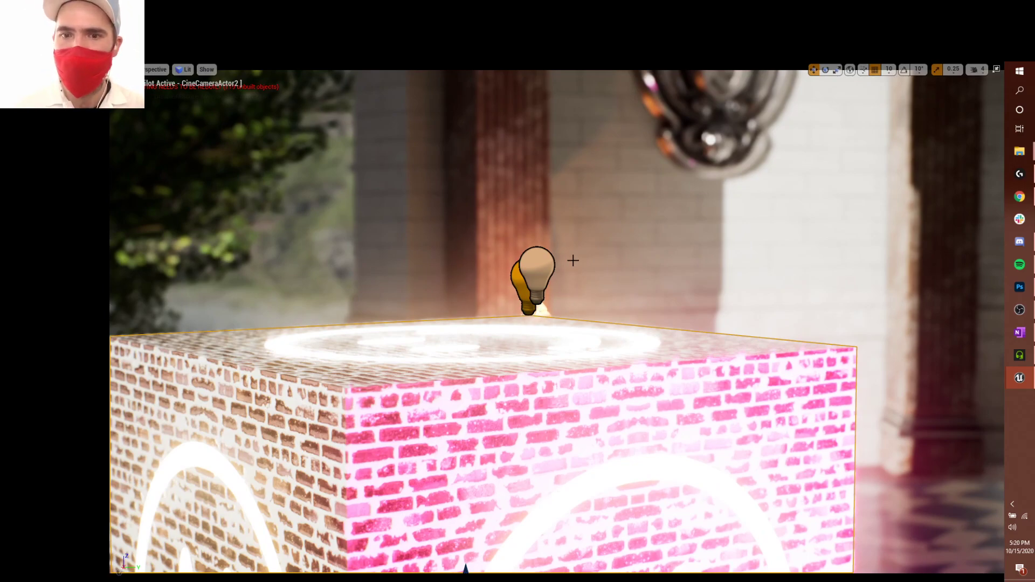
key("g")
mouse_move(573, 260)
right_mouse_down()
mouse_move(567, 271)
mouse_move(572, 260)
right_mouse_up()
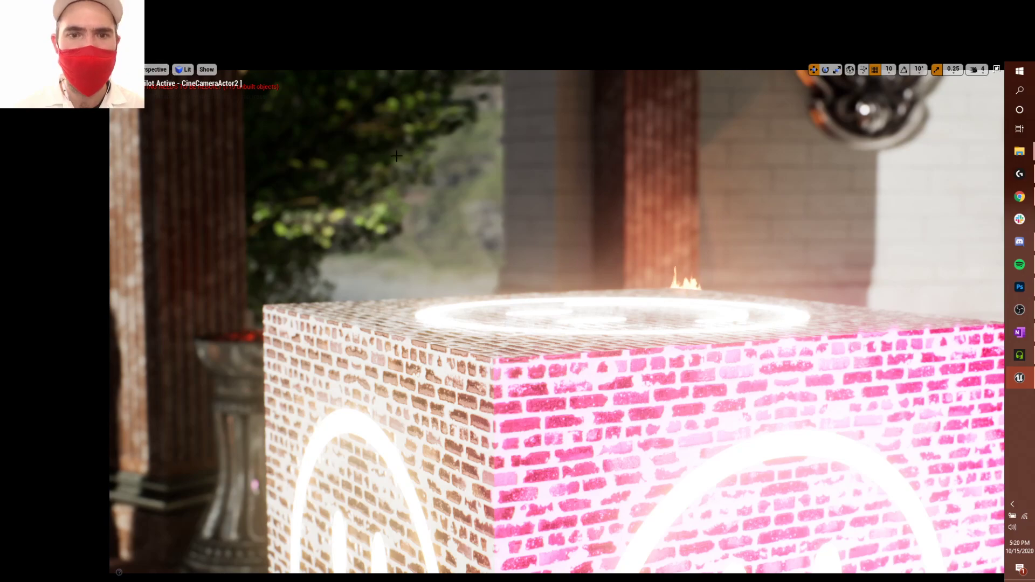
key("F11")
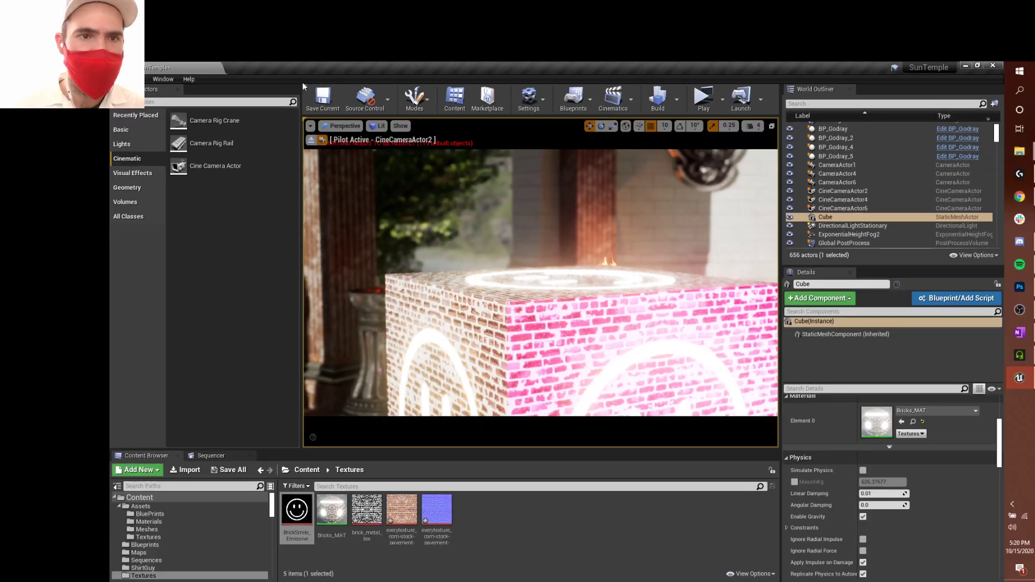
Capture a high-resolution screenshot of the cine camera view with a screenshot size multiplier of 2
left_click(311, 126)
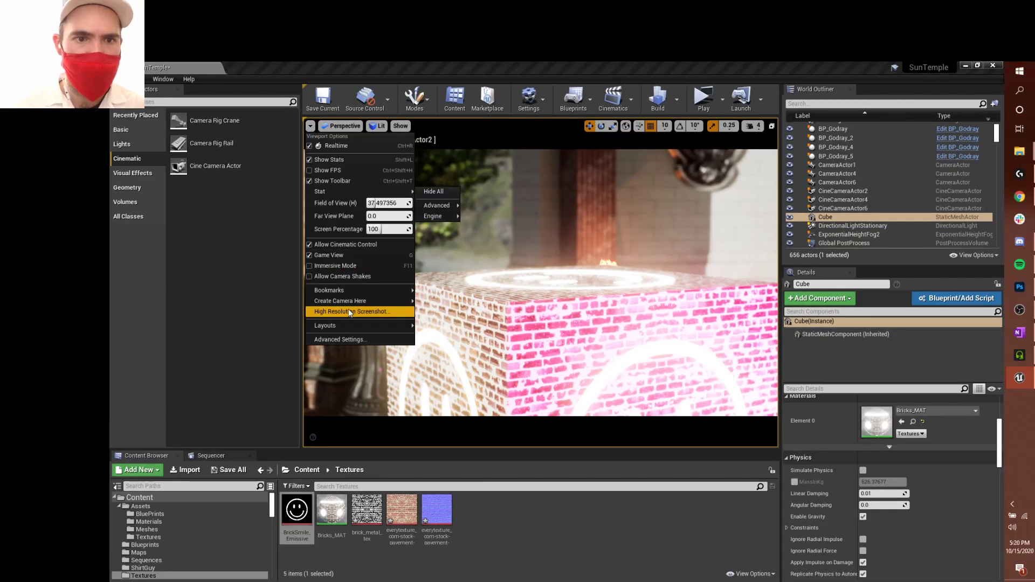
left_click(349, 312)
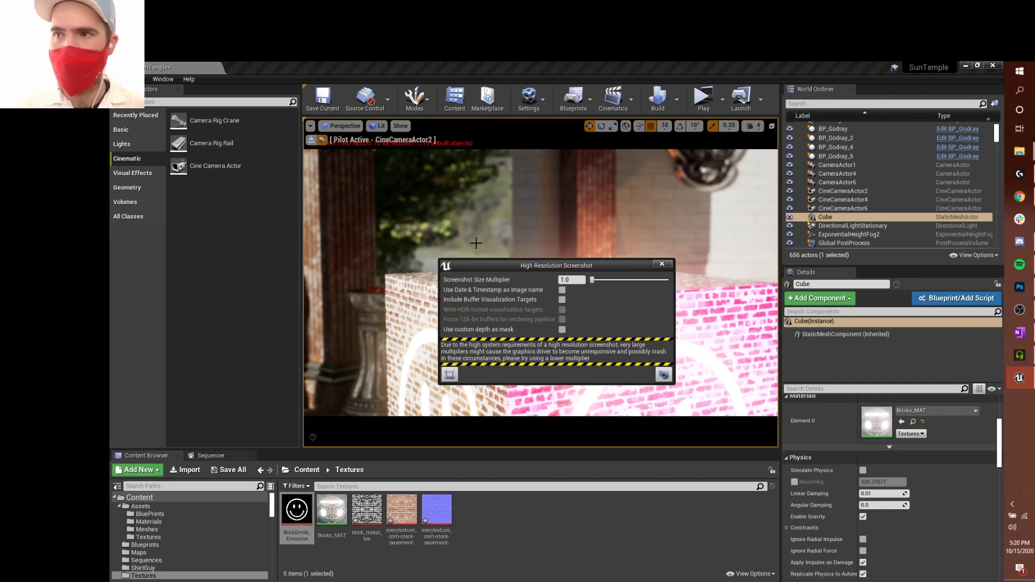
left_click_drag(514, 266, 520, 236)
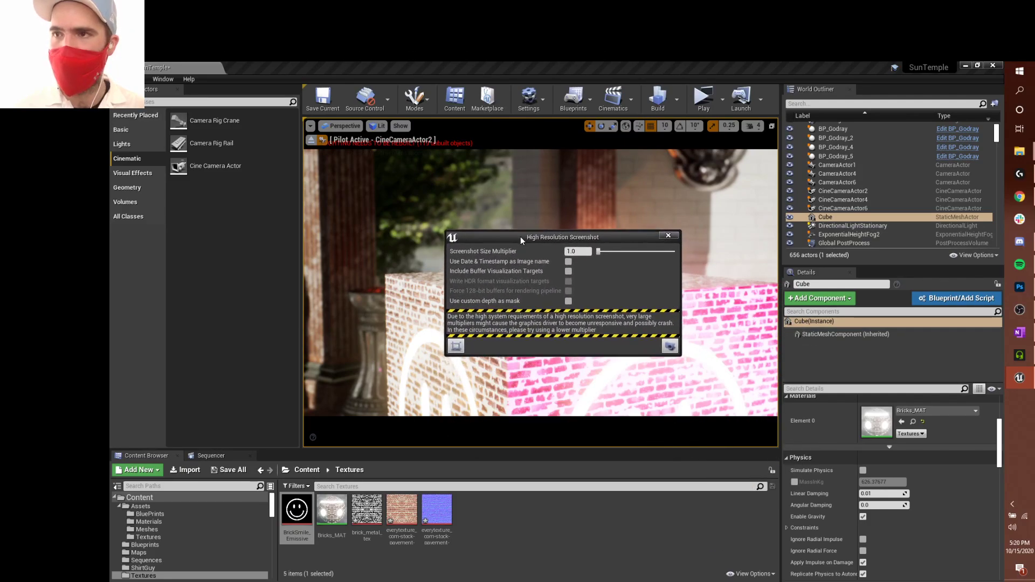
left_click(570, 251)
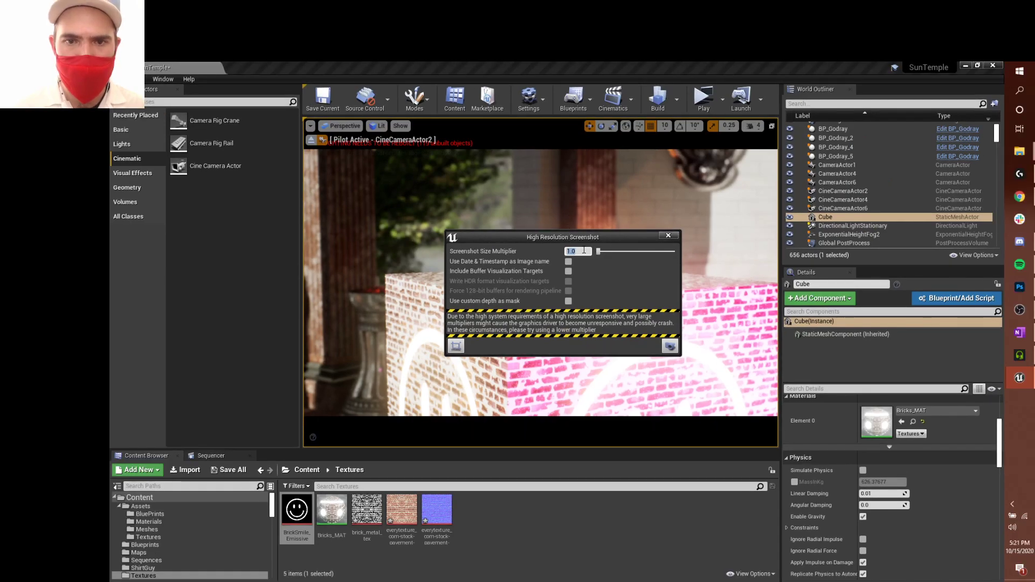
type("2")
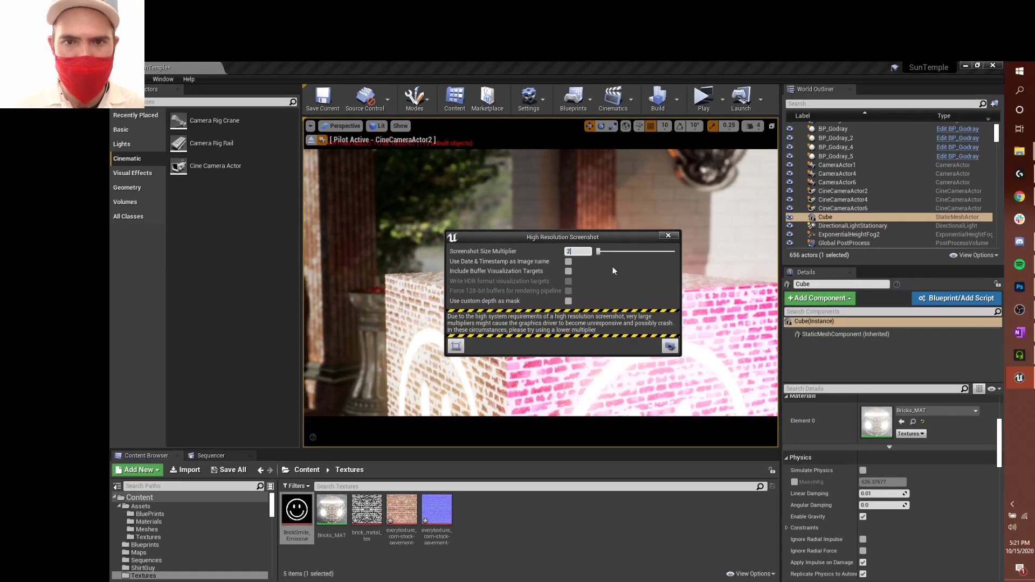
left_click(669, 347)
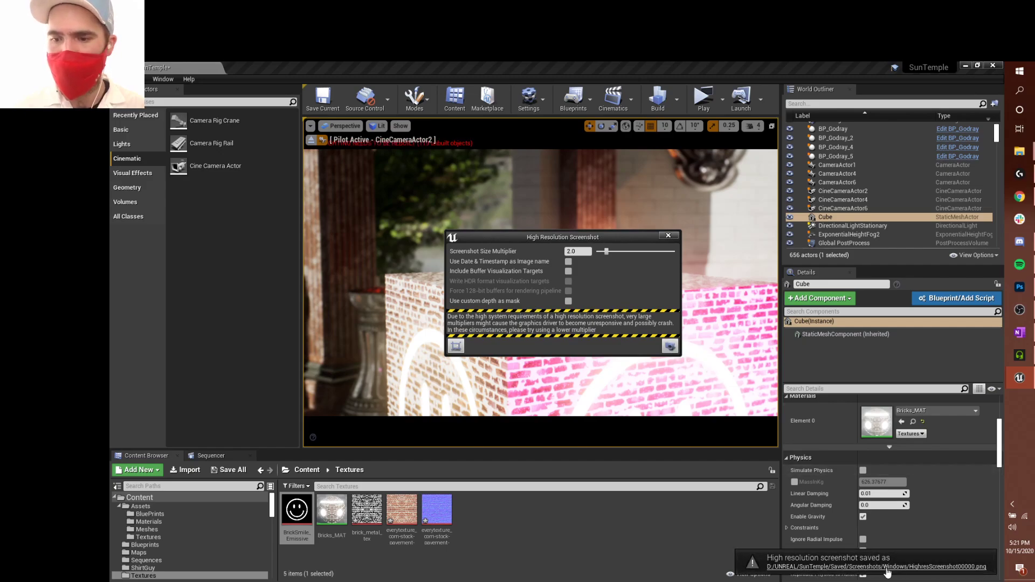
Open the saved screenshot from its folder, inspect it enlarged, and close the image, the folder and the screenshot dialog
left_click(844, 568)
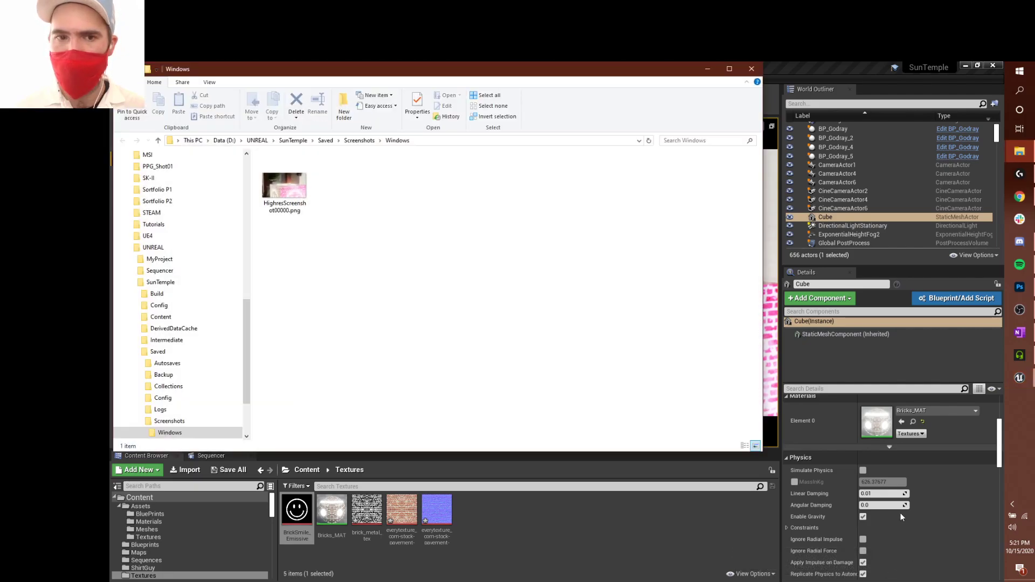
left_click_drag(286, 69, 370, 100)
left_click_drag(541, 271, 348, 185)
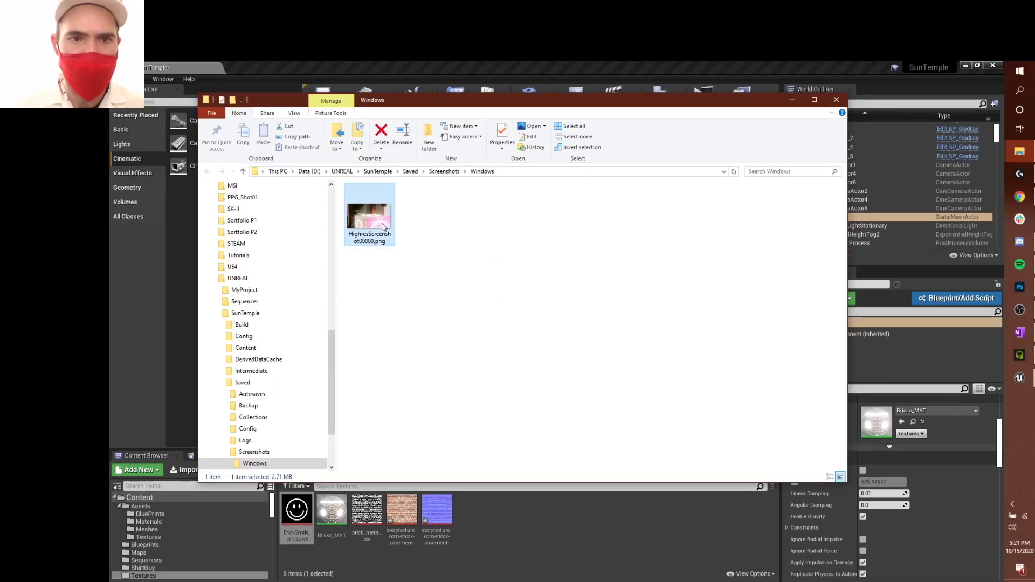
double_click(422, 380)
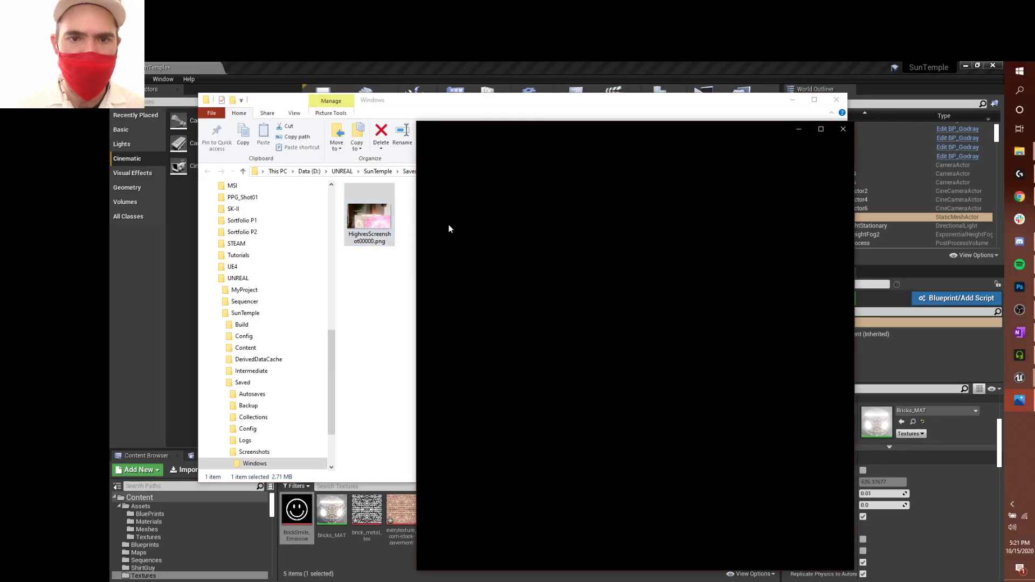
double_click(581, 129)
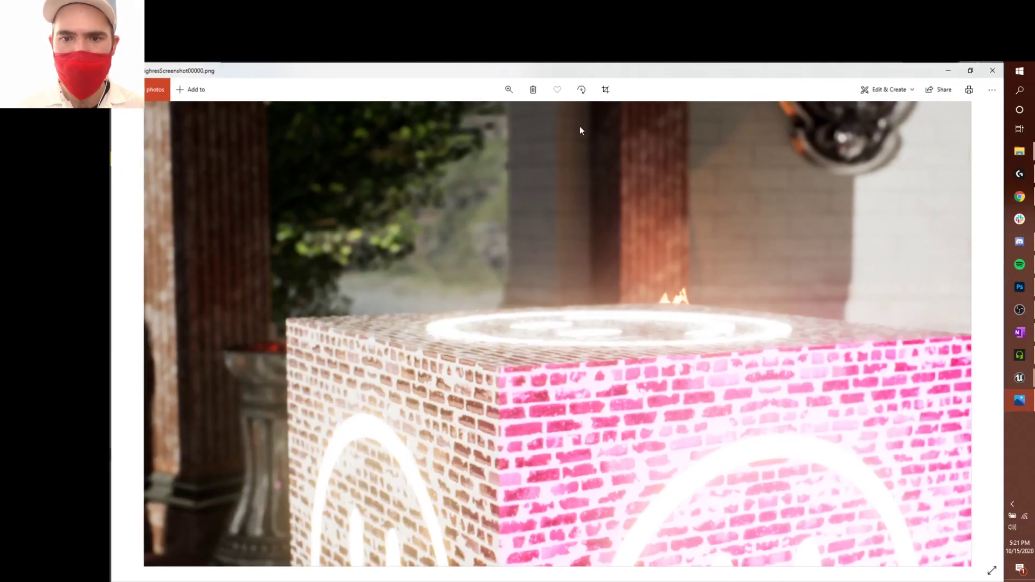
left_click(995, 69)
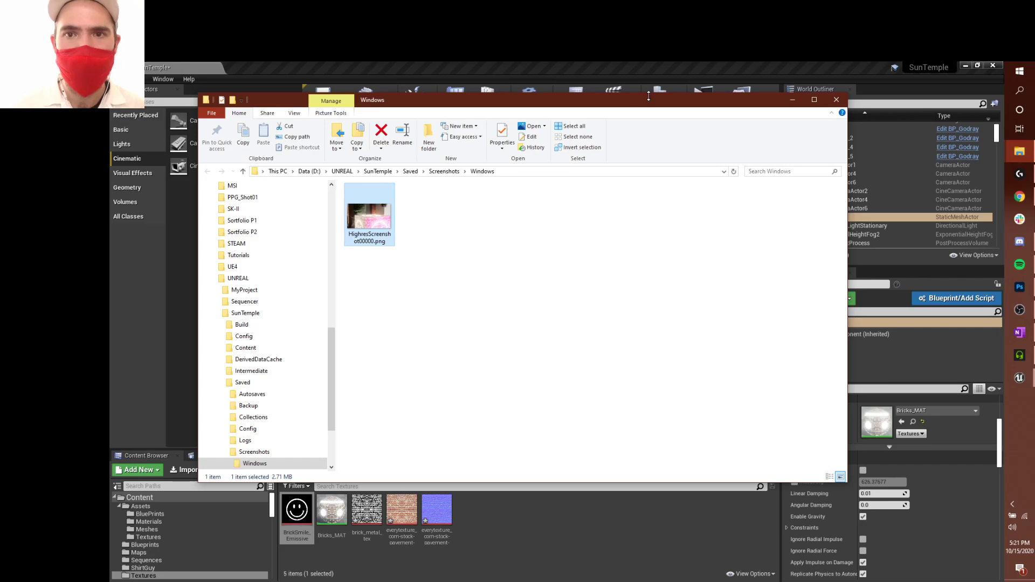
left_click_drag(653, 99, 688, 118)
left_click(832, 106)
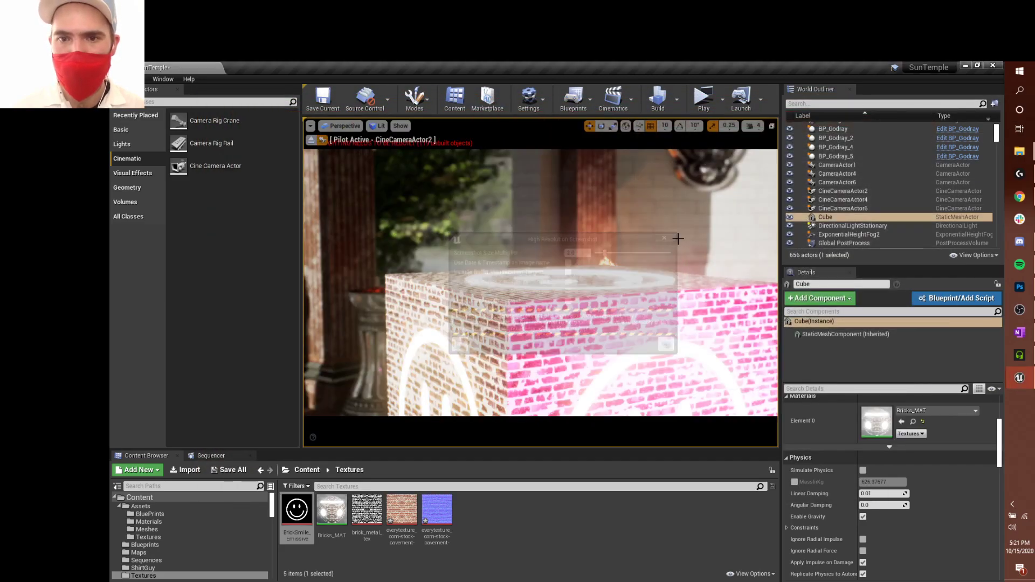